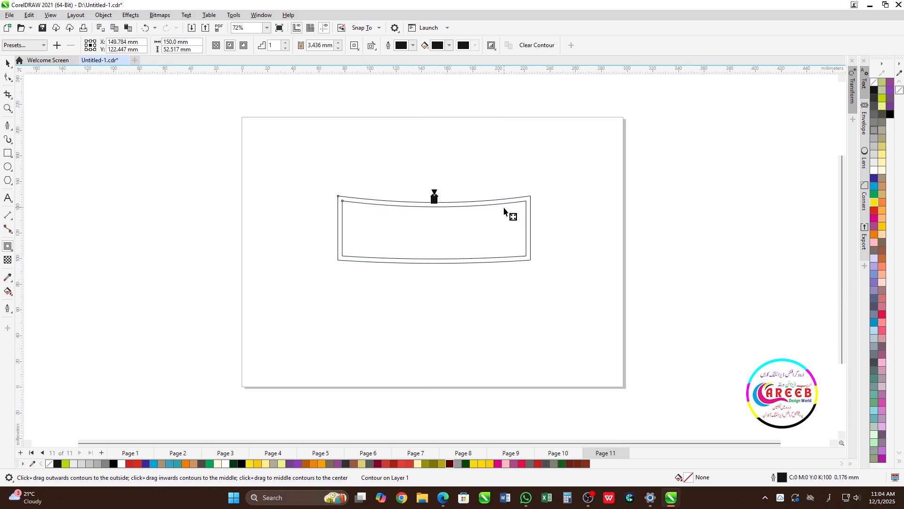
Step: Break the contour group apart so the outer and inner curved frames become separate objects
key("space")
right_click(503, 203)
left_click(568, 211)
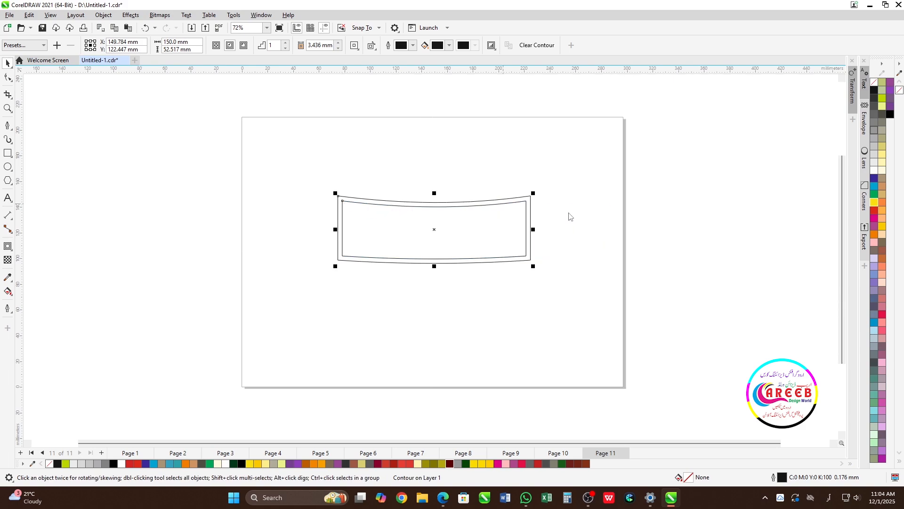
left_click(568, 213)
Step: Fill the outer shape with brown C5 M64 Y100 K25 and the inner shape with dark green C98 M20 Y99 K71
left_click(530, 203)
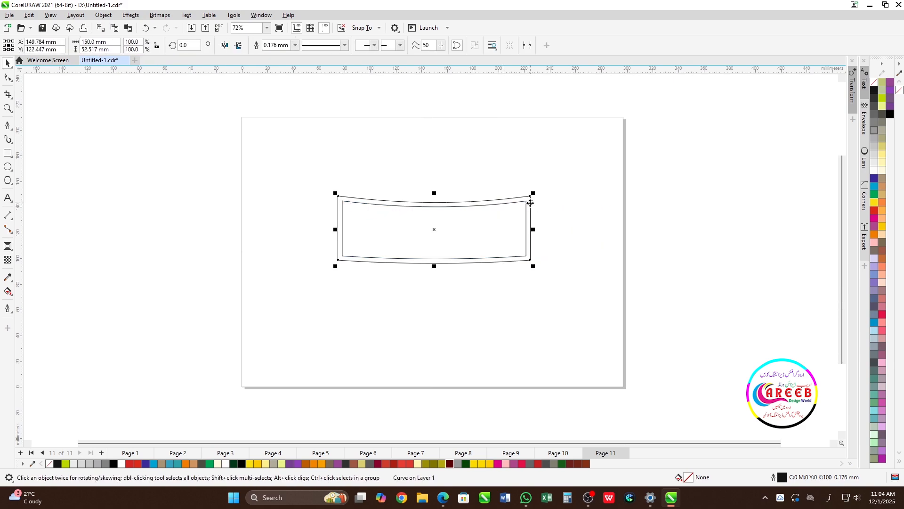
left_click(307, 464)
left_click(462, 304)
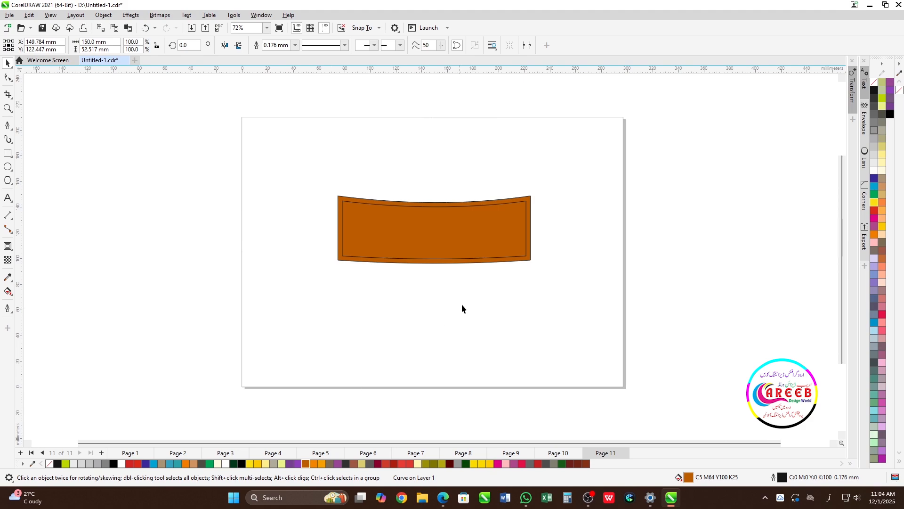
left_click(493, 230)
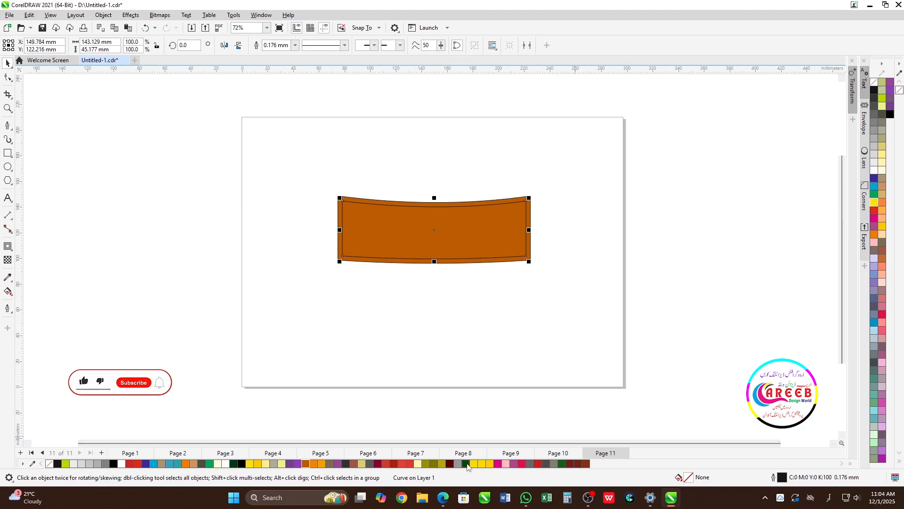
left_click(234, 464)
Step: Remove the outlines from both the outer frame and the inner panel
left_click_drag(577, 184, 226, 297)
right_click(874, 83)
left_click(728, 149)
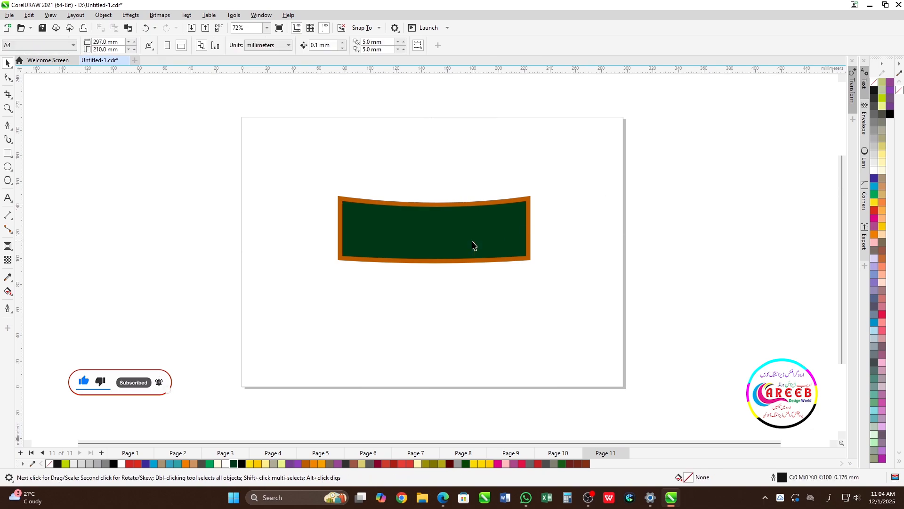
Step: Apply a horizontal linear fountain fill across the outer frame, with the same brown at both ends
left_click(529, 204)
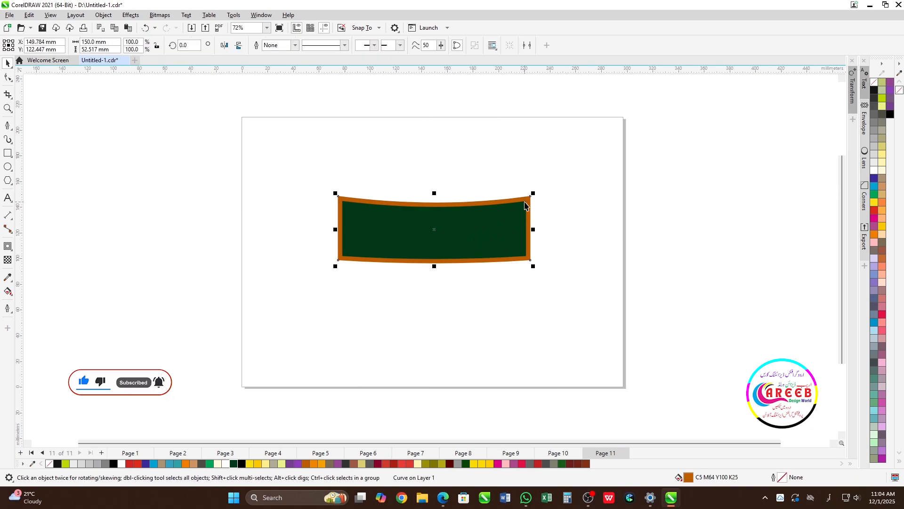
key("g")
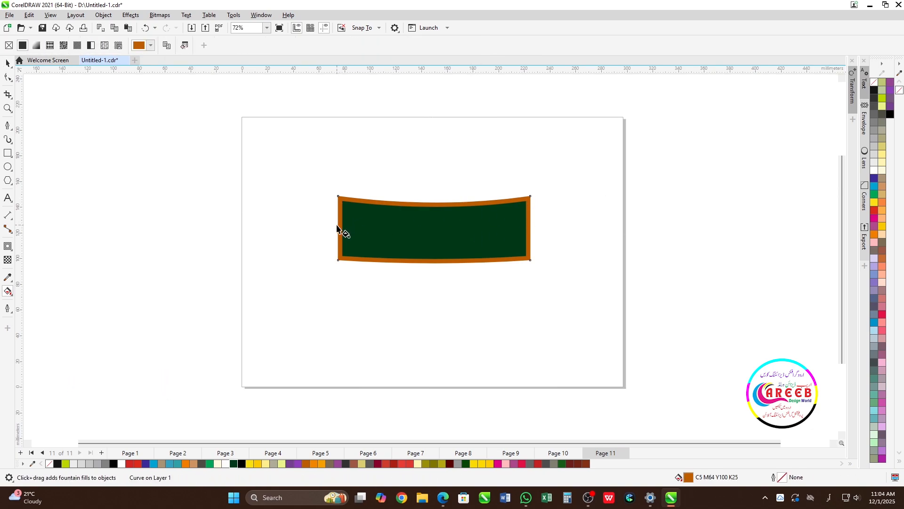
left_click_drag(338, 225, 533, 227)
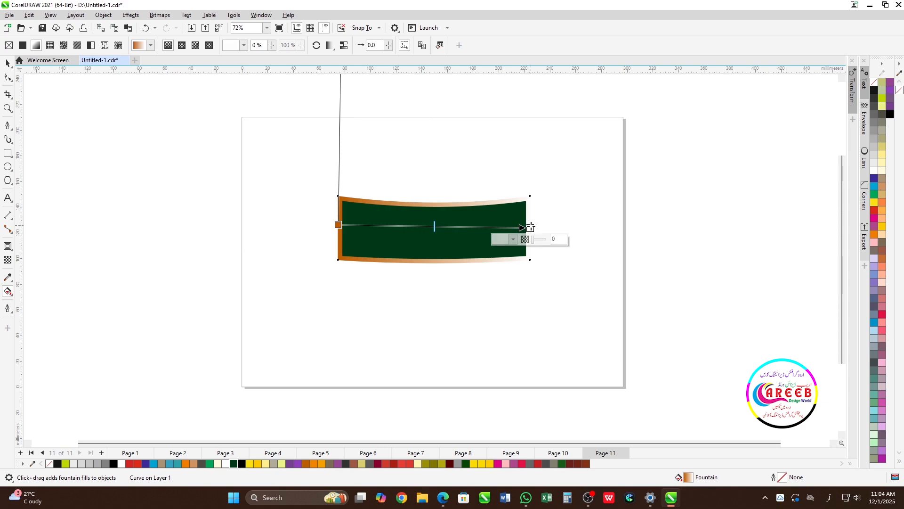
left_click(306, 464)
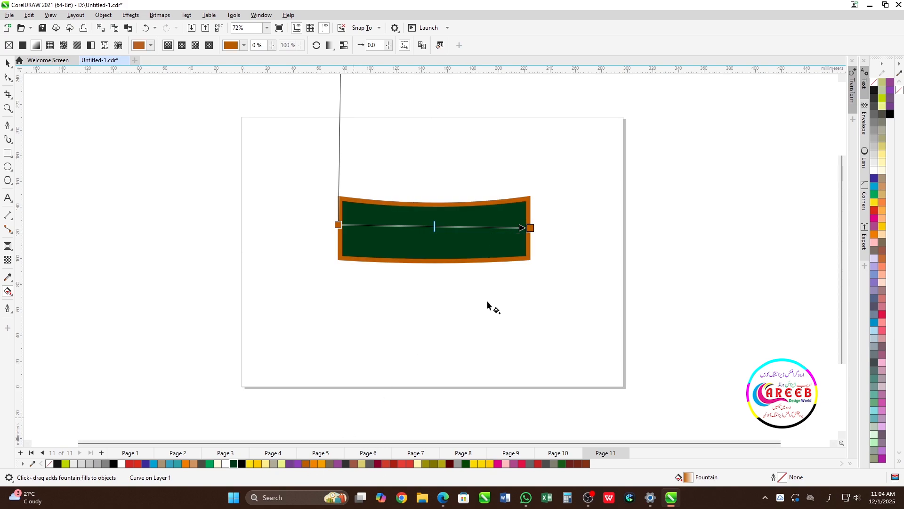
Step: Add three color stops to the frame's gradient: at 86%, near the left end, and at 46%
double_click(504, 227)
double_click(368, 225)
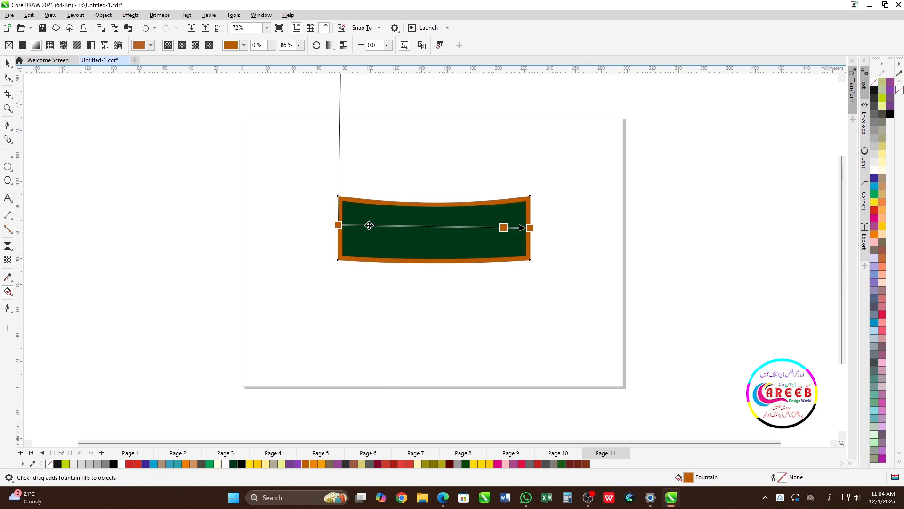
double_click(426, 226)
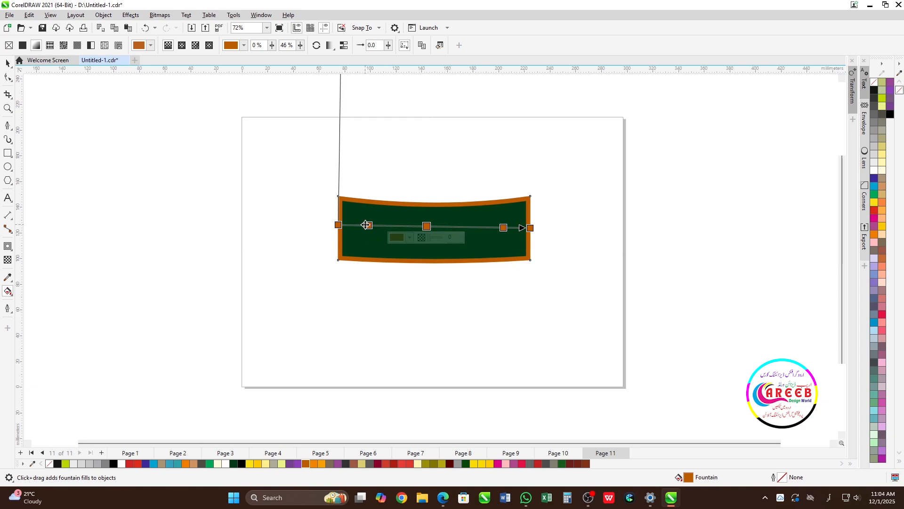
Step: Color the gradient stops near the left and right ends of the frame Banana Yellow, leaving the middle stop brown
left_click(358, 465)
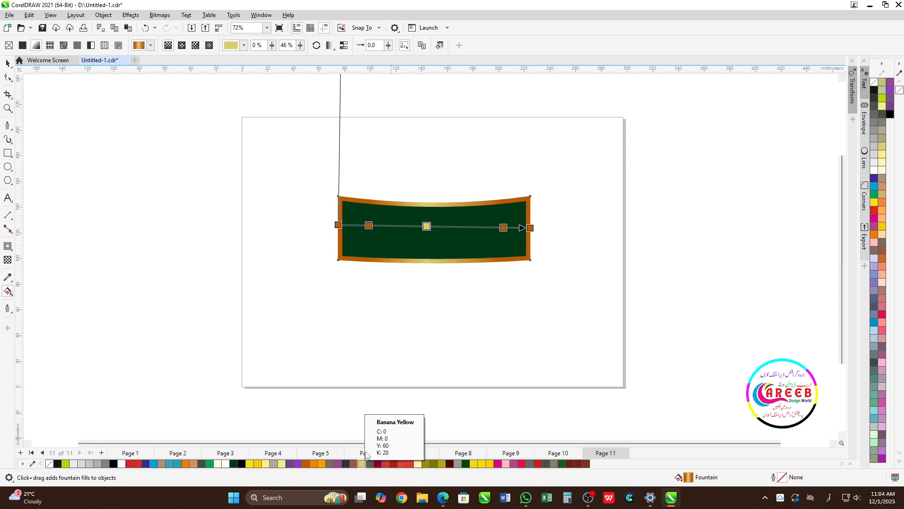
key("ctrl+z")
left_click(503, 229)
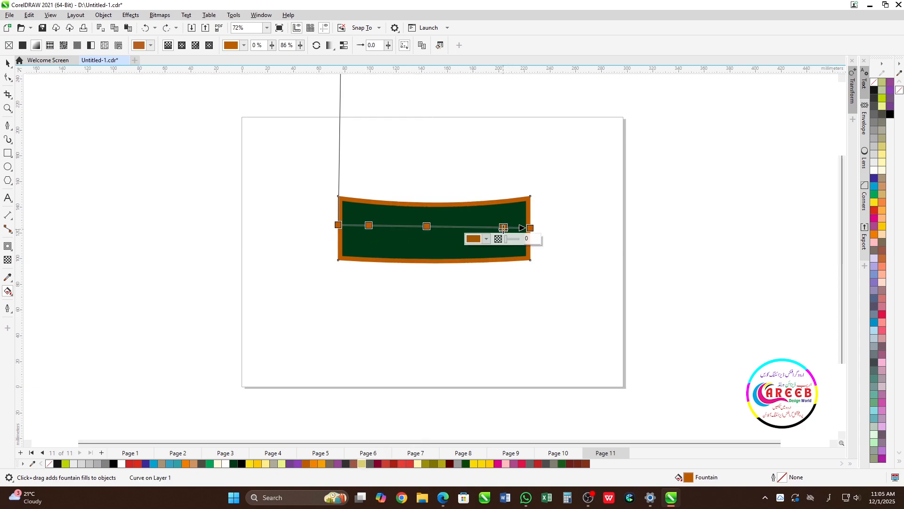
left_click(362, 464)
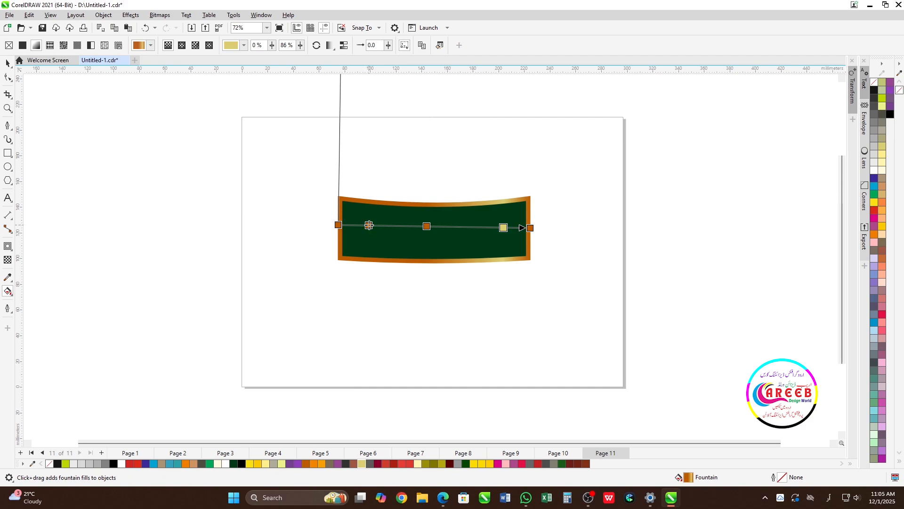
Step: Recolor the two end stops and the middle stop of the frame's gradient bright orange
left_click(530, 228)
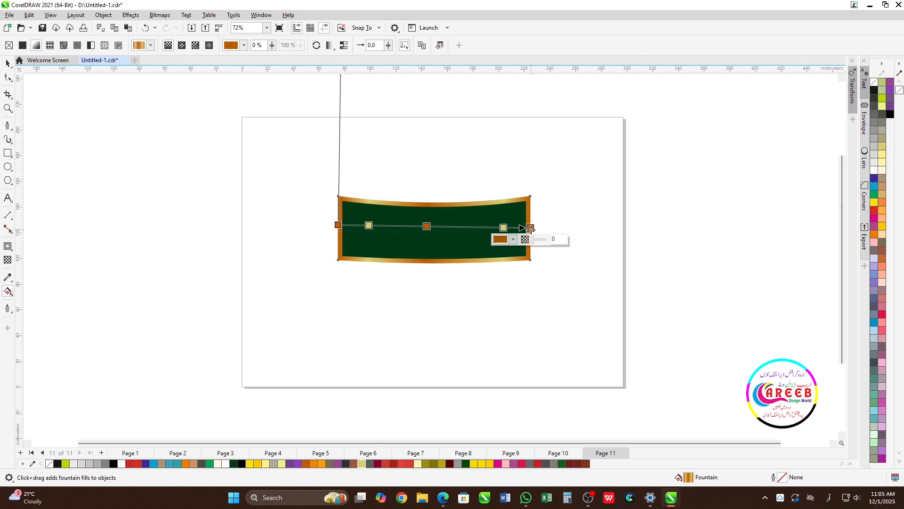
left_click(314, 464)
double_click(426, 227)
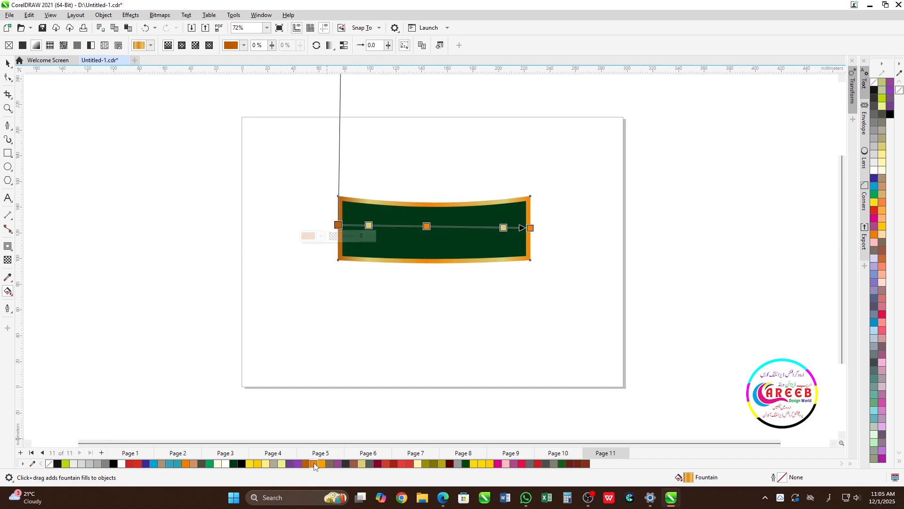
key("space")
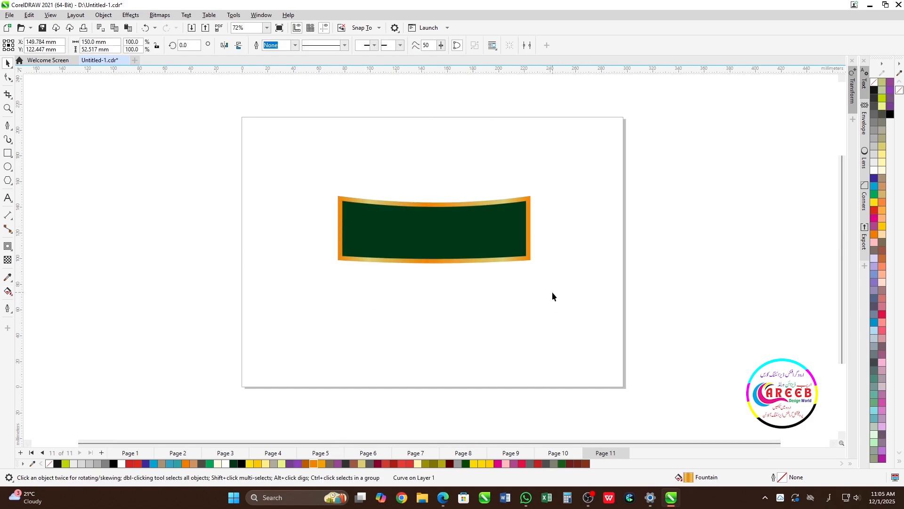
key("Escape")
Step: Reshape the bottom edges so the green panel's edge arches slightly upward and the outer frame's edge is nearly flat
left_click(482, 241)
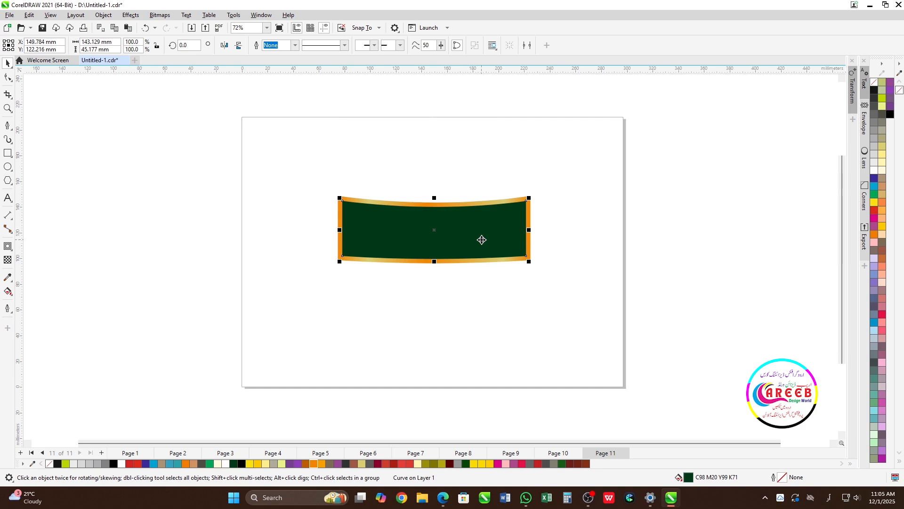
left_click(587, 209)
left_click(443, 245)
scroll(442, 244, "up", 2)
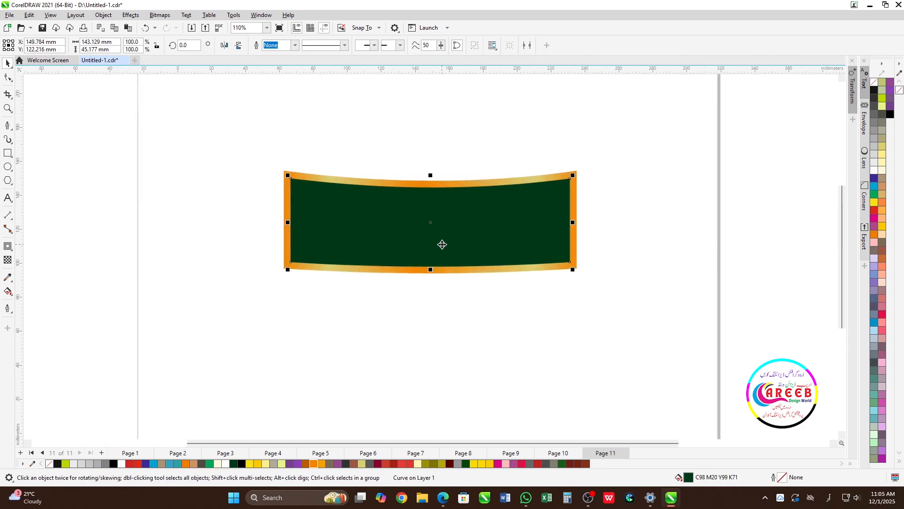
key("F10")
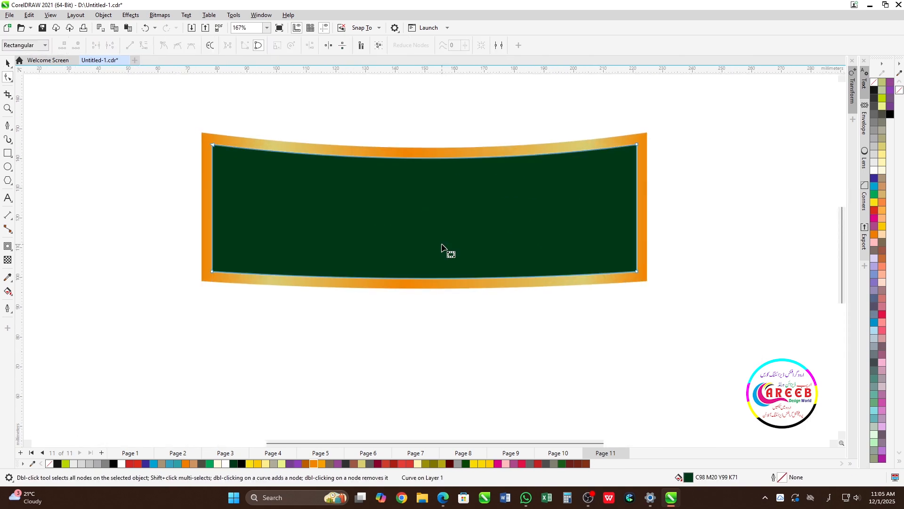
left_click(430, 278)
left_click(129, 45)
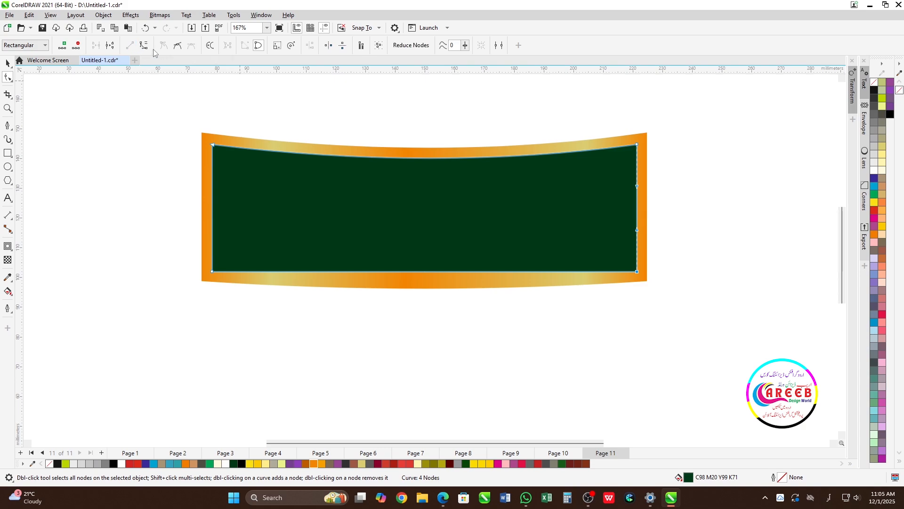
left_click_drag(431, 272, 431, 261)
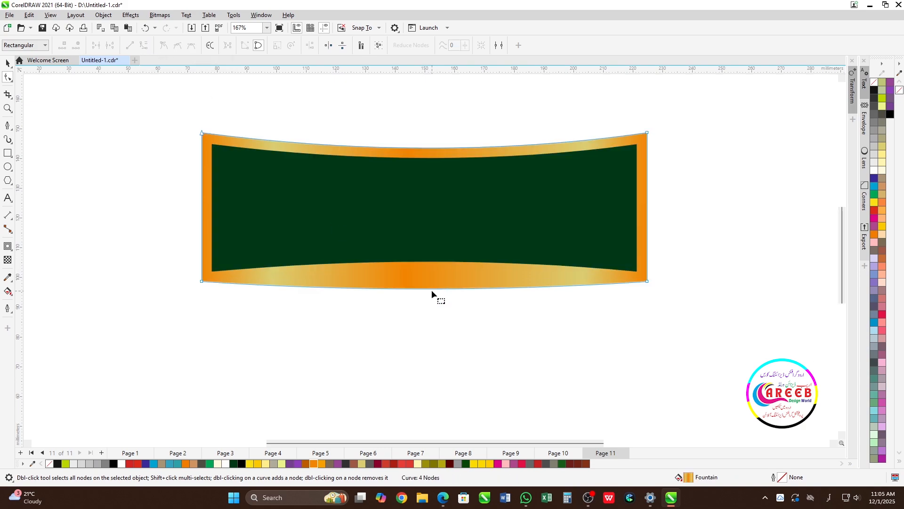
left_click(430, 280)
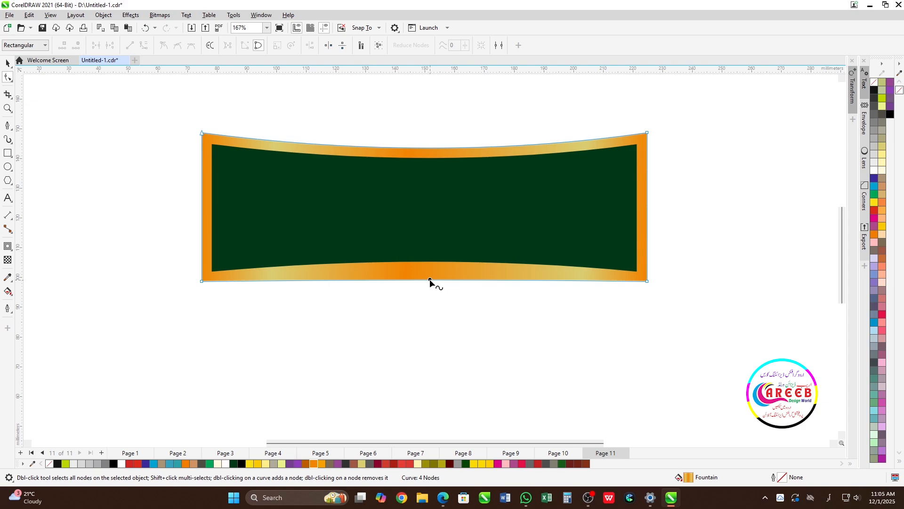
left_click_drag(428, 260, 428, 264)
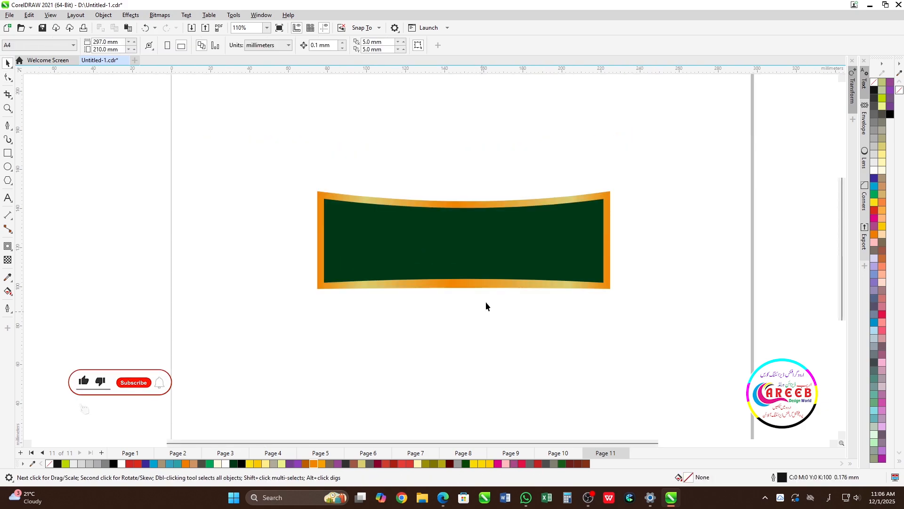
Step: Apply a horizontal linear fountain fill across the inner panel, with dark green at both ends
left_click(501, 250)
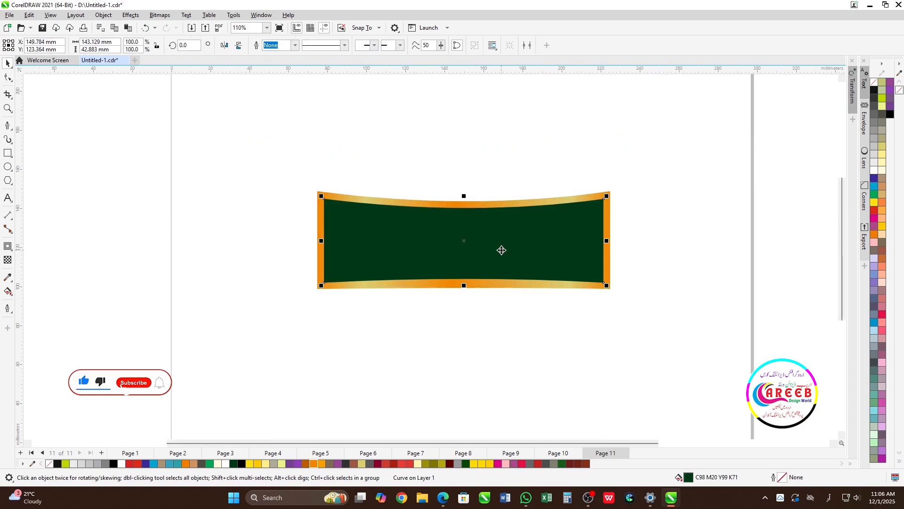
key("g")
left_click_drag(324, 237, 601, 241)
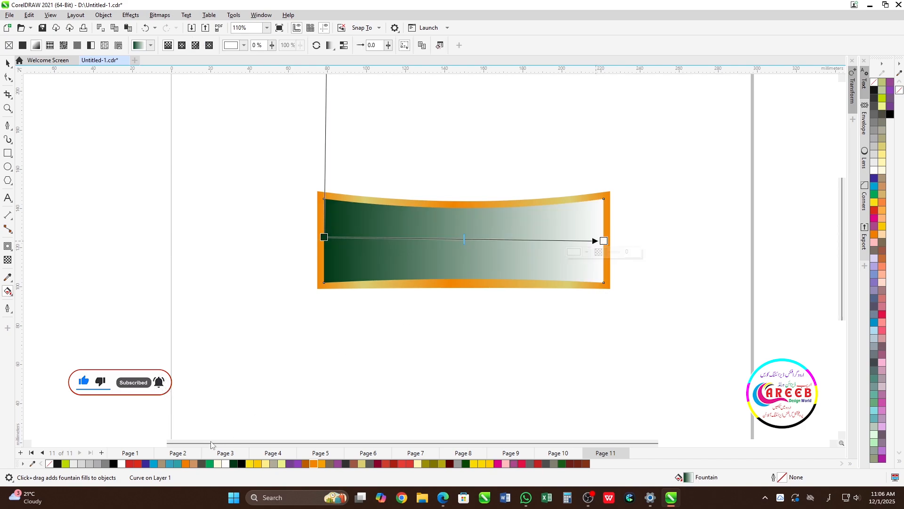
left_click(234, 467)
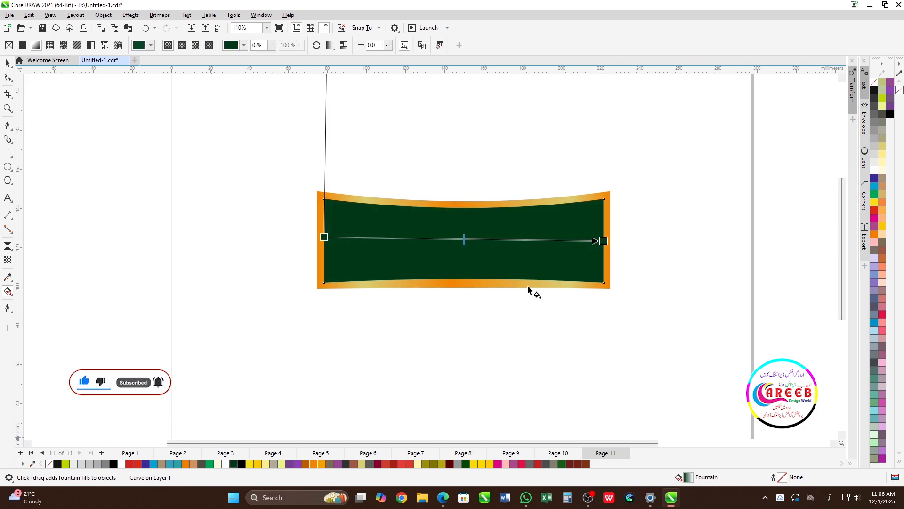
Step: Add three color stops to the inner panel's gradient at 83%, 17% and 49%
double_click(556, 240)
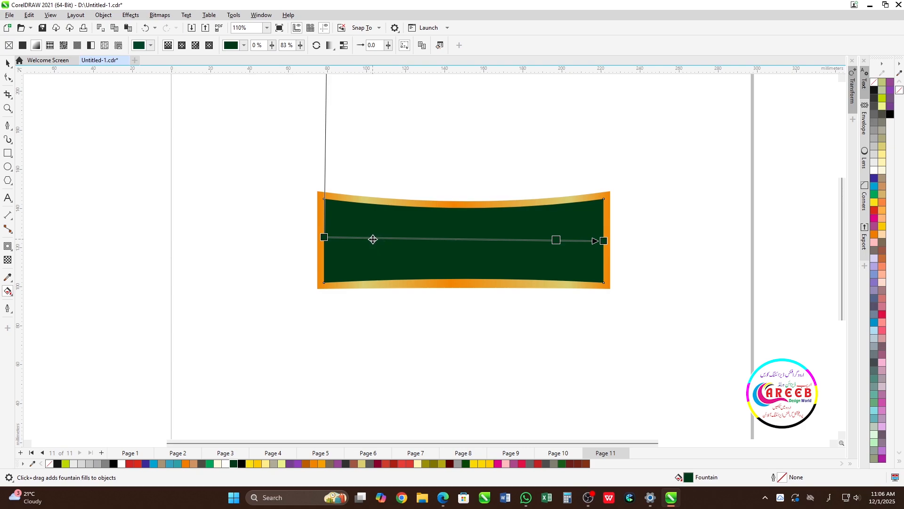
double_click(373, 239)
double_click(461, 238)
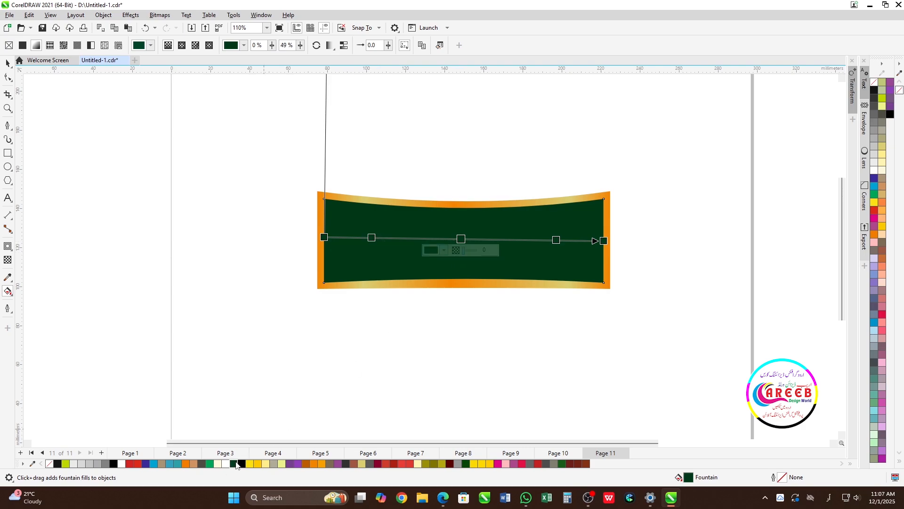
Step: Color the 17% and 83% stops of the inner panel's gradient a lighter green
left_click(371, 238)
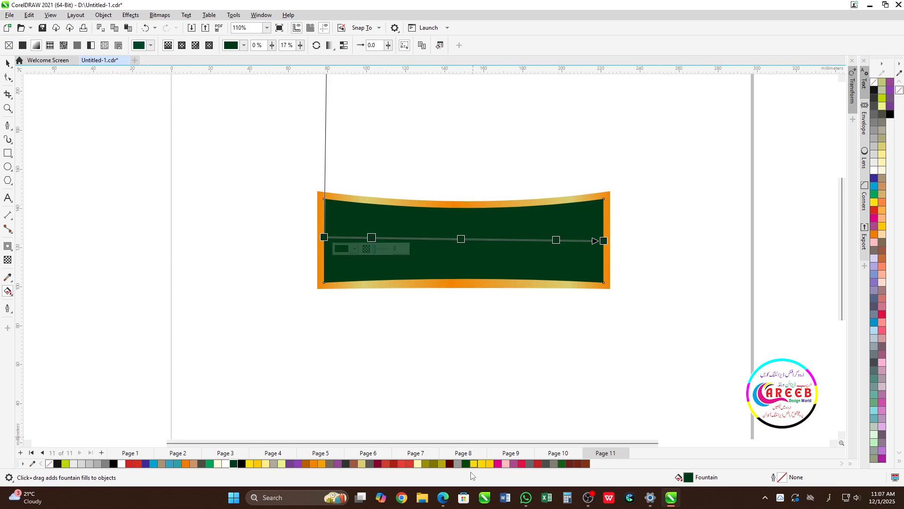
left_click(563, 464)
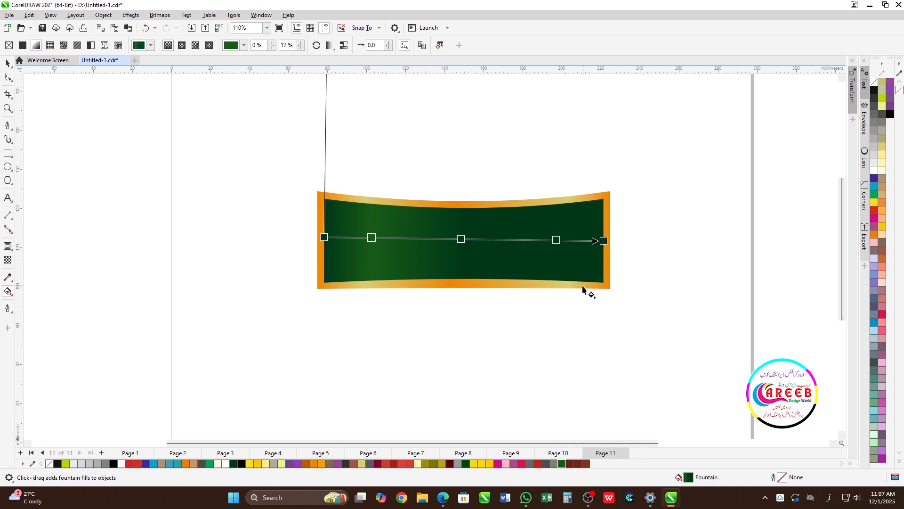
left_click(556, 238)
left_click(563, 464)
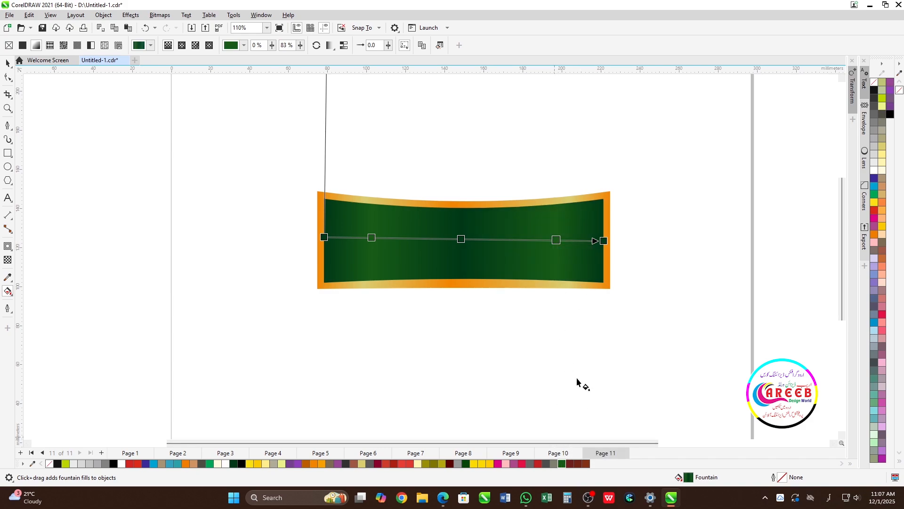
Step: Add four dark green color stops to the inner panel's gradient at 92%, 69%, 30% and 11%, flanking the lighter green bands
double_click(582, 240)
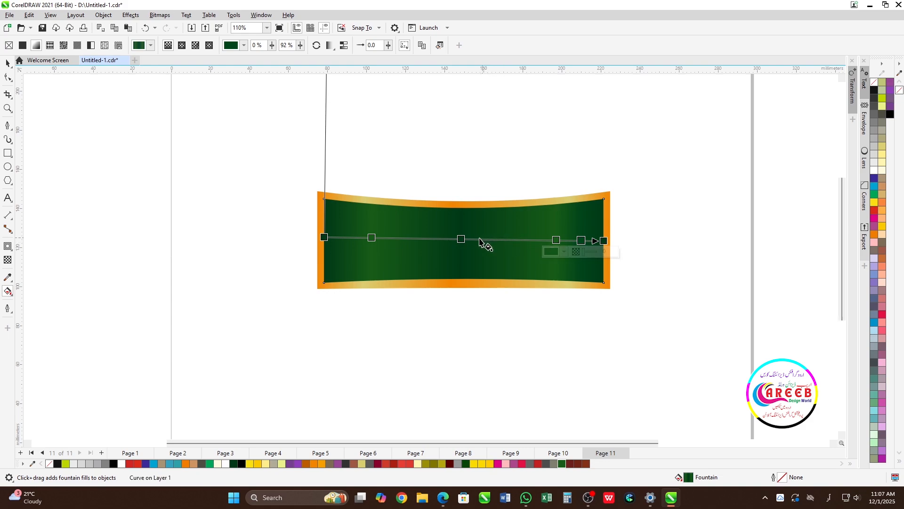
double_click(517, 239)
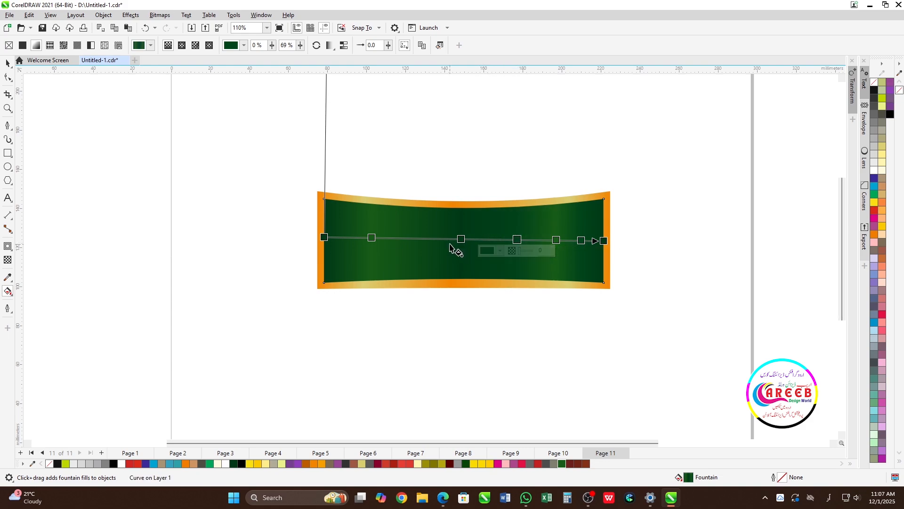
double_click(408, 238)
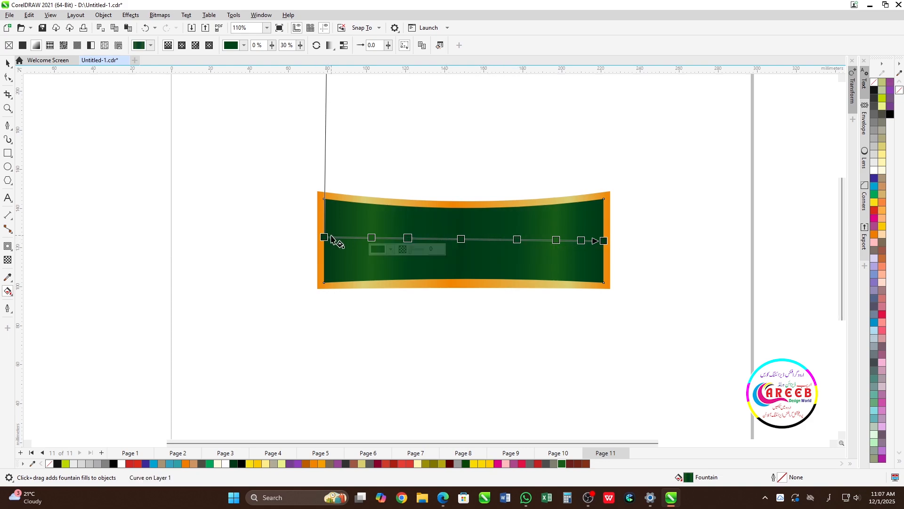
double_click(355, 237)
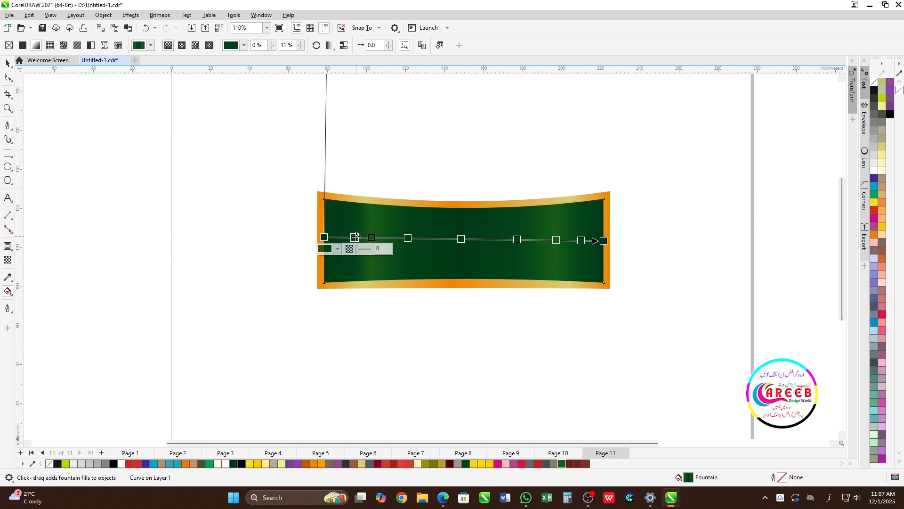
Step: Move the inner panel's outer dark green stops to 10% and 91% and shift the 69% stop slightly toward the lighter band
left_click_drag(355, 237, 352, 237)
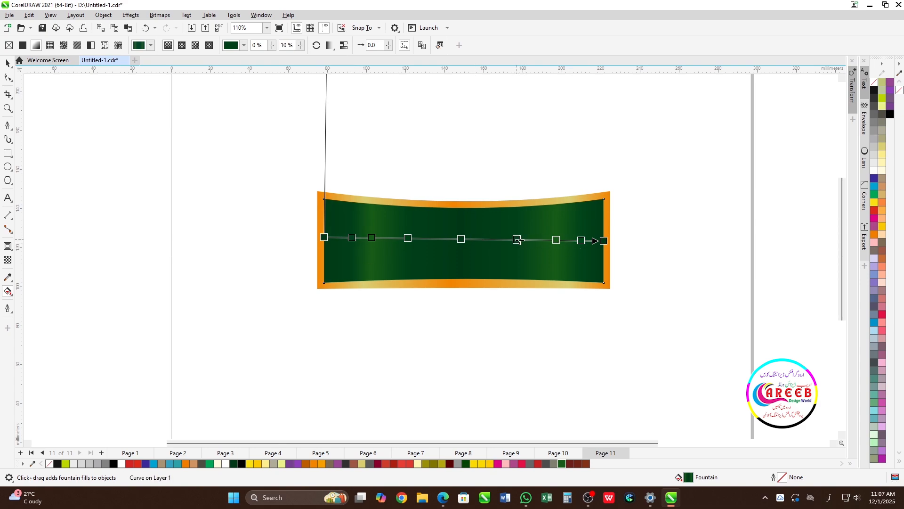
left_click_drag(581, 240, 578, 240)
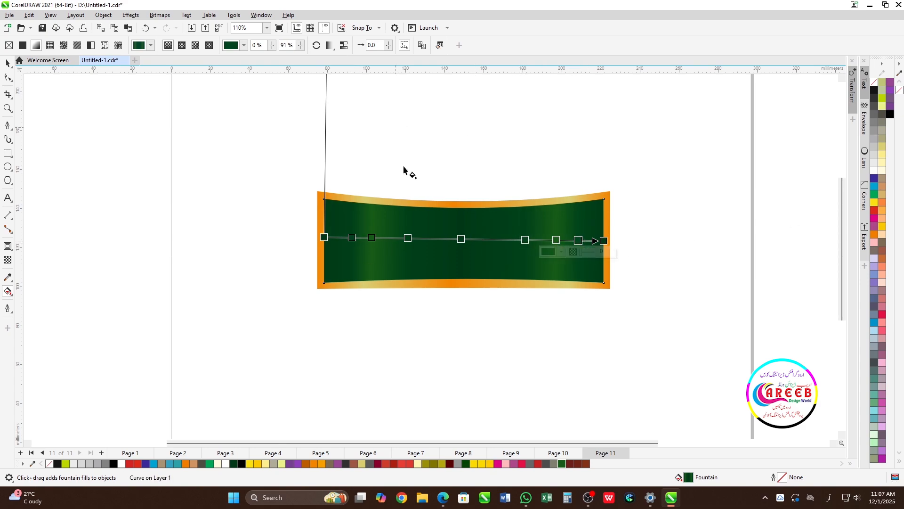
scroll(430, 218, "down", 2)
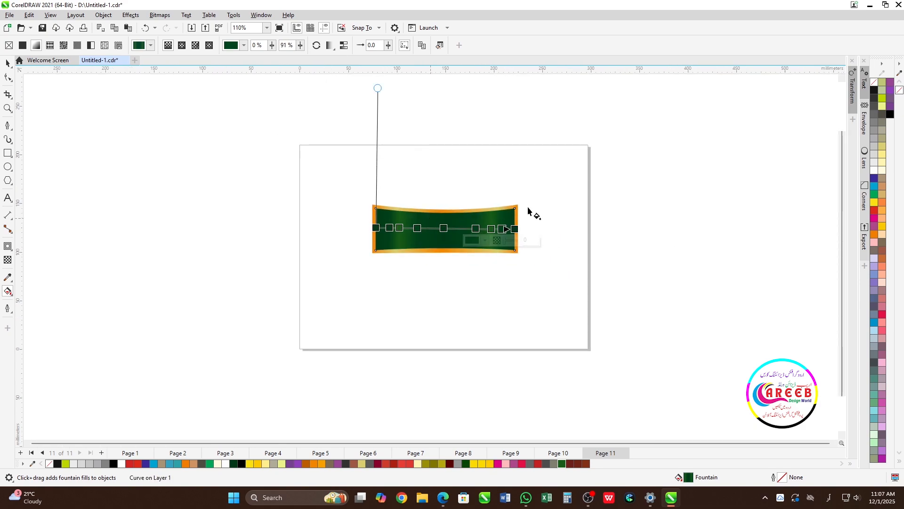
key("space")
left_click(560, 245)
scroll(502, 245, "up", 2)
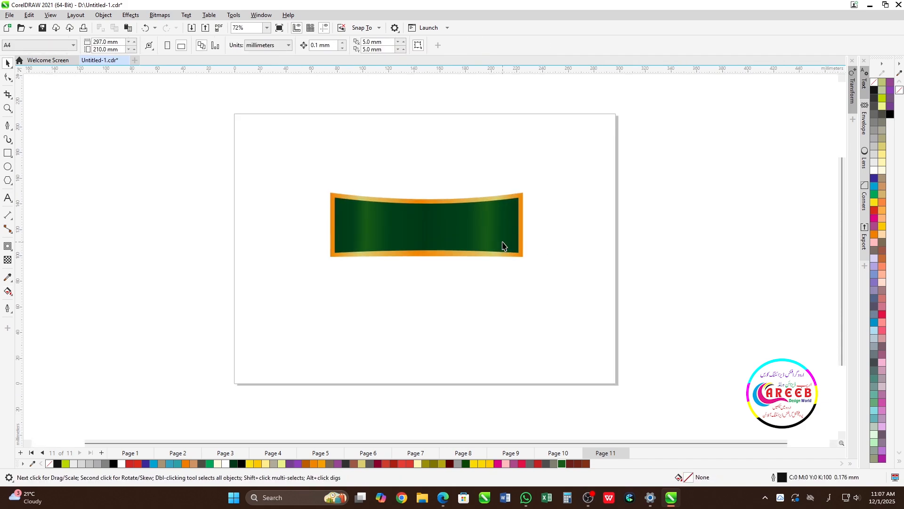
Step: Draw a narrow vertical rectangle about 2.6 mm wide and 107.6 mm tall as a pole near the banner's right end
left_click(9, 153)
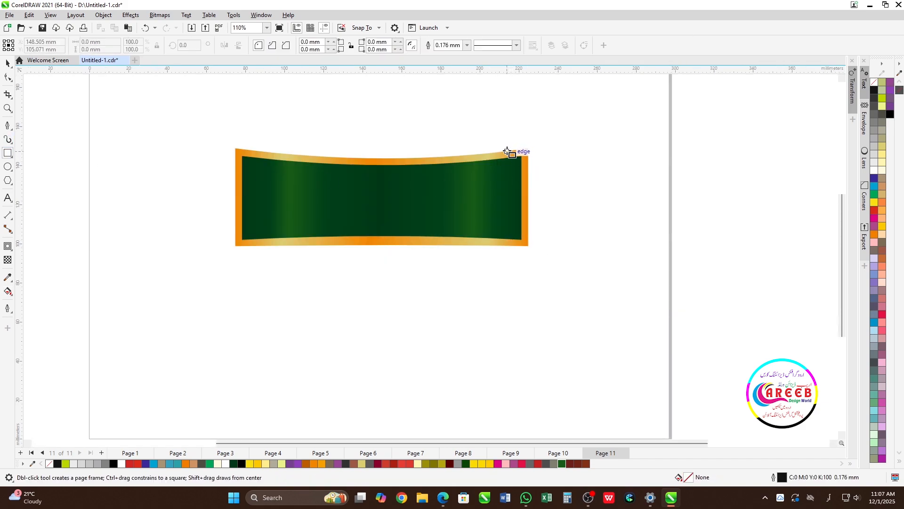
left_click_drag(507, 151, 512, 362)
key("space")
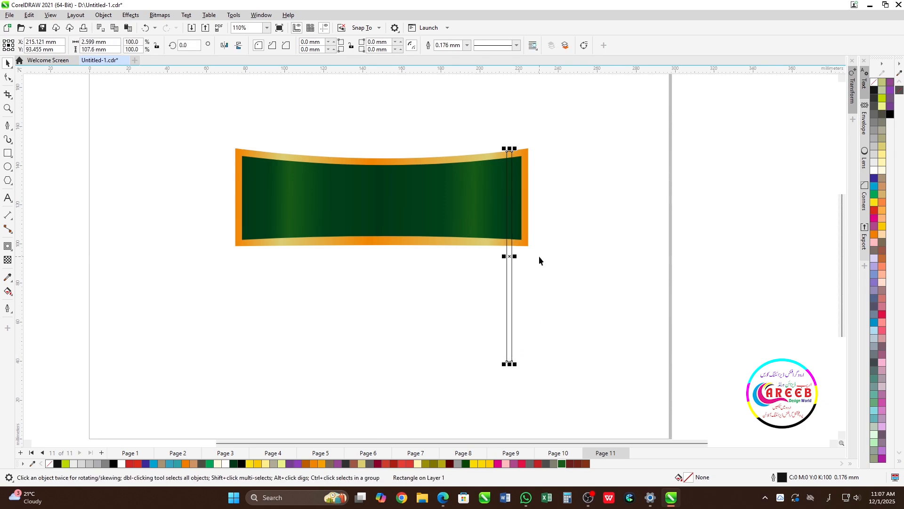
Step: Copy the banner frame's golden gradient fill onto the pole rectangle and remove the rectangle's outline
scroll(529, 243, "up", 1)
left_click_drag(528, 244, 513, 258)
left_click(543, 287)
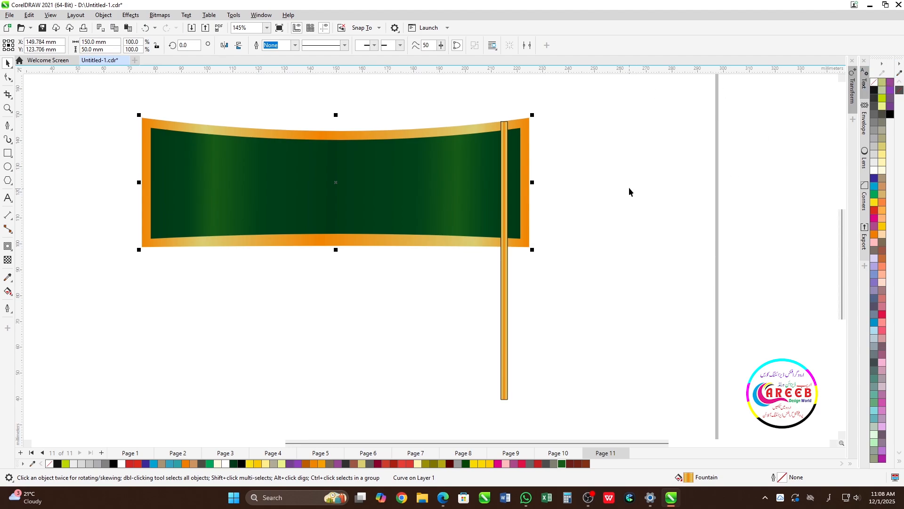
left_click(504, 128)
right_click(875, 84)
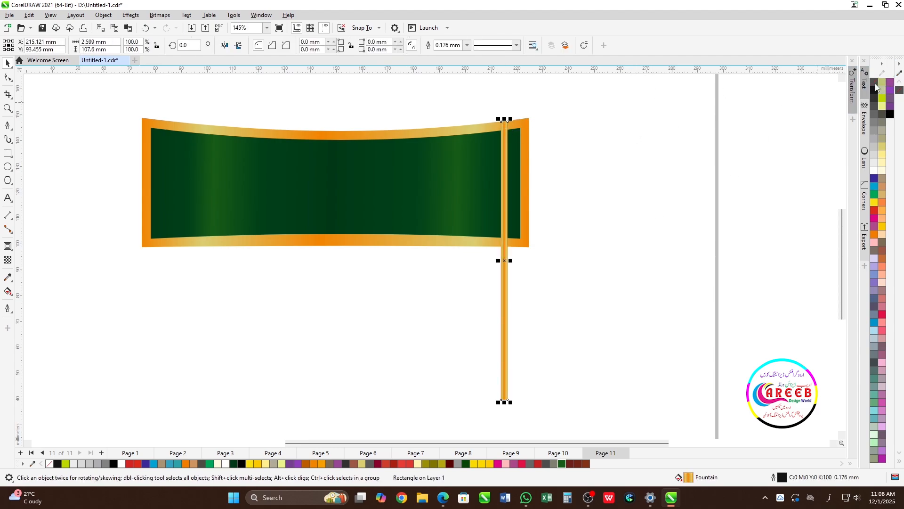
left_click(524, 286)
Step: Span the pole's golden fountain fill horizontally from its left edge to its right edge
left_click(506, 261)
scroll(506, 261, "up", 5)
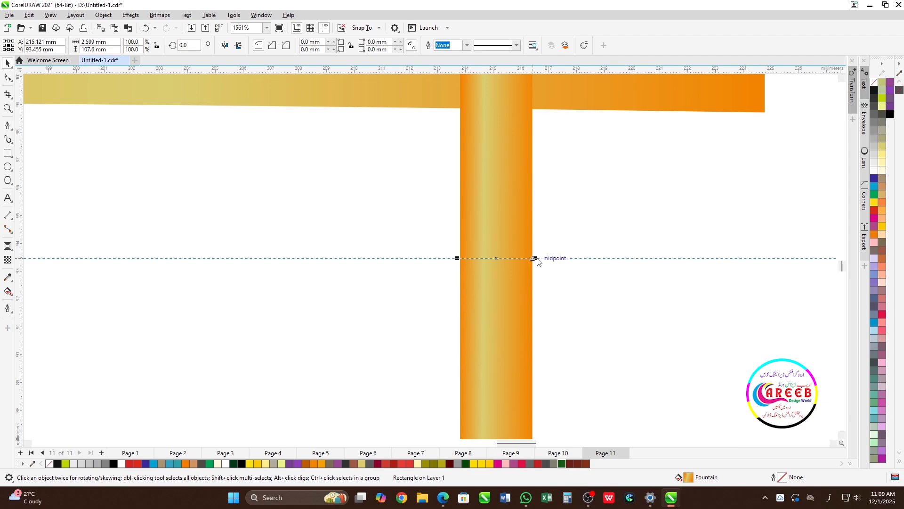
left_click_drag(538, 262, 538, 261)
key("g")
left_click_drag(460, 258, 532, 258)
scroll(464, 212, "up", 2)
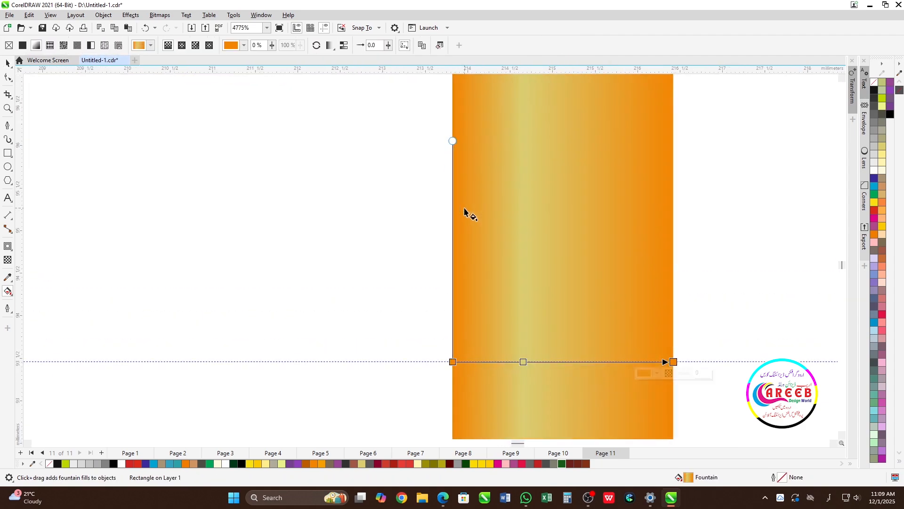
scroll(465, 208, "down", 5)
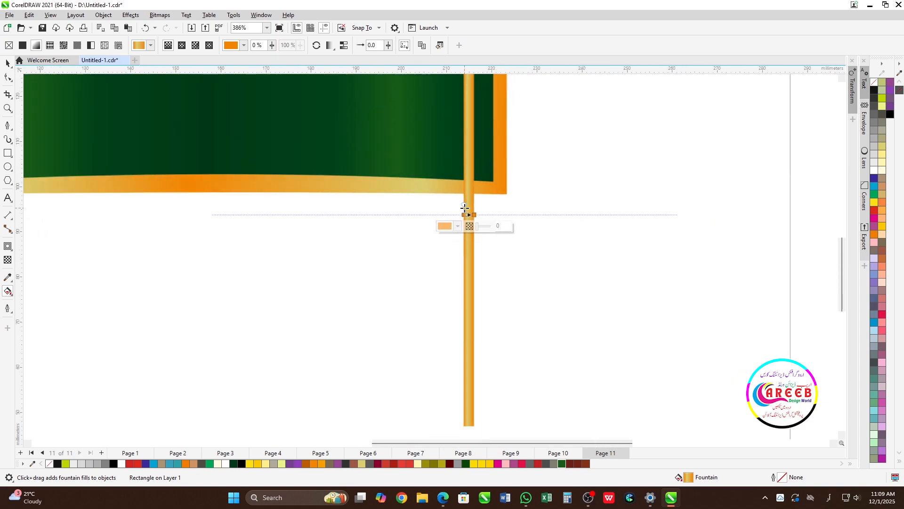
scroll(464, 212, "down", 2)
key("space")
Step: Widen the pole about its center to about 4.9 mm and place it behind the banner
scroll(471, 210, "up", 3)
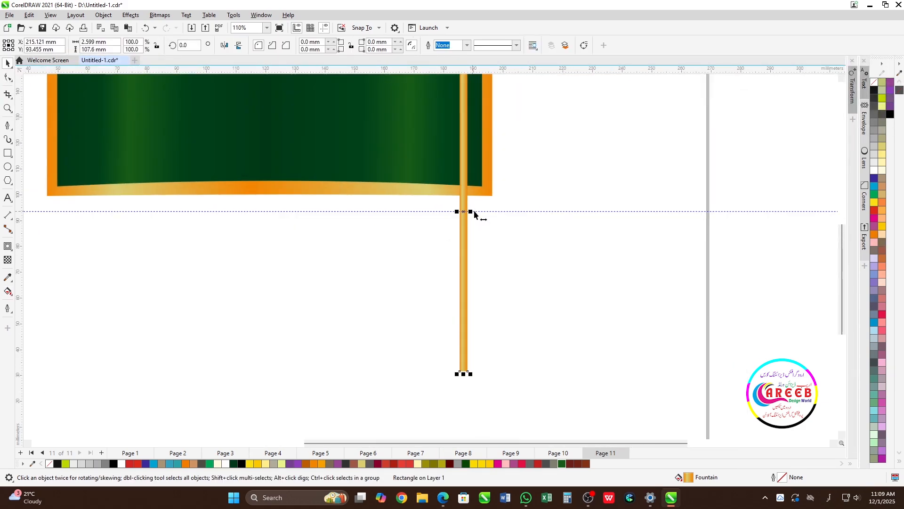
left_click_drag(465, 214, 472, 213)
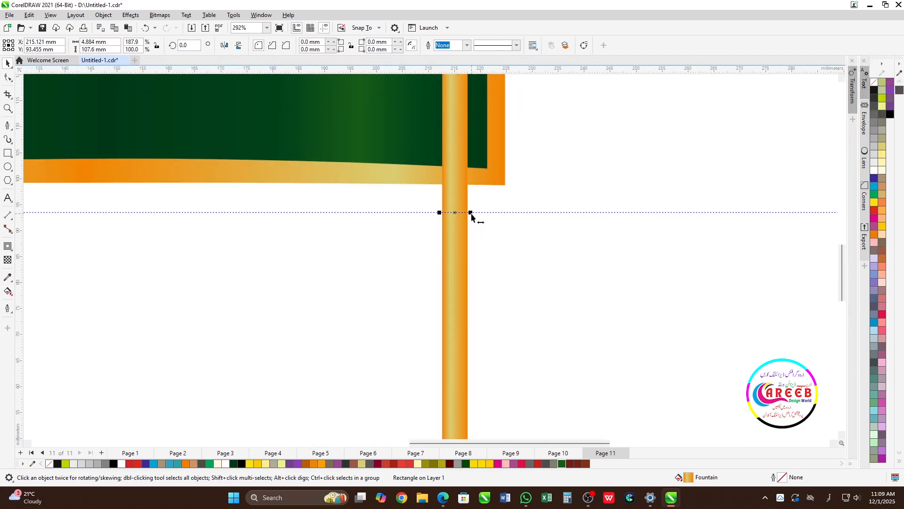
scroll(479, 217, "down", 2)
scroll(479, 218, "down", 1)
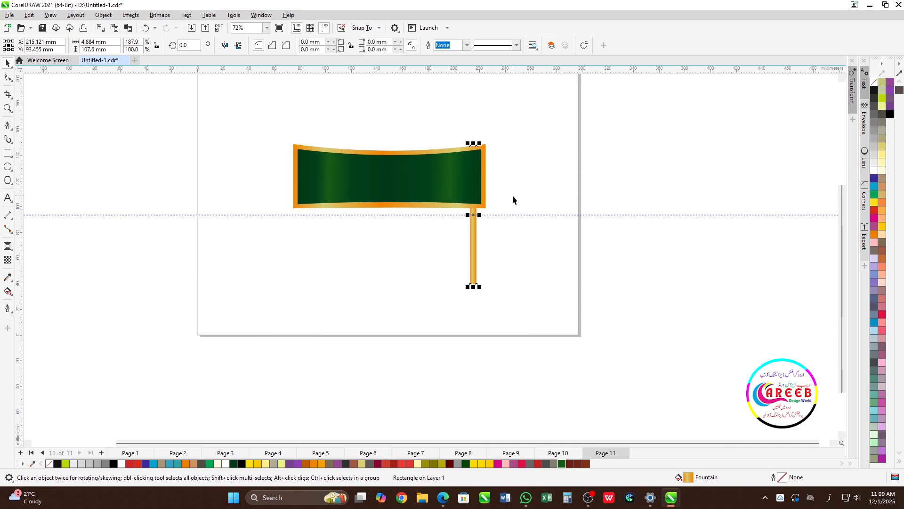
scroll(483, 131, "up", 1)
scroll(481, 323, "down", 1)
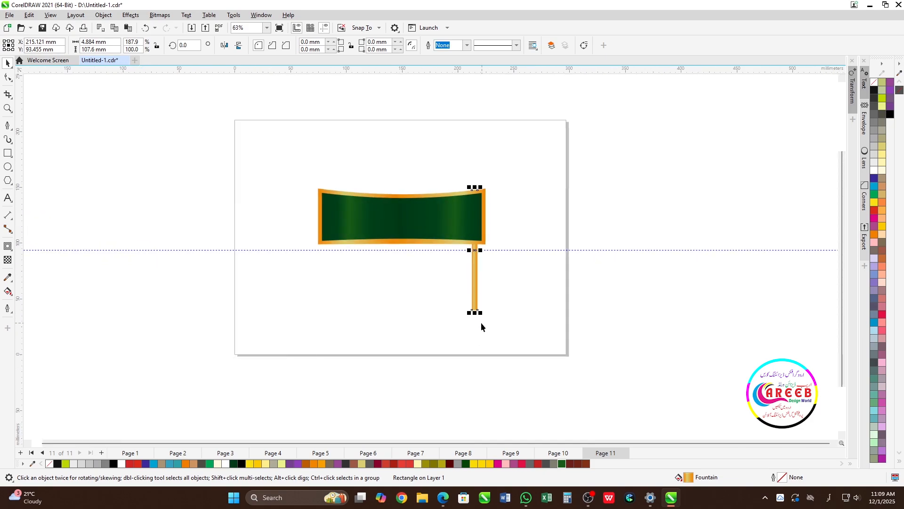
Step: Extend the pole's lower end downward to a height of about 111.7 mm and deselect it
scroll(468, 303, "up", 2)
left_click_drag(467, 299, 467, 306)
scroll(467, 306, "down", 2)
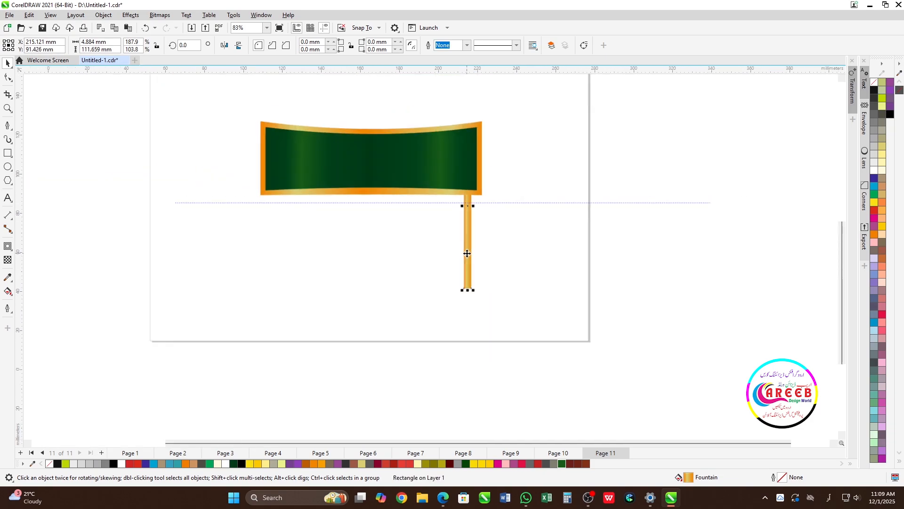
scroll(470, 149, "up", 2)
scroll(471, 145, "up", 5)
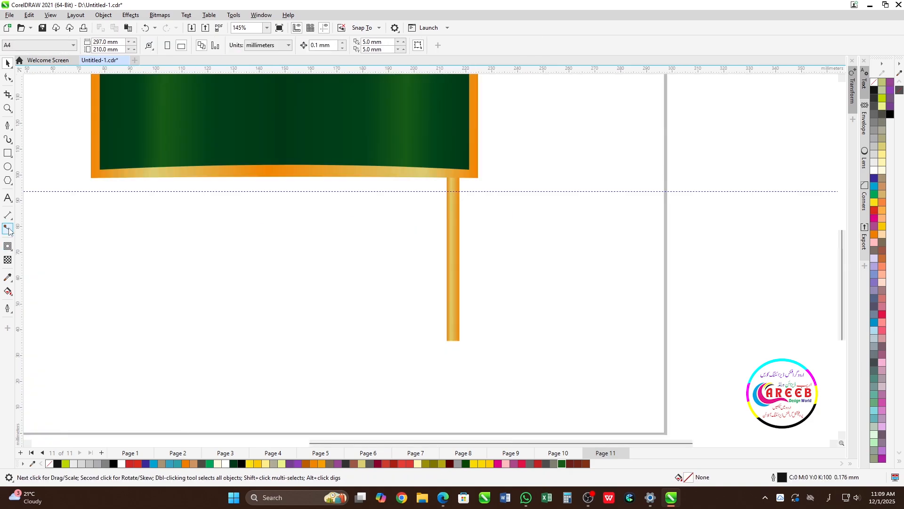
Step: Draw an ellipse about 11.6 by 5.8 mm at the pole's lower end and center it horizontally on the pole
left_click(8, 167)
scroll(479, 341, "up", 5)
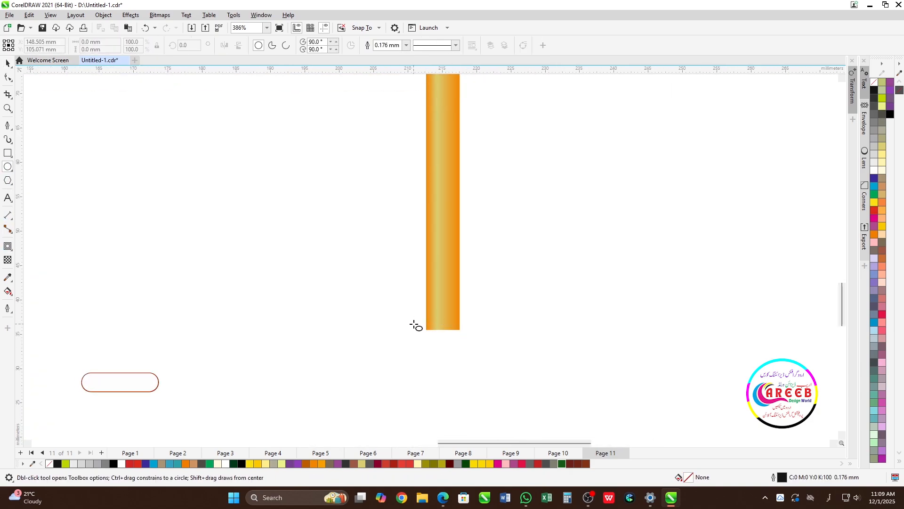
left_click_drag(414, 323, 495, 367)
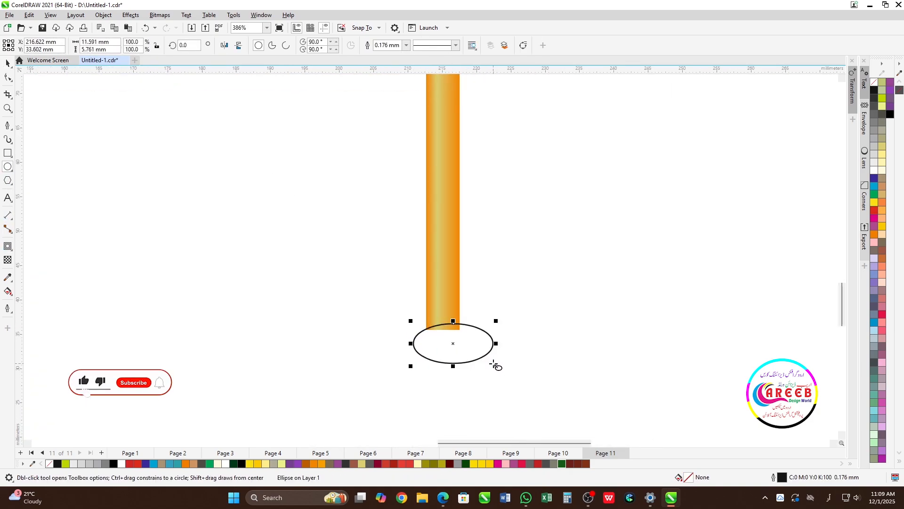
key("space")
scroll(459, 353, "down", 3)
left_click(451, 308, "shift")
key("c")
left_click(518, 318)
scroll(454, 368, "up", 6)
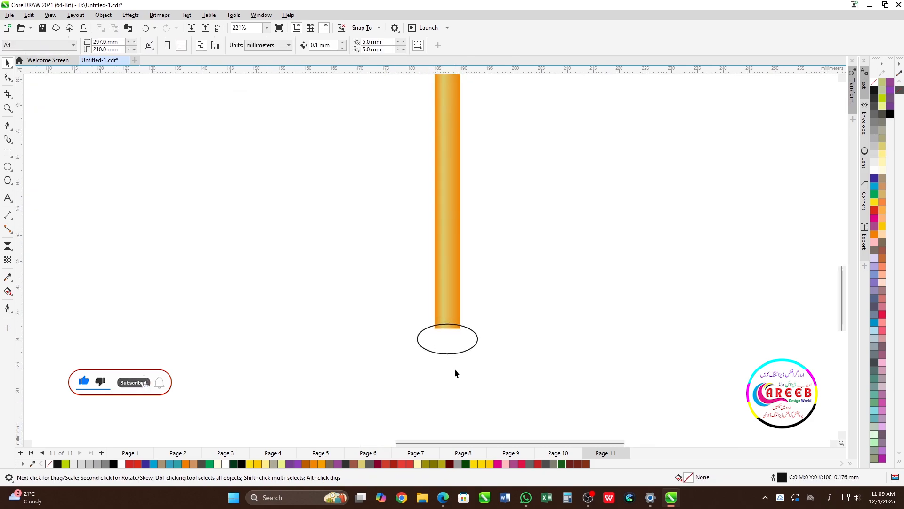
Step: Make two copies of the ellipse stacked edge to edge directly below it and delete the original ellipse
left_click(442, 333)
scroll(455, 394, "down", 4)
scroll(457, 394, "up", 2)
scroll(456, 383, "down", 2)
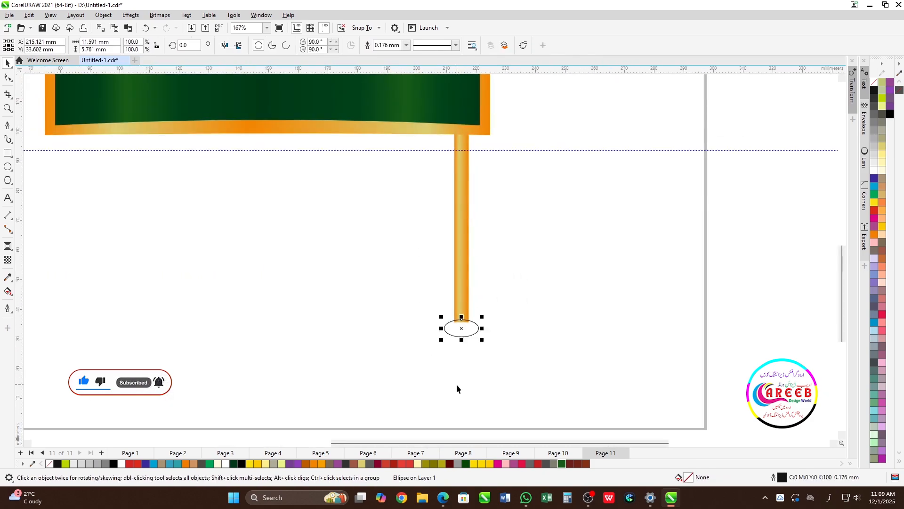
scroll(457, 382, "up", 4)
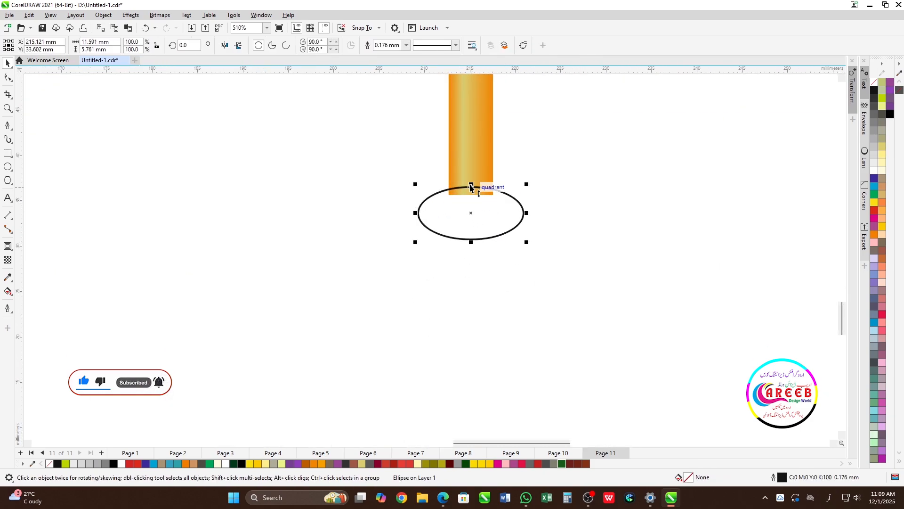
left_click_drag(471, 184, 464, 274)
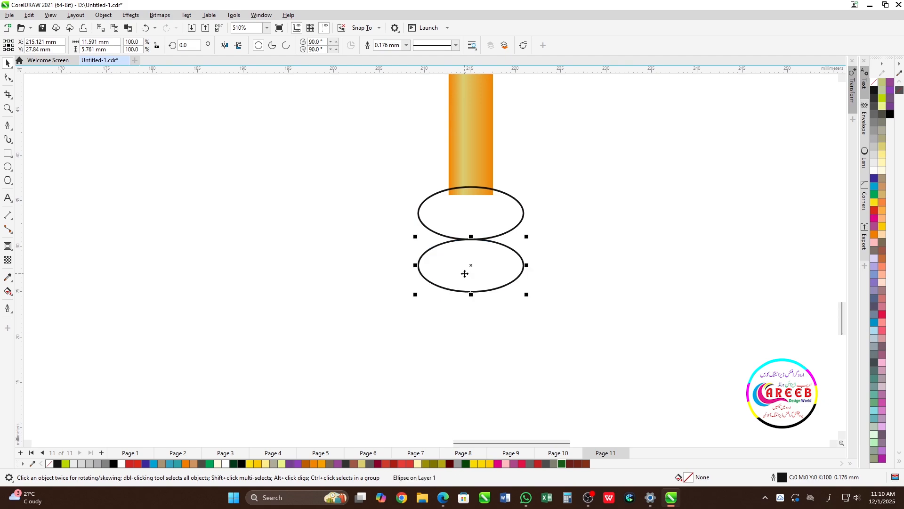
key("ctrl+r")
left_click(518, 201)
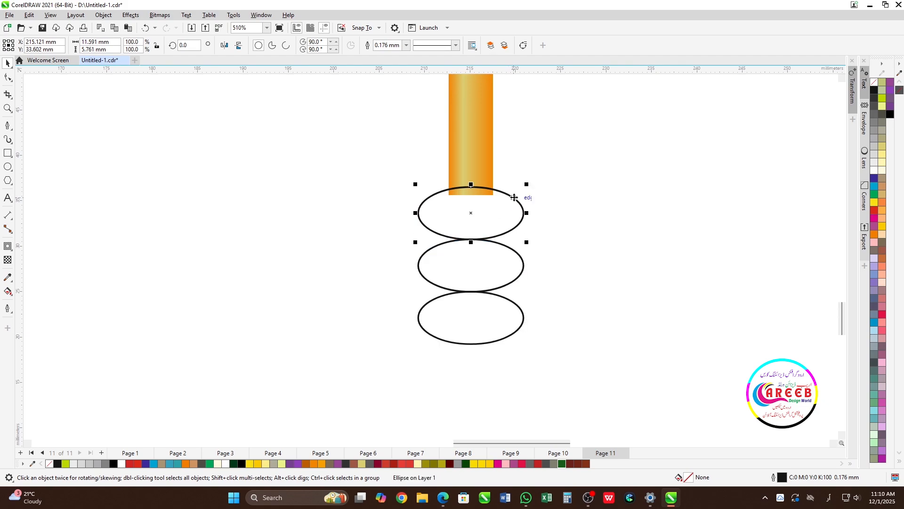
key("Delete")
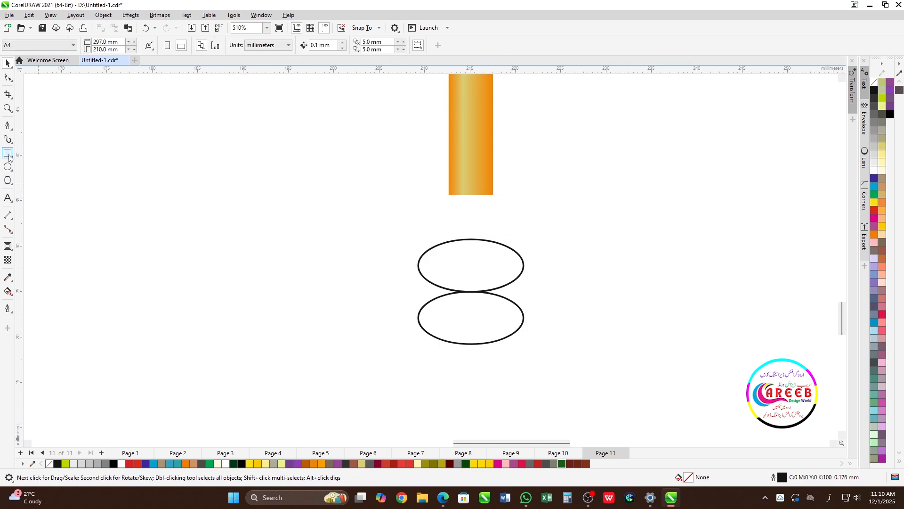
Step: Draw a vertical line about 20 mm tall beside the two ellipses and align it with their left edge
left_click(13, 132)
left_click(38, 135)
left_click_drag(403, 216, 417, 405)
key("space")
left_click(464, 281, "shift")
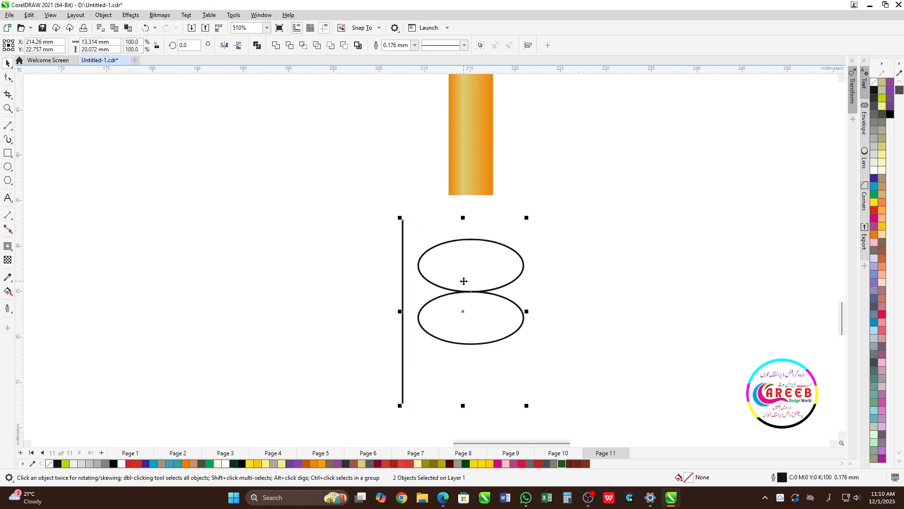
key("l")
left_click(416, 213)
Step: Duplicate the vertical line and align the copy with the right edge of the two ellipses
left_click(418, 228)
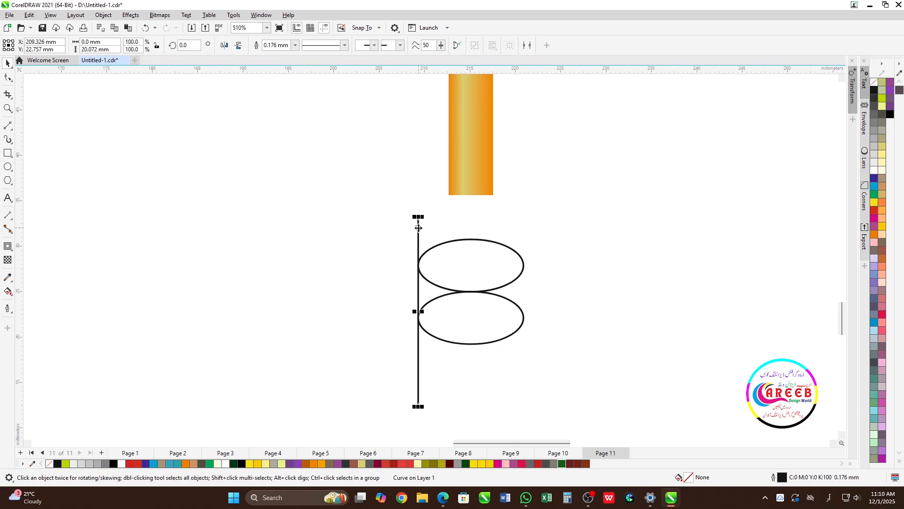
left_click(478, 272, "shift")
key("r")
left_click(625, 249)
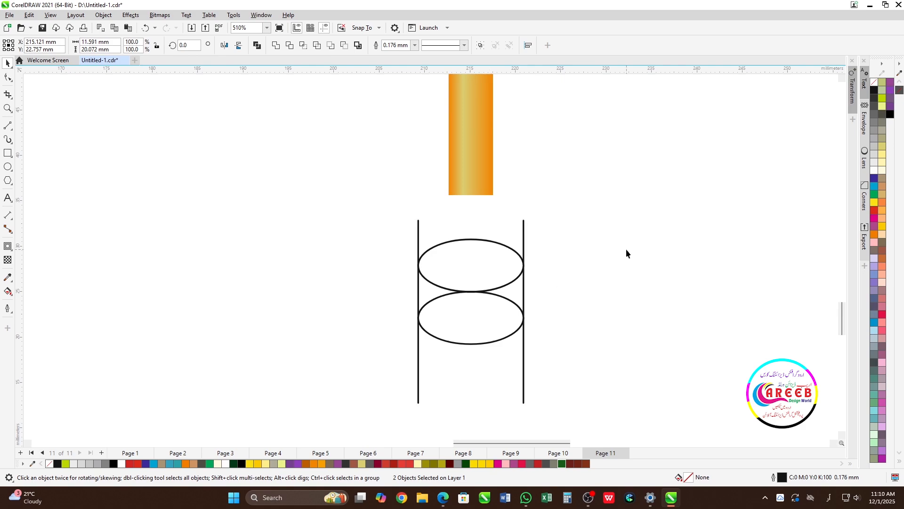
Step: Flatten the two stacked ellipses together to a combined height of about 8 mm
scroll(542, 283, "down", 2)
left_click(512, 276)
left_click(512, 299, "shift")
left_click_drag(508, 312, 510, 304)
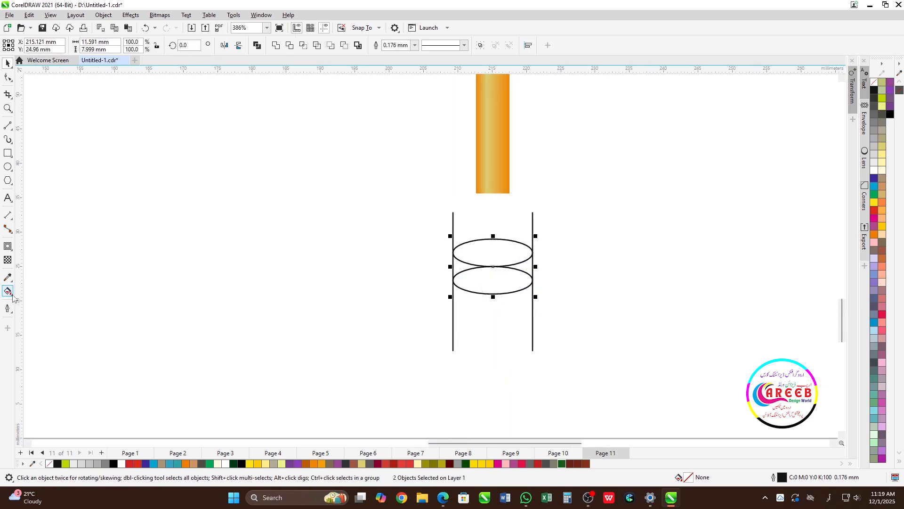
Step: Use Smart Fill to colour the lower ellipse and the two gaps between the ellipses and the vertical lines dark maroon
left_click(12, 297)
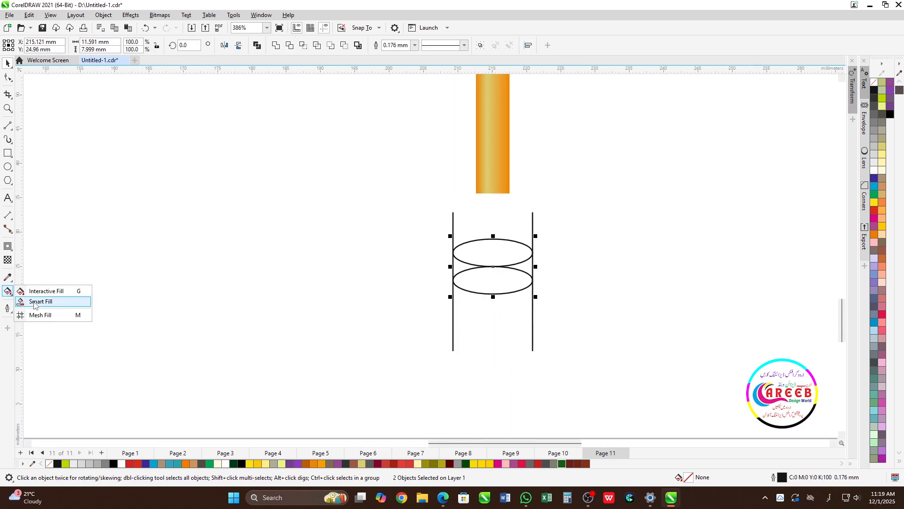
left_click(28, 301)
left_click(496, 277)
left_click(525, 265)
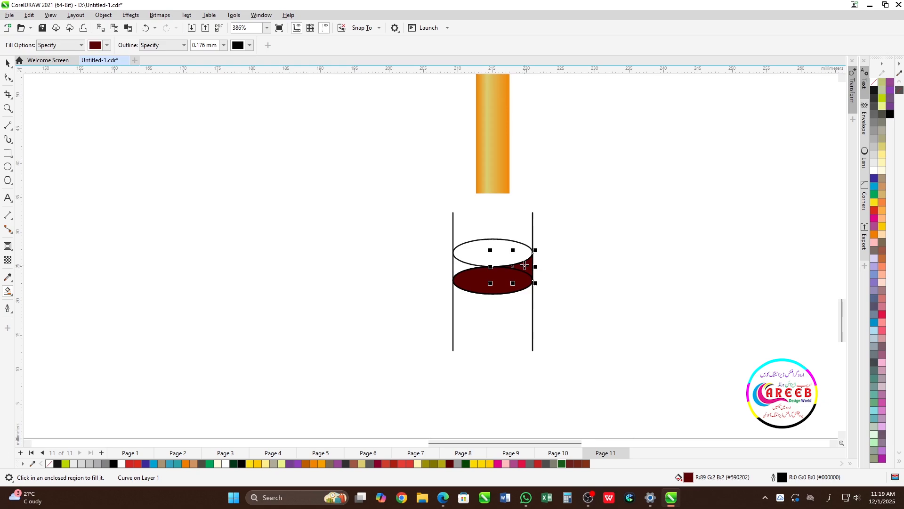
left_click(464, 267)
key("space")
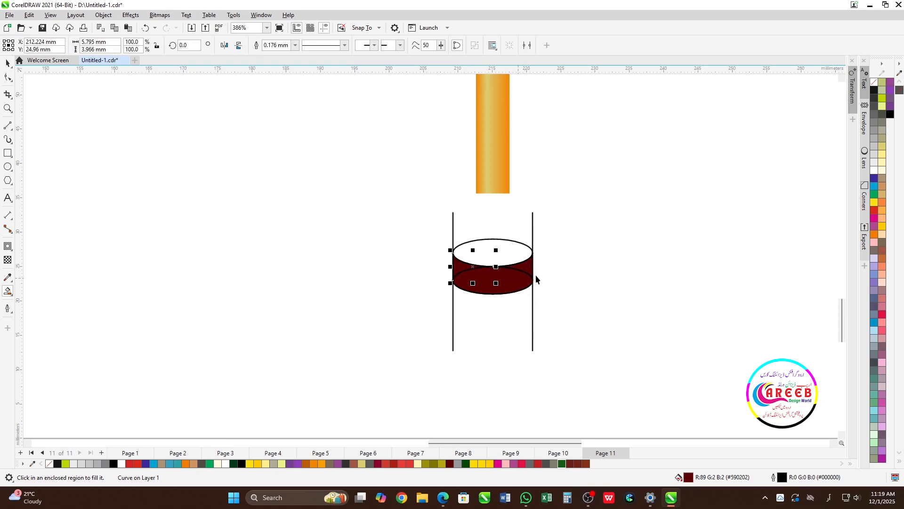
Step: Weld the three maroon pieces into one shape forming the cylinder's side wall
left_click(527, 272, "shift")
left_click(505, 286, "shift")
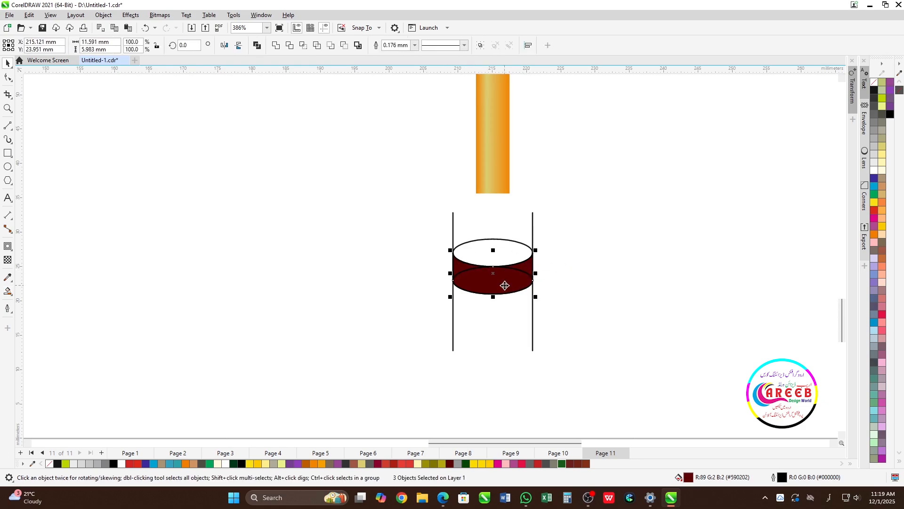
left_click(284, 48)
left_click(613, 248)
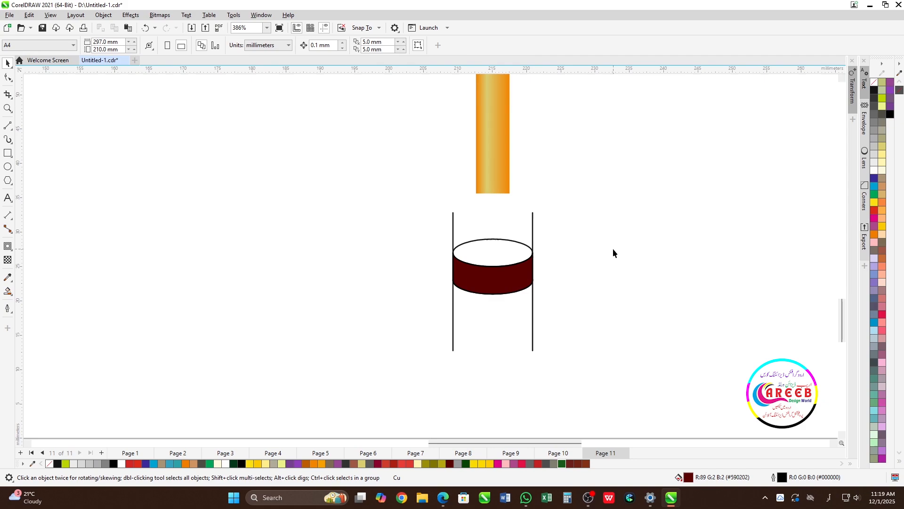
Step: Fill the upper ellipse with dark maroon using Smart Fill and flatten the whole cylinder to about 5.3 mm high
left_click(8, 291)
left_click(497, 248)
key("space")
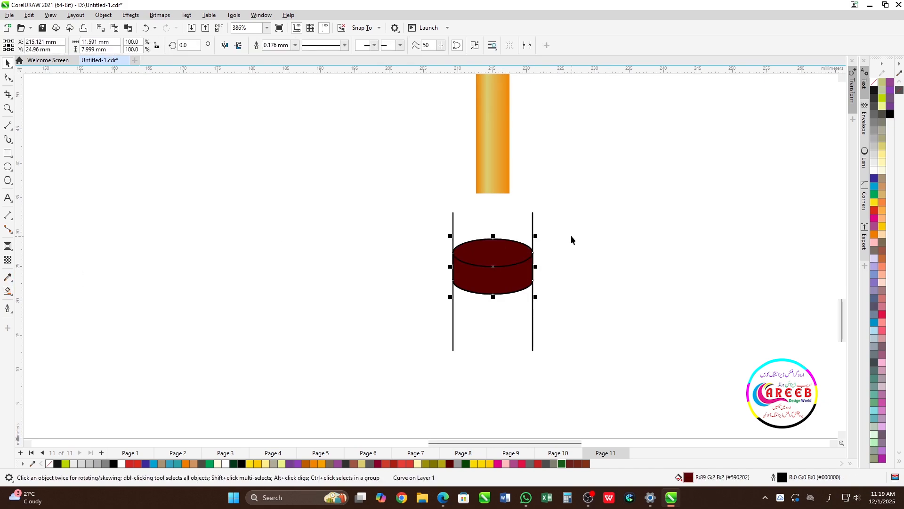
left_click_drag(571, 236, 399, 312)
left_click_drag(493, 298, 500, 286)
Step: Delete the two vertical guide lines beside the cylinder
left_click(532, 226)
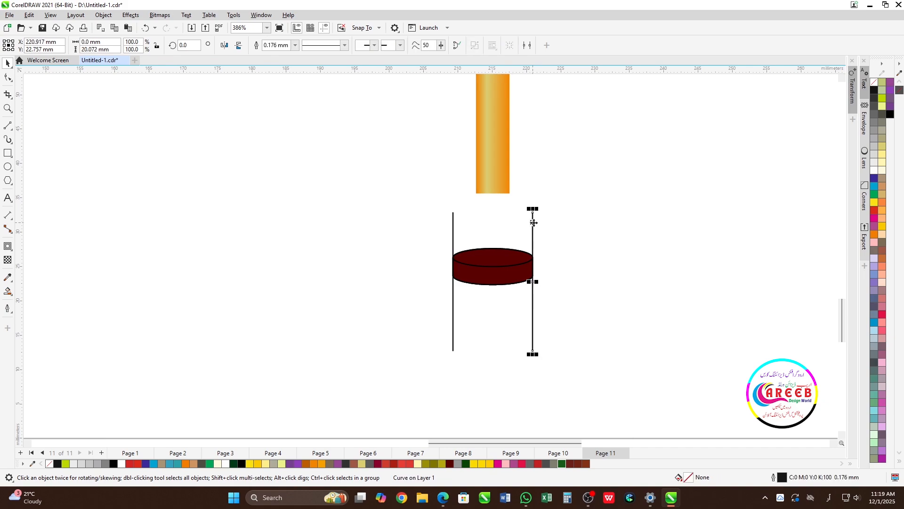
key("Delete")
left_click(453, 221)
key("Delete")
Step: Move the complete maroon cylinder up behind the lower end of the pole and delete the leftover construction shapes
left_click(498, 270)
left_click_drag(498, 270, 495, 202)
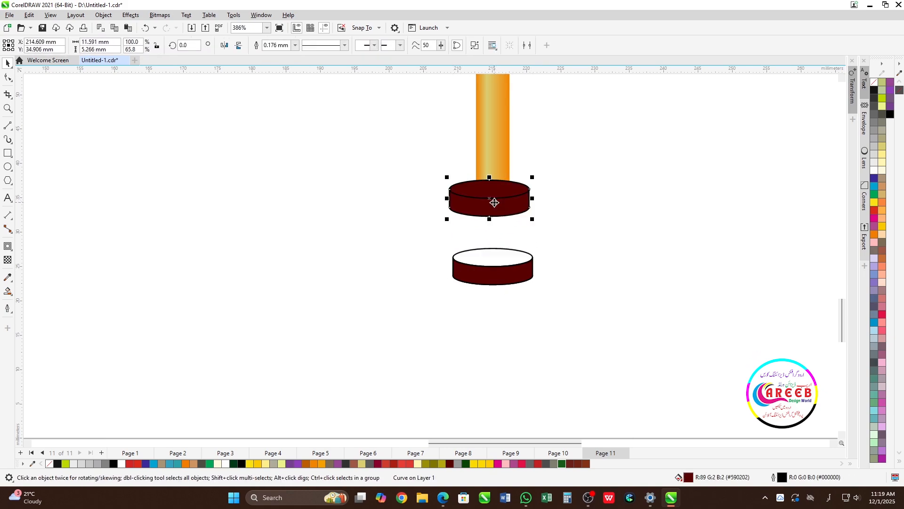
key("ctrl+Page_Down")
left_click_drag(572, 234, 324, 331)
key("Delete")
Step: Remove the cylinder's black outline and fill the base with orange C0 M57 Y100 K0
left_click(517, 205)
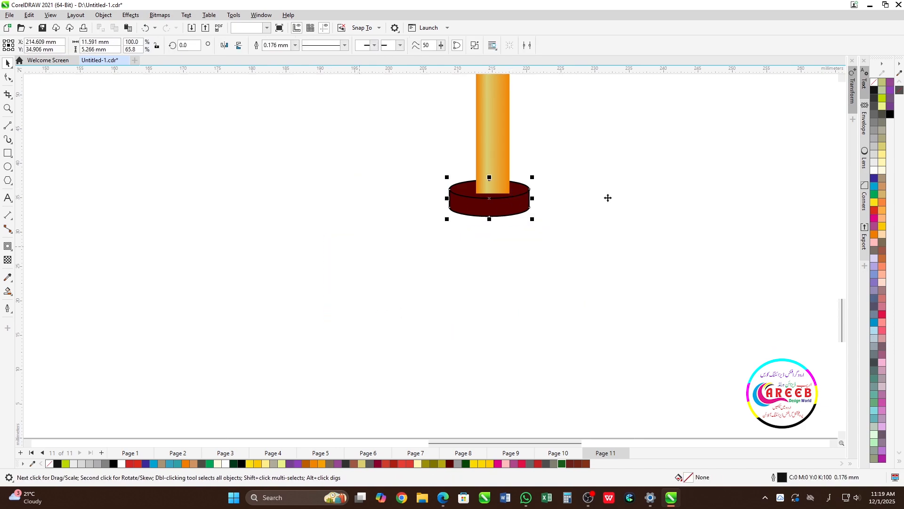
right_click(874, 82)
left_click(564, 178)
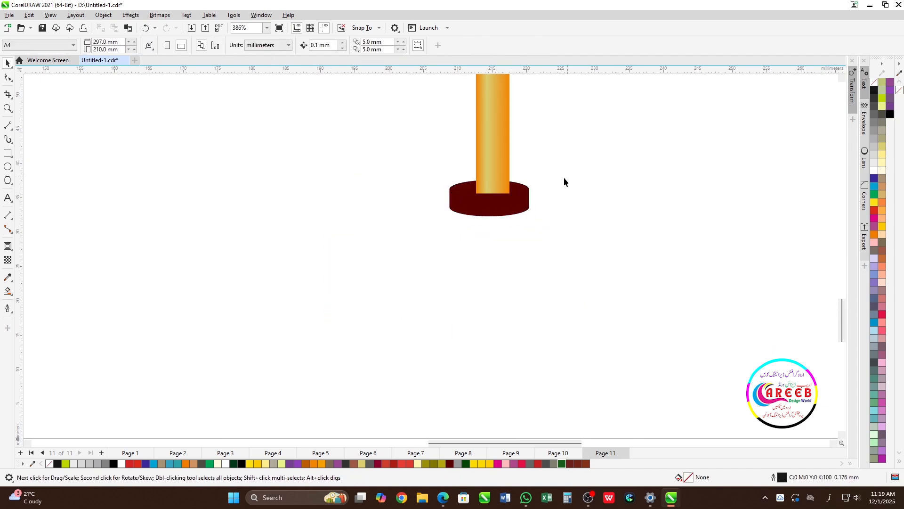
left_click(492, 187)
scroll(617, 224, "down", 2)
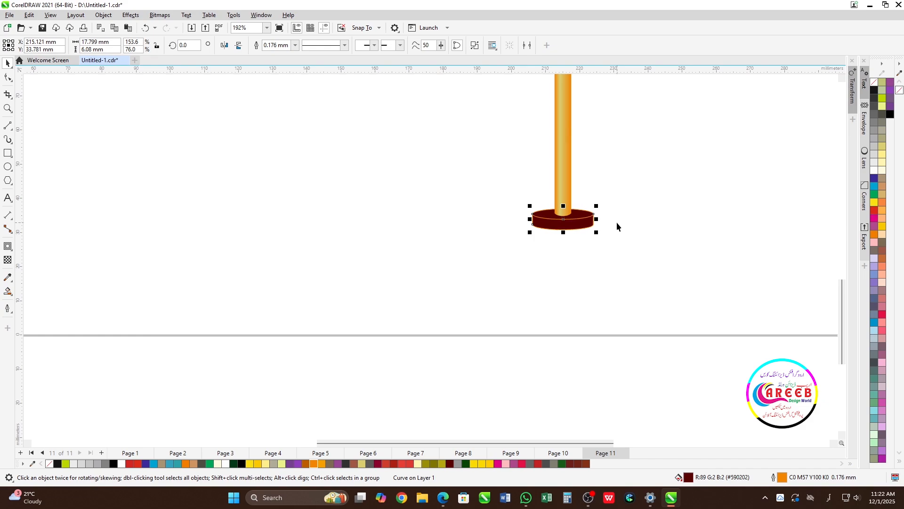
left_click(314, 464)
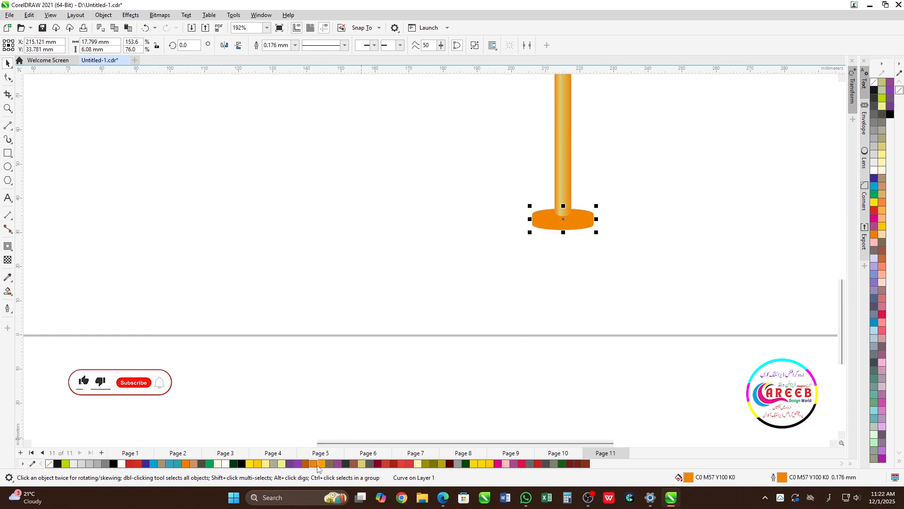
left_click(665, 198)
scroll(621, 214, "down", 2)
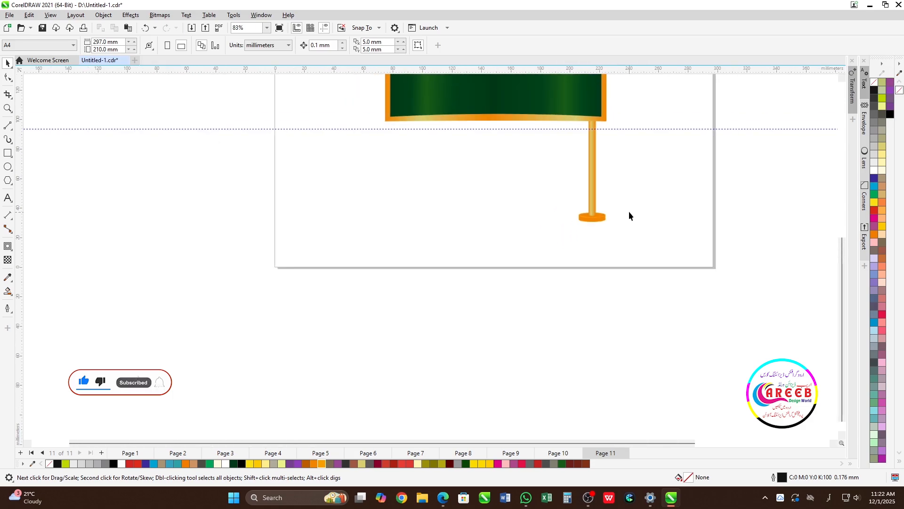
scroll(607, 203, "up", 4)
left_click_drag(558, 265, 556, 300)
left_click(606, 255)
left_click(555, 269)
key("ctrl+z")
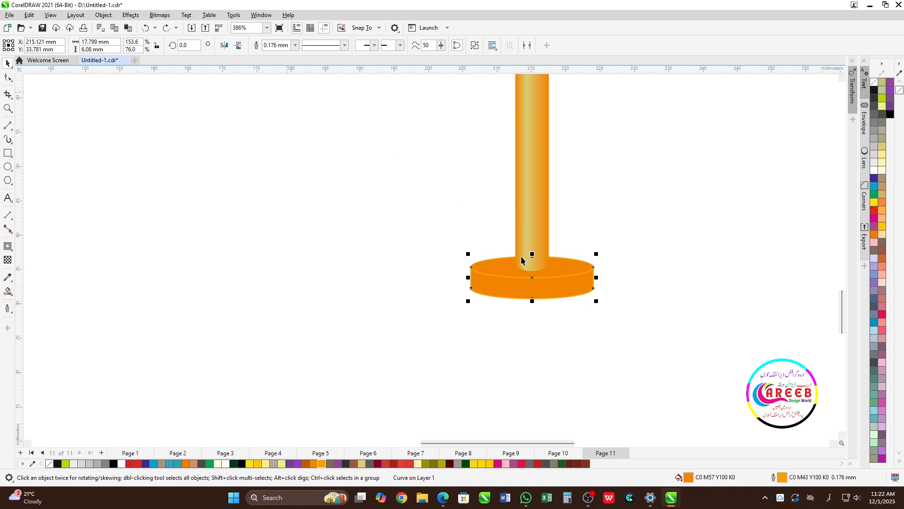
Step: Break the orange base curve apart, pull its body down to test the separation, and undo the move
right_click(557, 268)
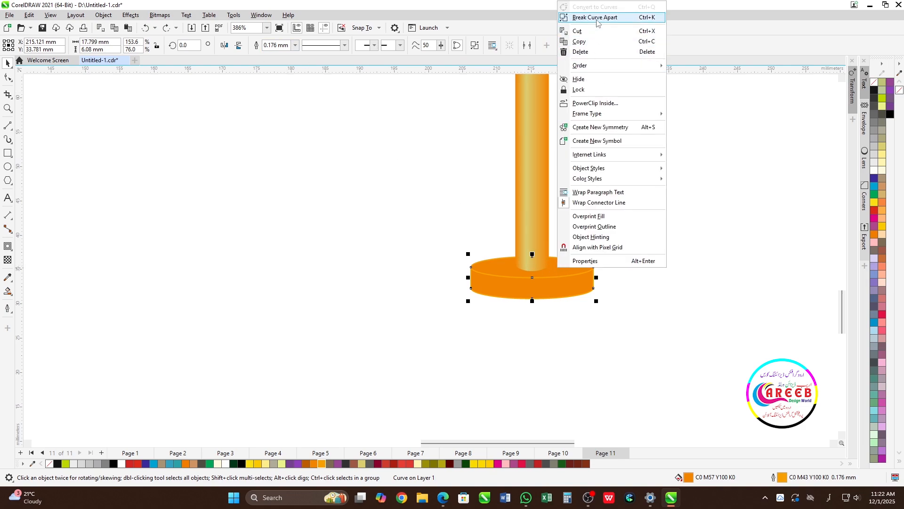
left_click(595, 16)
left_click(572, 264)
left_click_drag(572, 264, 574, 306)
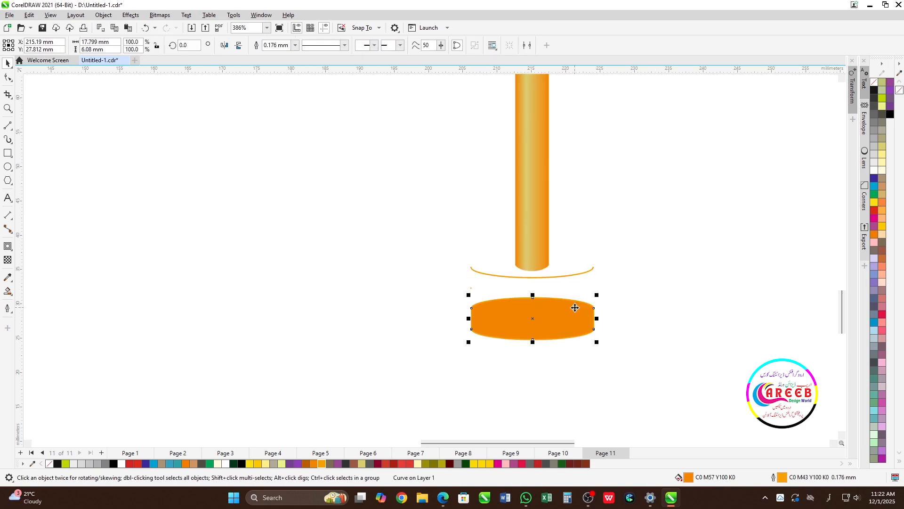
key("ctrl+z")
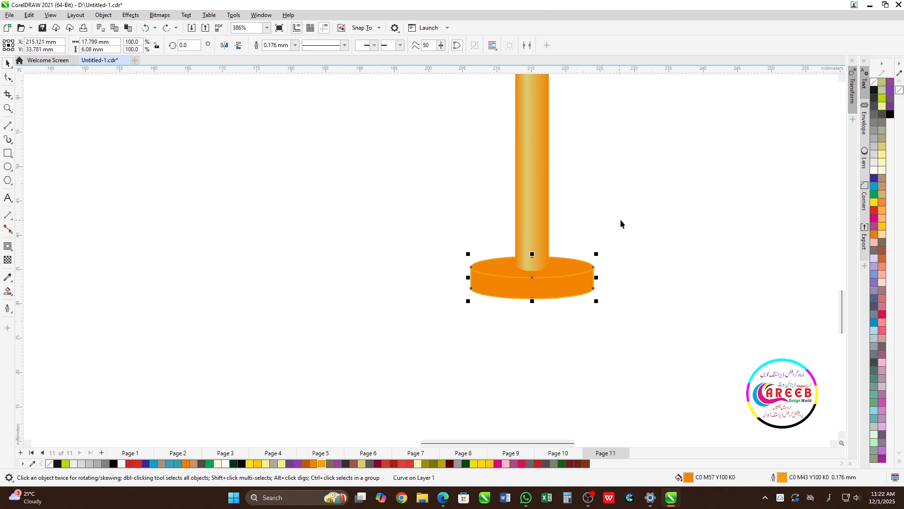
left_click(561, 280)
right_click(562, 280)
left_click(568, 273)
right_click(567, 270)
mouse_move(672, 116)
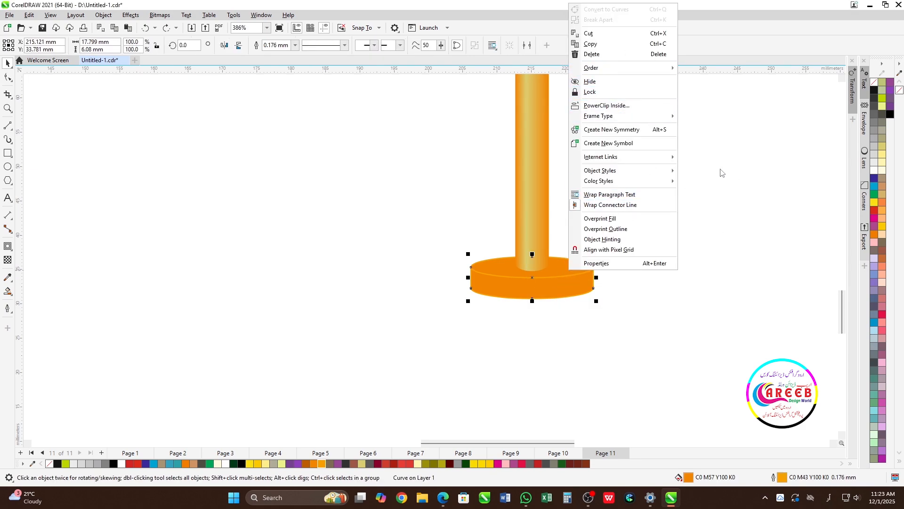
left_click(479, 296)
left_click(561, 269)
left_click_drag(561, 268, 562, 323)
key("ctrl+z")
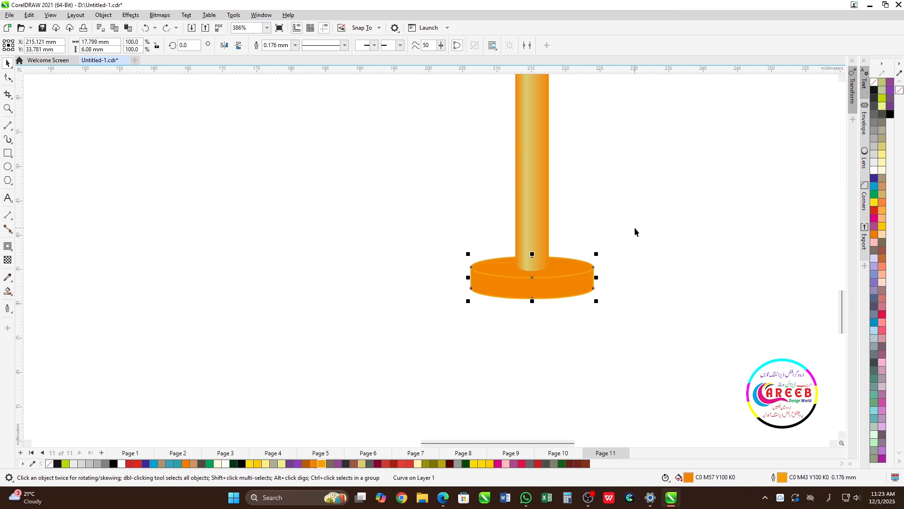
Step: Move the base down clear of the pole and Smart Fill its top ellipse as a separate shape without an outline
left_click_drag(581, 282, 581, 347)
left_click(57, 320)
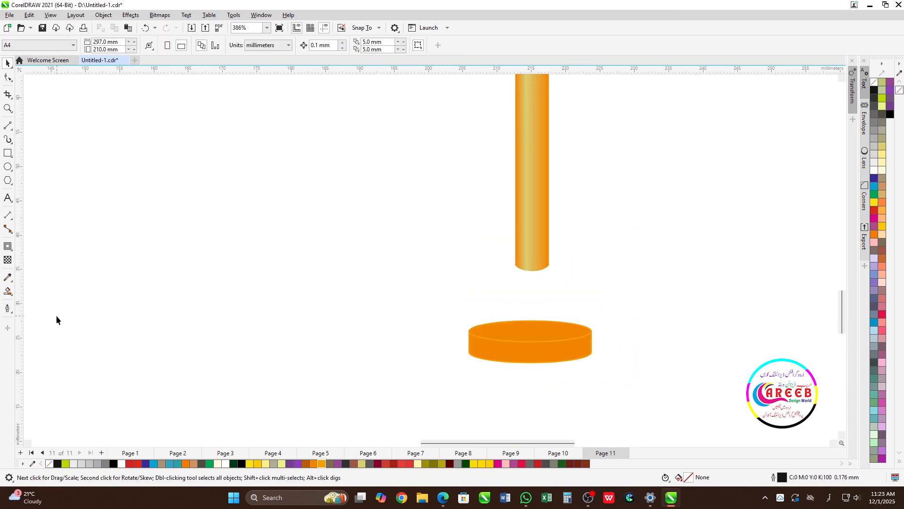
left_click(15, 304)
left_click(524, 327)
key("space")
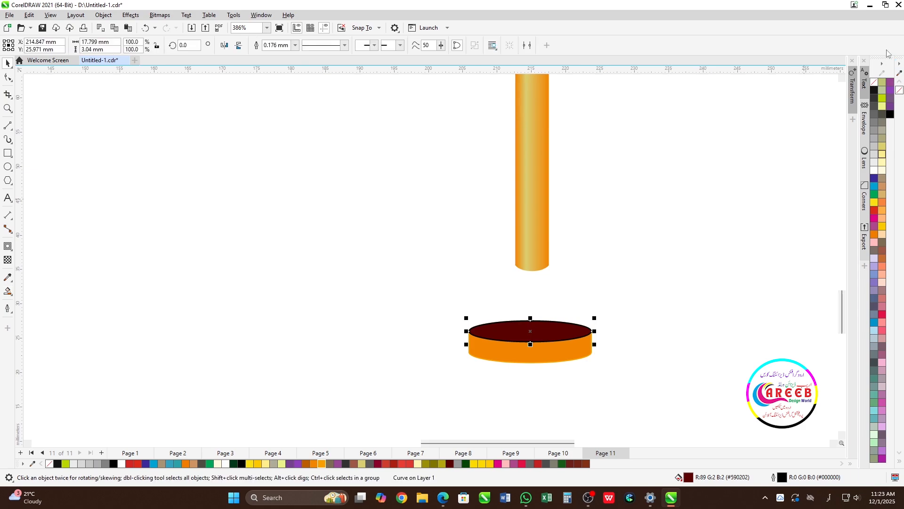
right_click(875, 82)
scroll(551, 341, "up", 3)
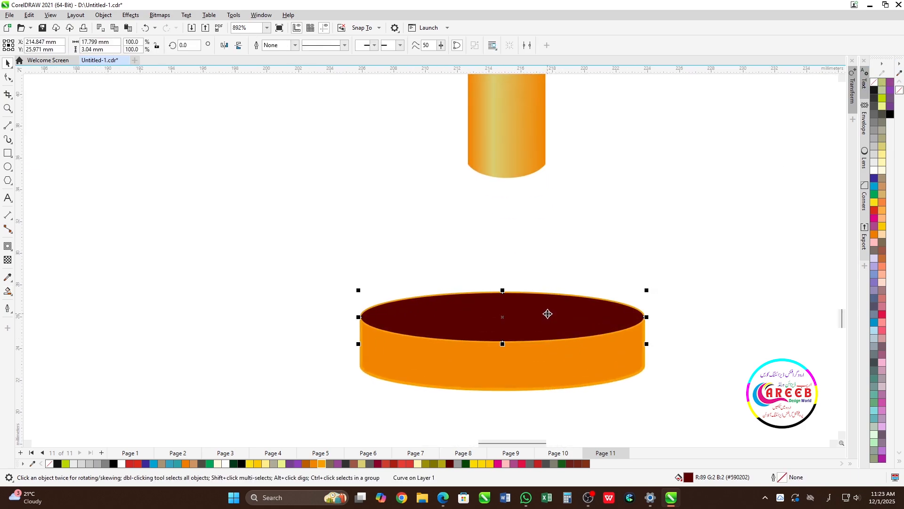
Step: Copy the pole's golden gradient fill onto the ellipse on top of the base
left_click(511, 144)
left_click_drag(511, 143, 511, 308)
left_click(544, 339)
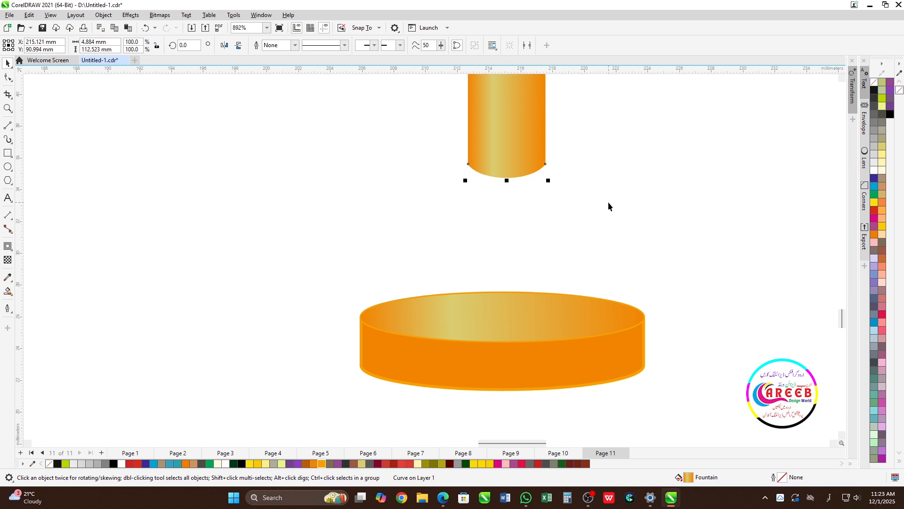
Step: Scale the gradient ellipse down slightly about its centre to about 17.2 by 2.9 mm, leaving a thin orange rim
scroll(612, 209, "down", 2)
left_click(554, 262)
scroll(556, 264, "up", 3)
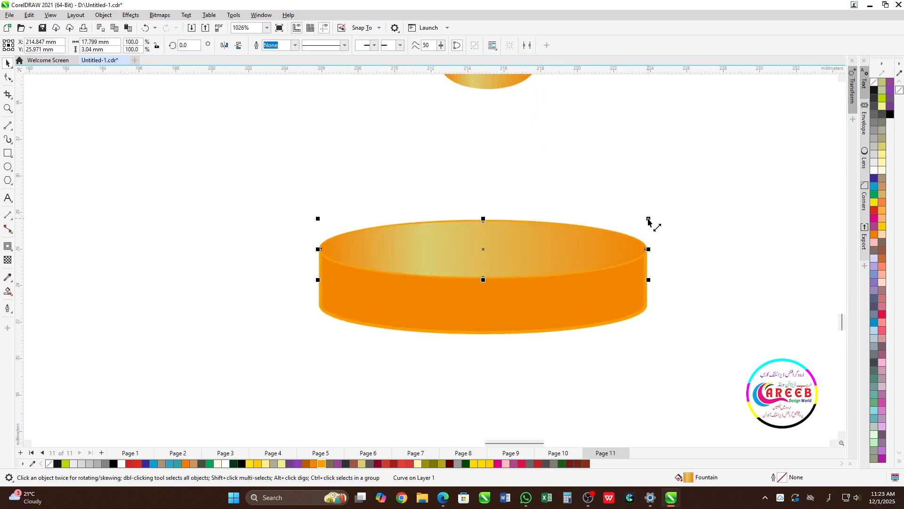
left_click_drag(648, 219, 643, 220)
scroll(581, 239, "down", 1)
left_click(679, 211)
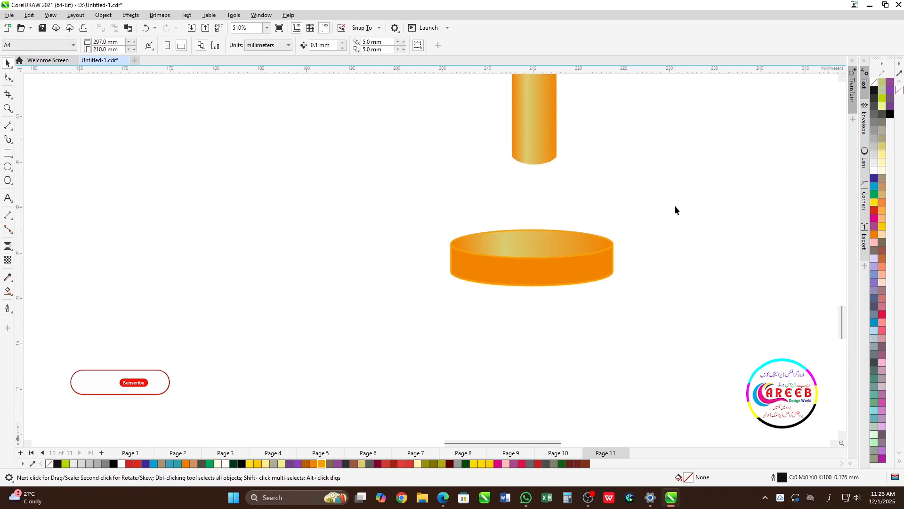
Step: Move all pieces of the base up to the pole's lower end and send them to the back
left_click(544, 278)
left_click(588, 204)
left_click(549, 243)
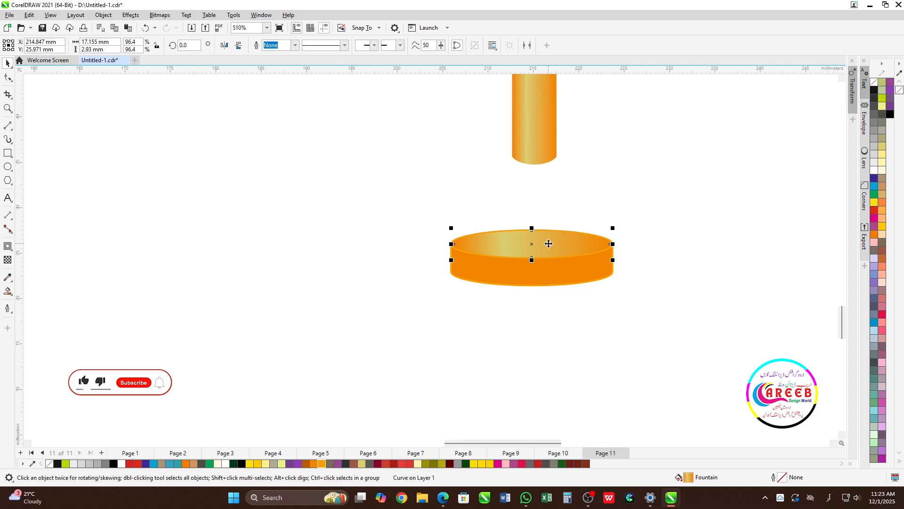
left_click_drag(650, 212, 366, 324)
left_click_drag(564, 257, 557, 180)
key("shift+Page_Down")
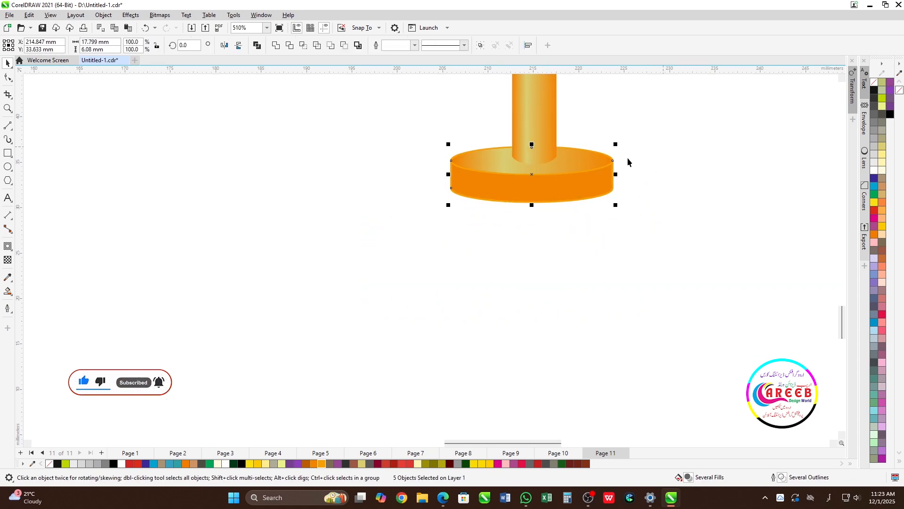
Step: Convert the curved bottom edge of the pole to a straight line with the Shape tool
left_click(646, 156)
left_click(546, 157)
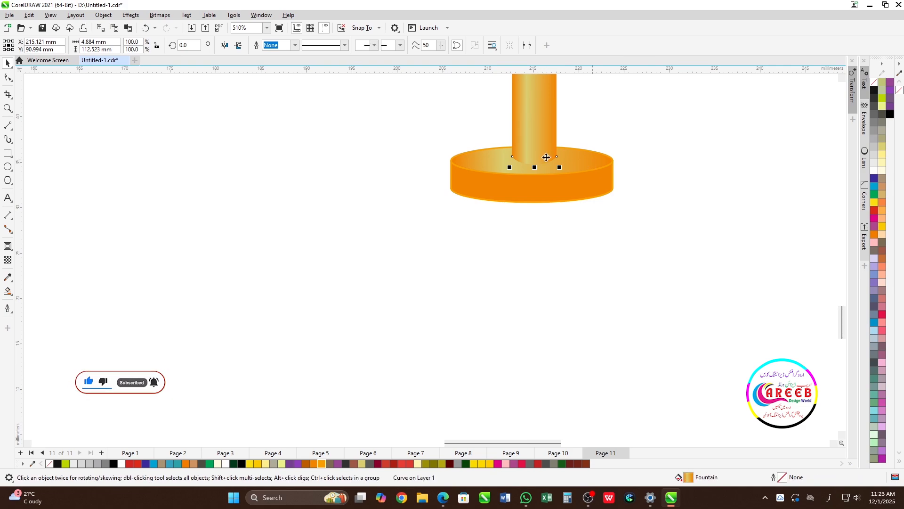
key("F10")
left_click(535, 165)
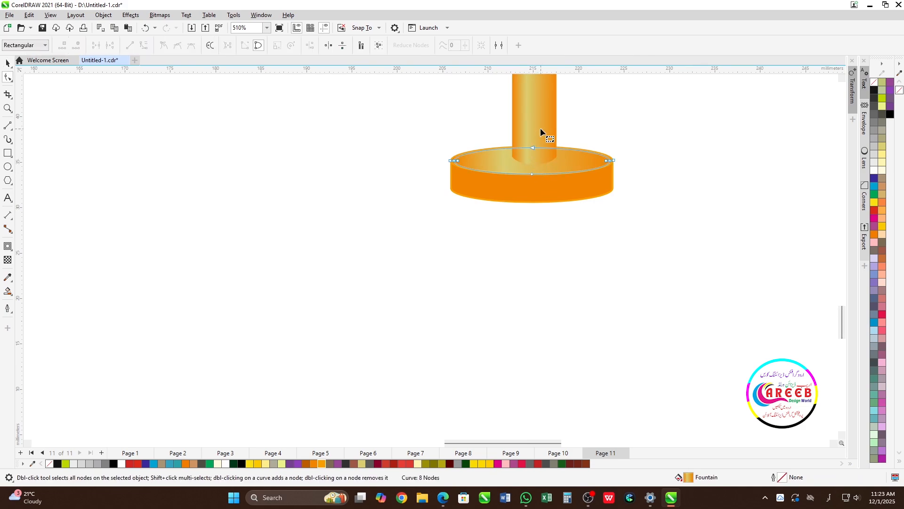
left_click(535, 163)
left_click(130, 45)
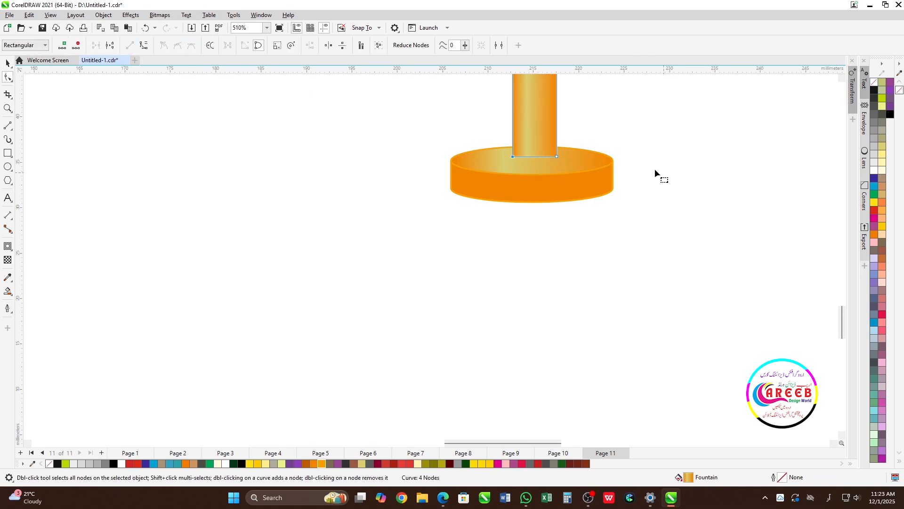
Step: Change the base's top ellipse to an elliptical fountain fill and set its centre colour node to khaki
key("space")
left_click(563, 164)
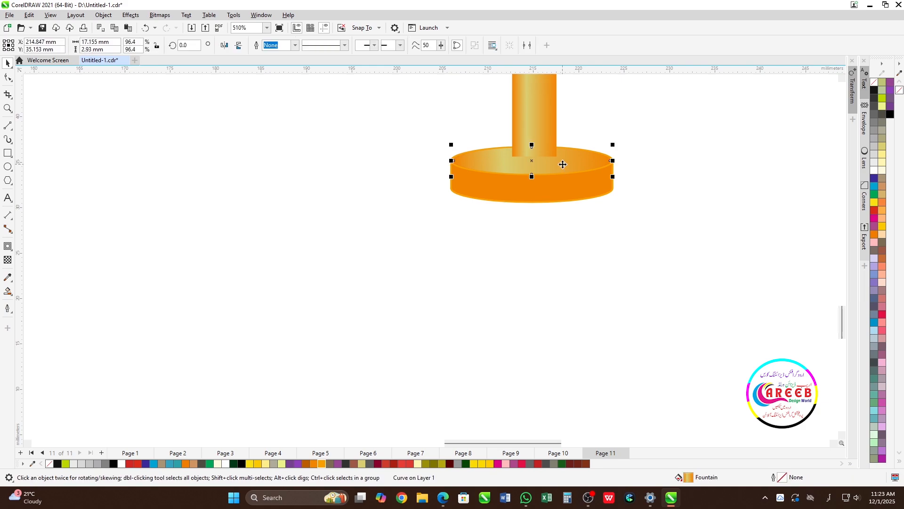
key("g")
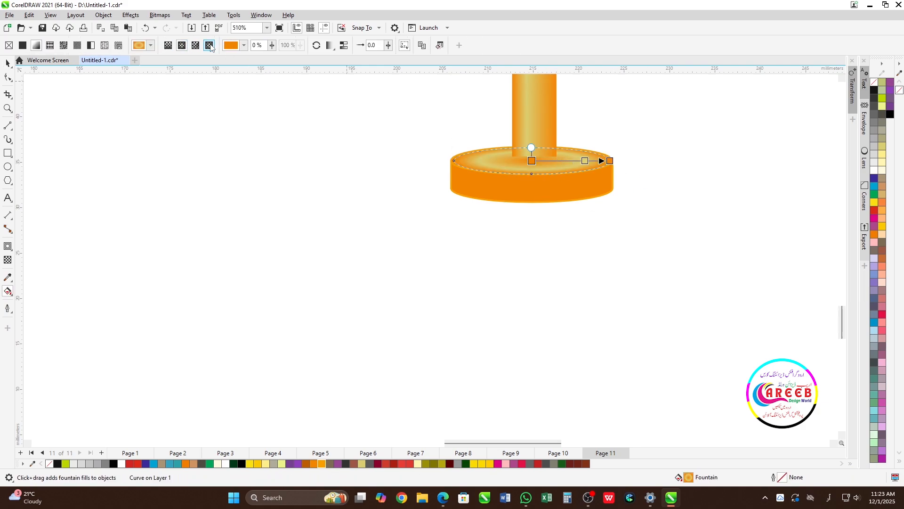
left_click(197, 47)
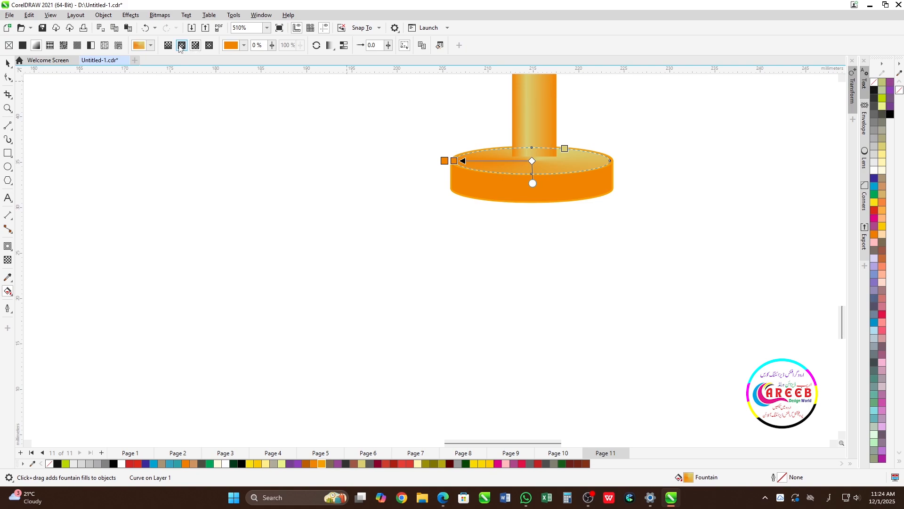
left_click(179, 47)
left_click(532, 160)
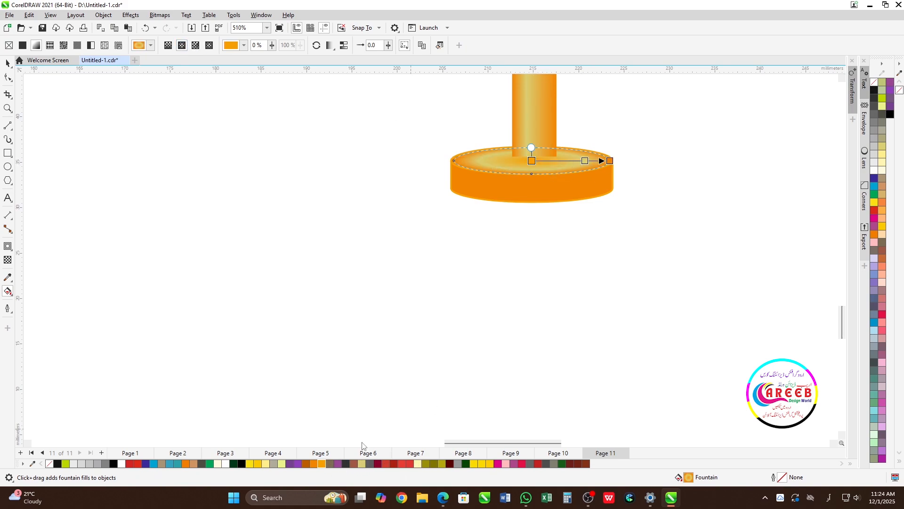
left_click(361, 463)
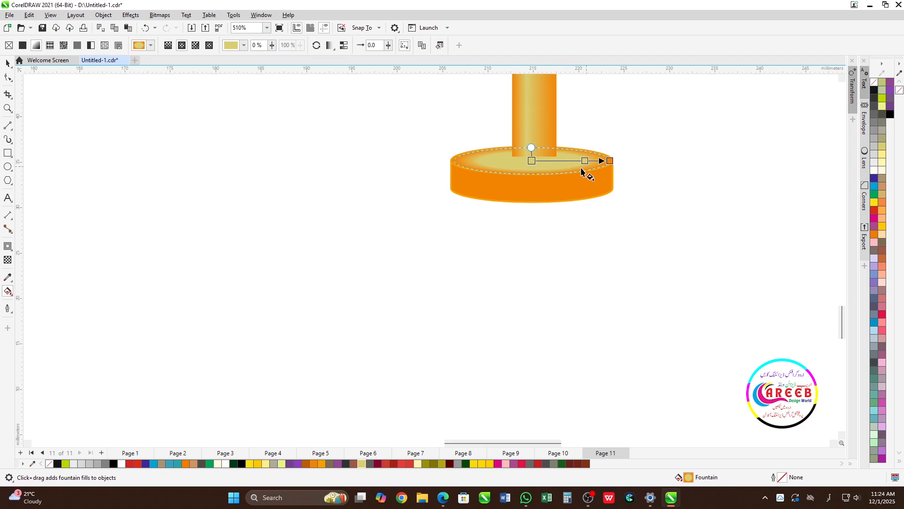
Step: Shift the intermediate khaki colour node of the base ellipse's elliptical fill slightly towards the centre, to the 35% position
mouse_move(586, 160)
left_mouse_down()
mouse_move(570, 160)
mouse_move(583, 160)
left_mouse_up()
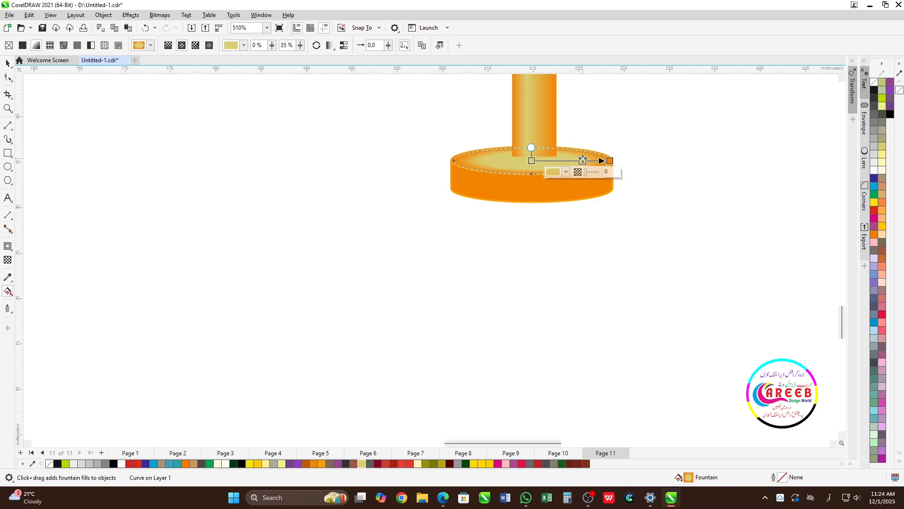
key("space")
left_click(623, 230)
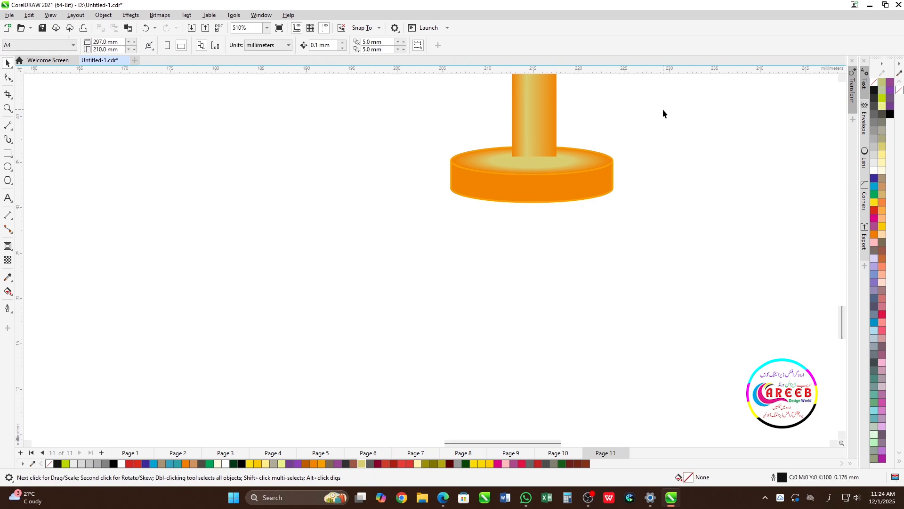
scroll(518, 207, "down", 5)
scroll(536, 201, "up", 3)
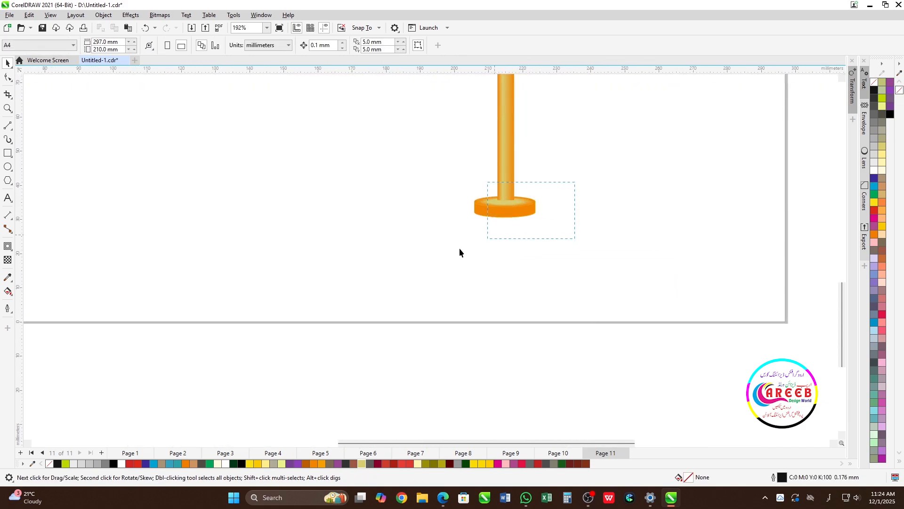
Step: Select all pieces of the base and nudge them up until the pole's lower end sits within the top ellipse
left_click_drag(459, 248, 401, 252)
key("Up")
key("Up")
key("Up")
key("Up")
key("Up")
key("Up")
key("Up")
key("Up")
key("Up")
key("Up")
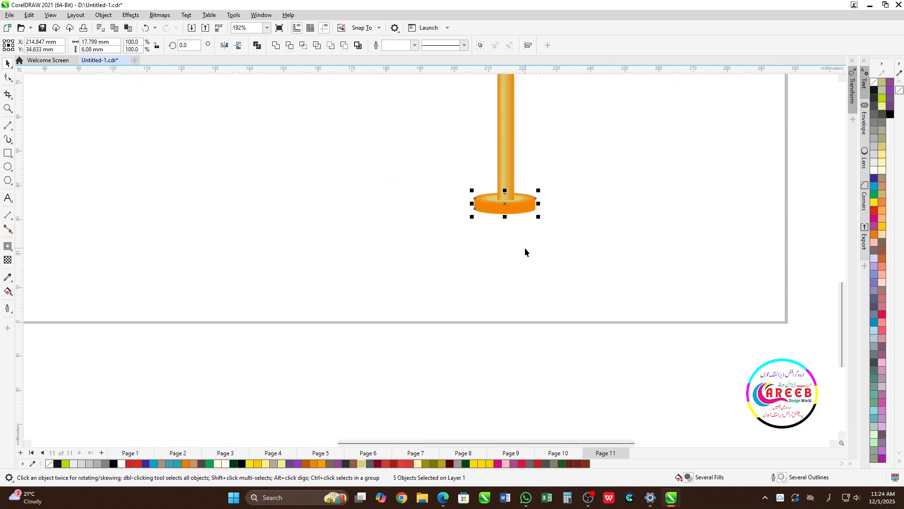
key("Down")
key("Down")
key("Down")
key("Down")
key("Up")
key("Up")
left_click(554, 244)
Step: Enlarge the whole base about its centre to about 25.8 by 8.8 mm and nudge it down 0.5 mm
scroll(565, 200, "down", 3)
left_click_drag(567, 192, 485, 223)
scroll(538, 212, "up", 2)
scroll(538, 208, "up", 2)
left_click_drag(555, 230, 569, 226)
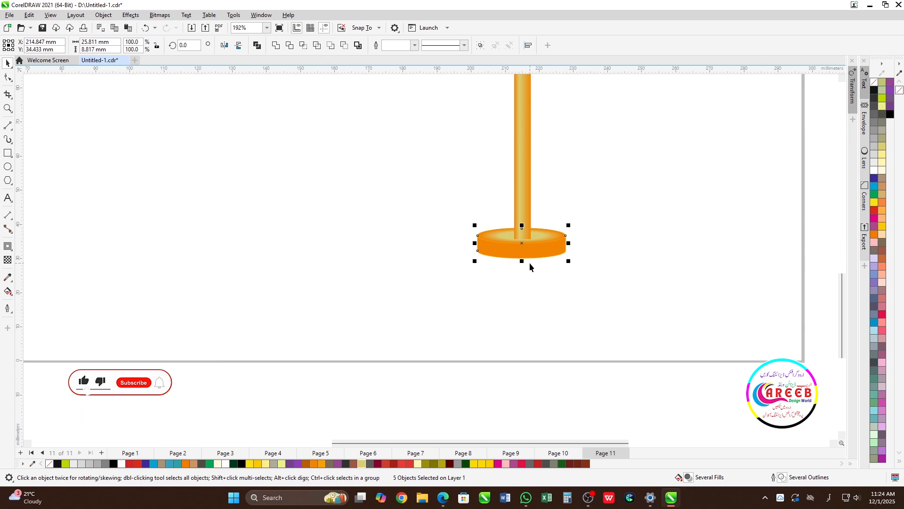
key("Down")
key("Down")
key("Down")
key("Down")
key("Down")
scroll(529, 263, "down", 5)
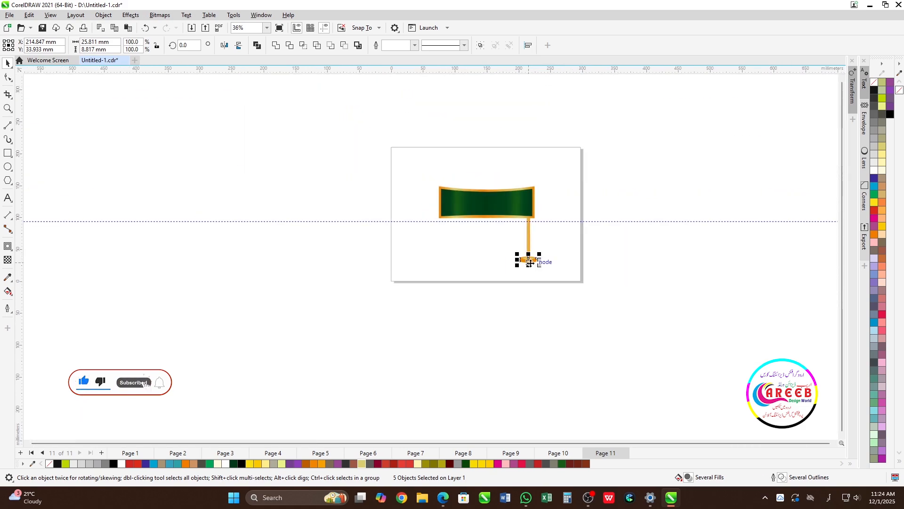
Step: Stretch the pole upwards to about 115.7 mm long so its upper end projects above the banner frame
left_click(528, 243)
scroll(526, 188, "up", 3)
scroll(525, 189, "up", 1)
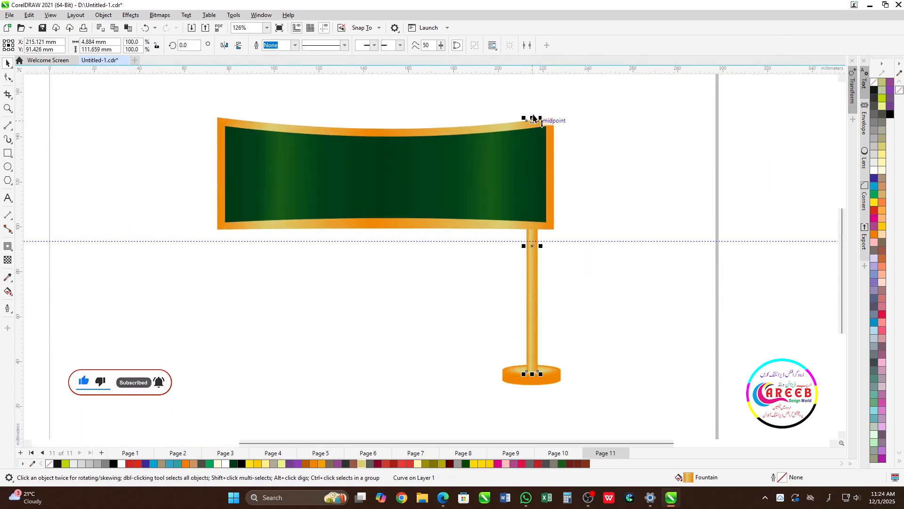
left_click(559, 112)
scroll(511, 372, "up", 3)
left_click(527, 374)
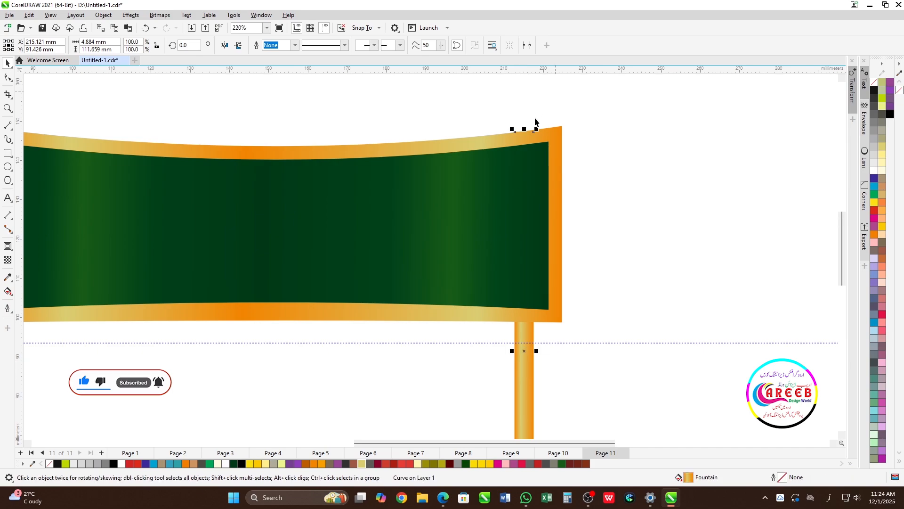
left_click_drag(524, 127, 527, 111)
scroll(531, 98, "down", 1)
scroll(531, 96, "down", 2)
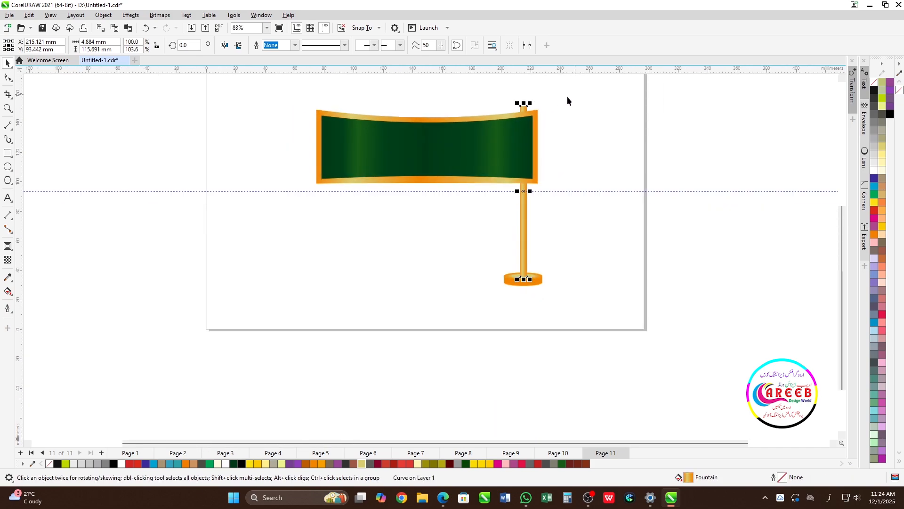
Step: Draw a rectangle about 7.9 by 3.7 mm over the pole's upper end and centre it horizontally on the pole
scroll(513, 212, "up", 3)
scroll(533, 210, "up", 7)
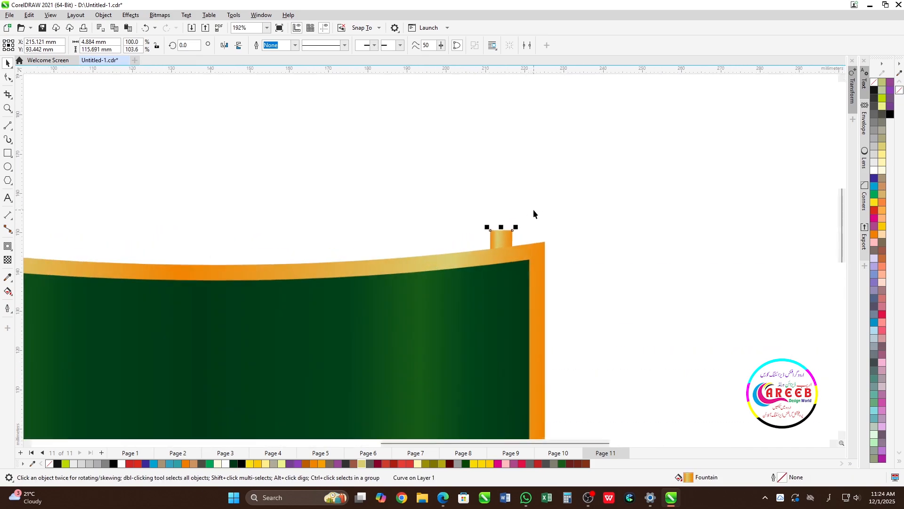
key("Escape")
left_click(7, 153)
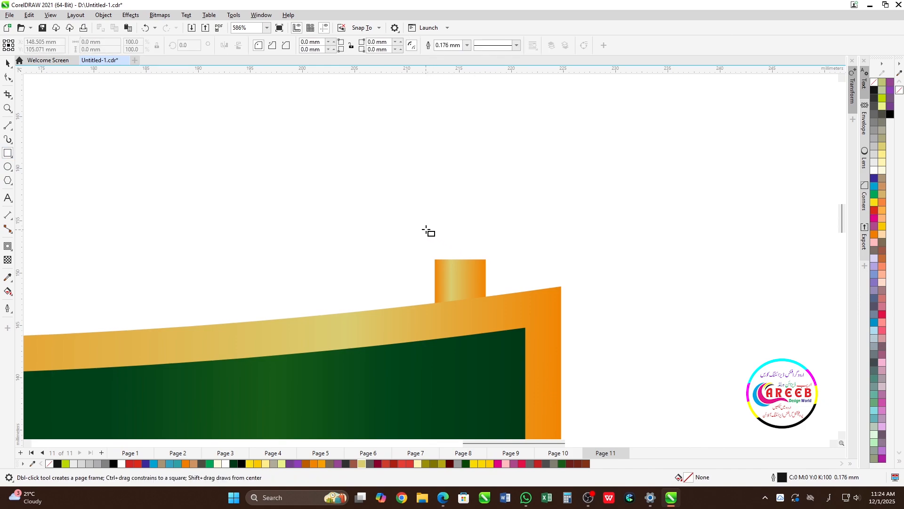
left_click_drag(418, 229, 501, 267)
key("space")
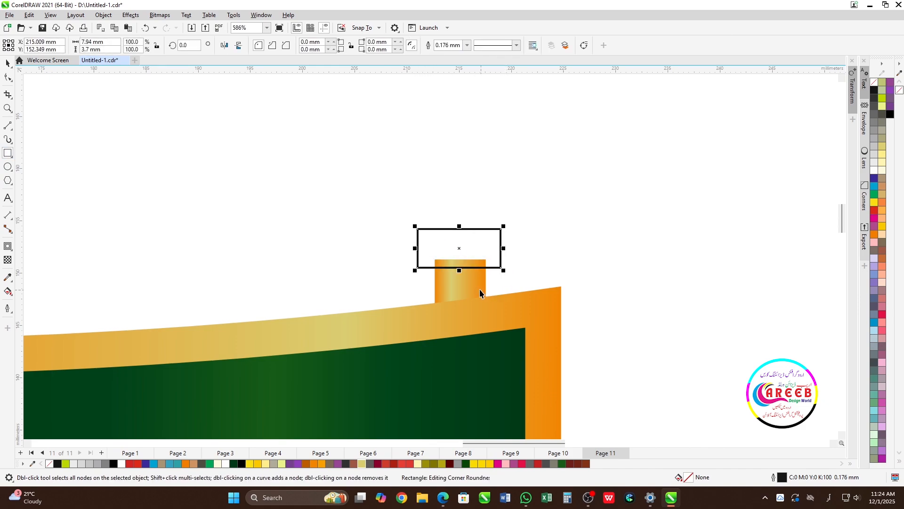
left_click(475, 283, "shift")
key("c")
left_click(533, 206)
Step: Round only the two top corners of the rectangle to a 1.85 mm radius
left_click(480, 238)
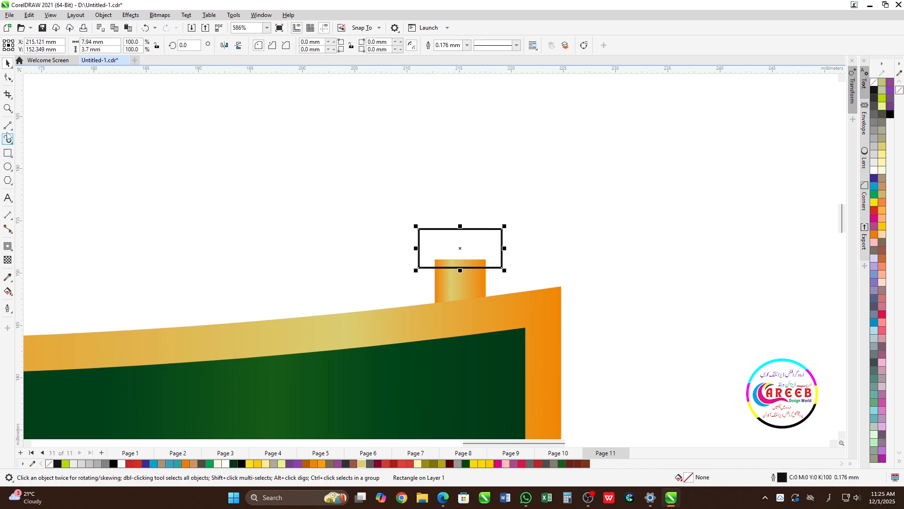
left_click(8, 78)
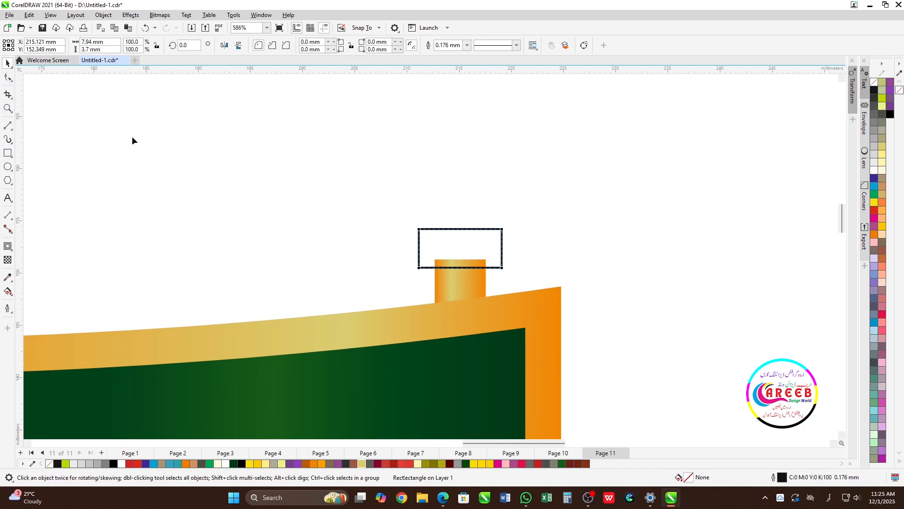
left_click(420, 230)
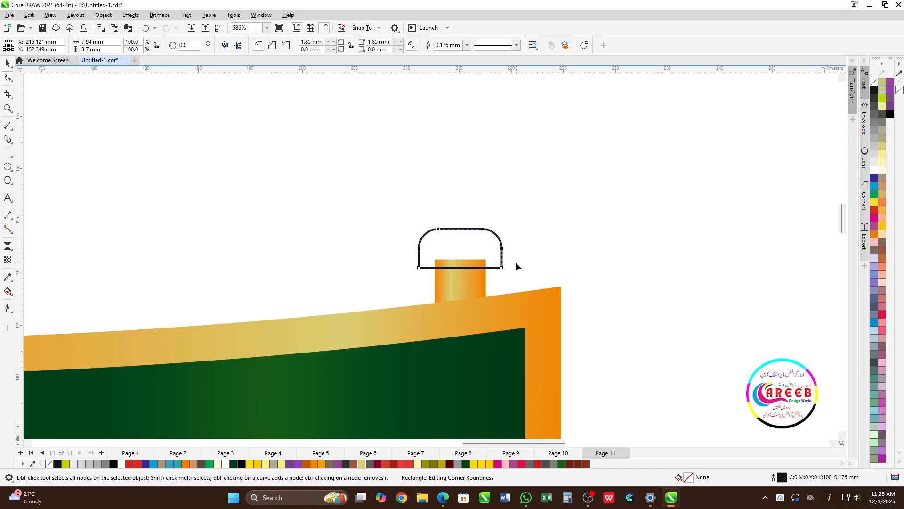
key("space")
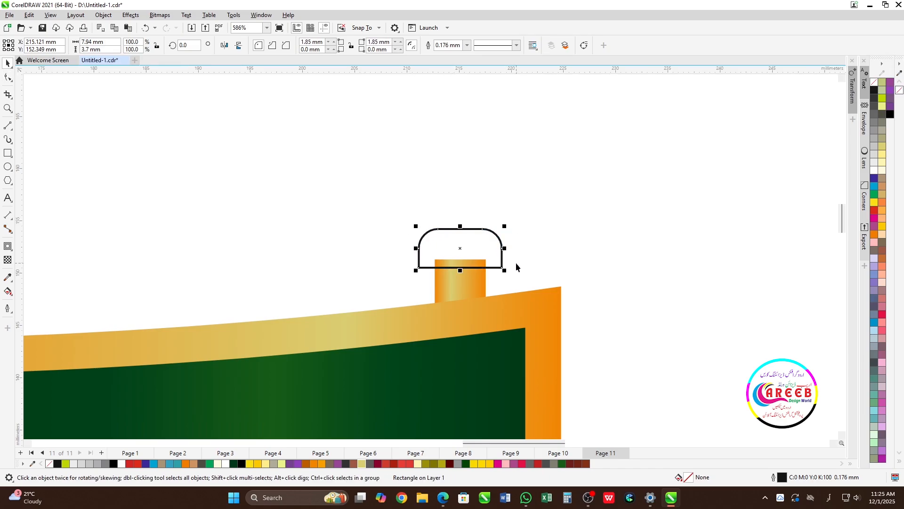
left_click(534, 205)
Step: Draw a square of about 3.9 mm in the empty area above the banner and rotate it 45 degrees
left_click(8, 153)
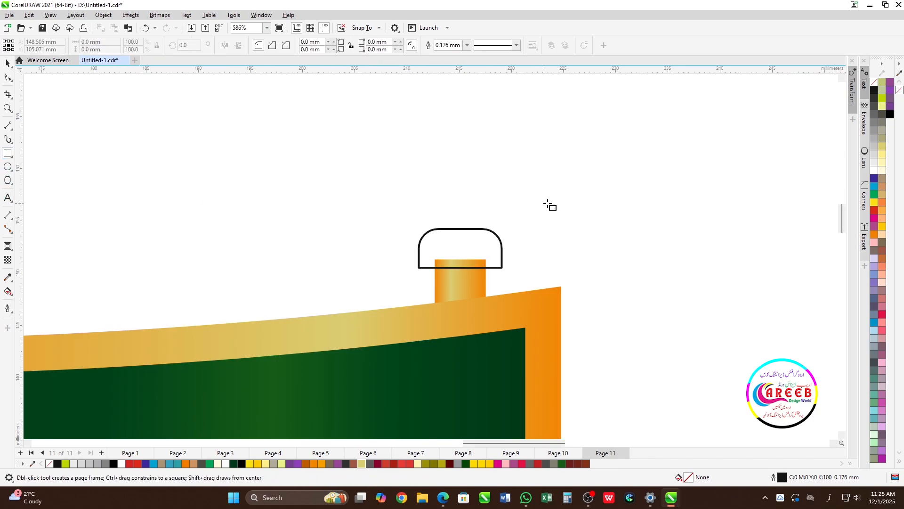
left_click_drag(376, 141, 417, 183)
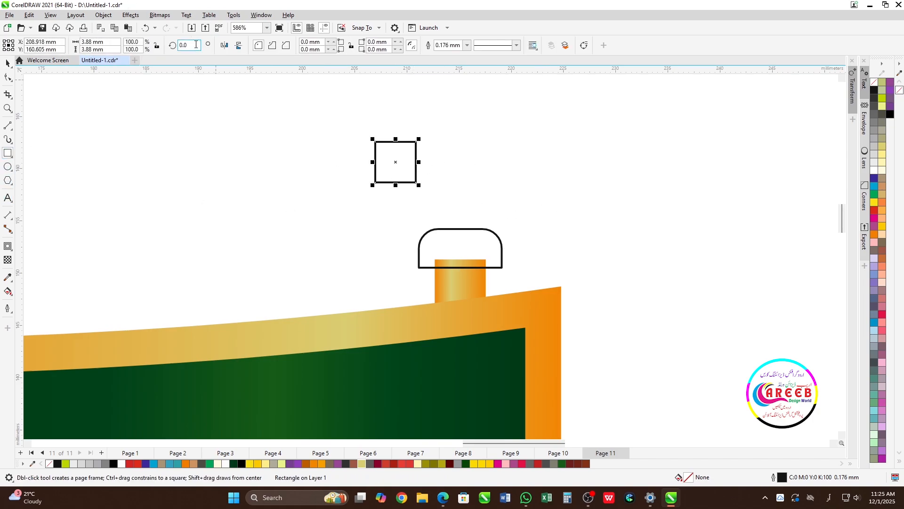
type("45")
key("Return")
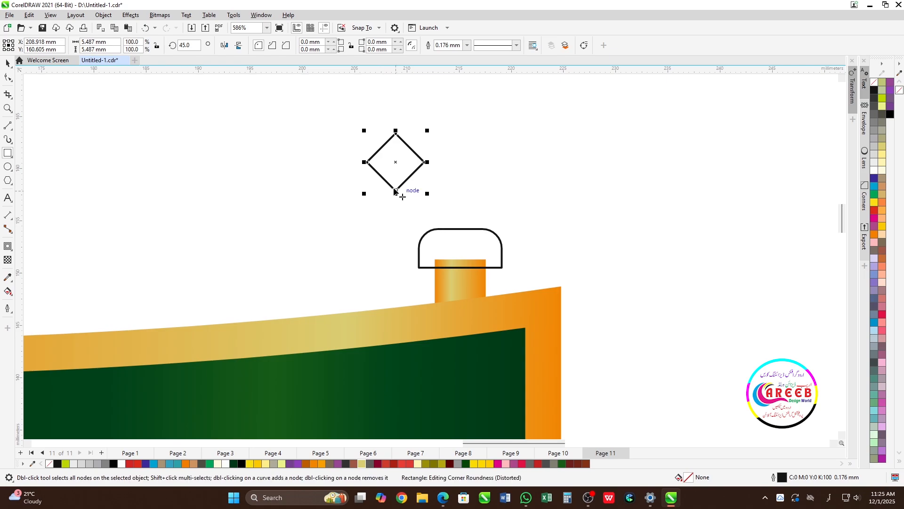
Step: Convert the rotated square to curves and delete its lowest node to leave an upward-pointing triangle
key("ctrl+q")
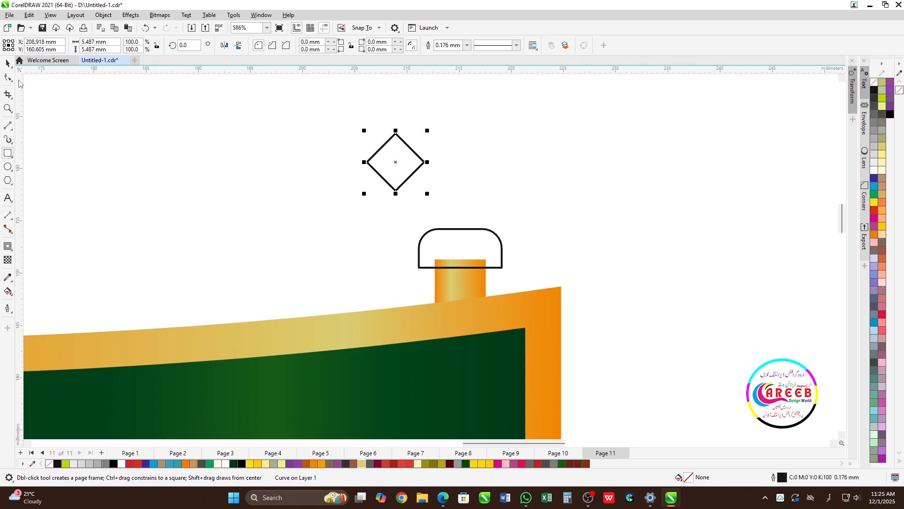
key("F10")
key("space")
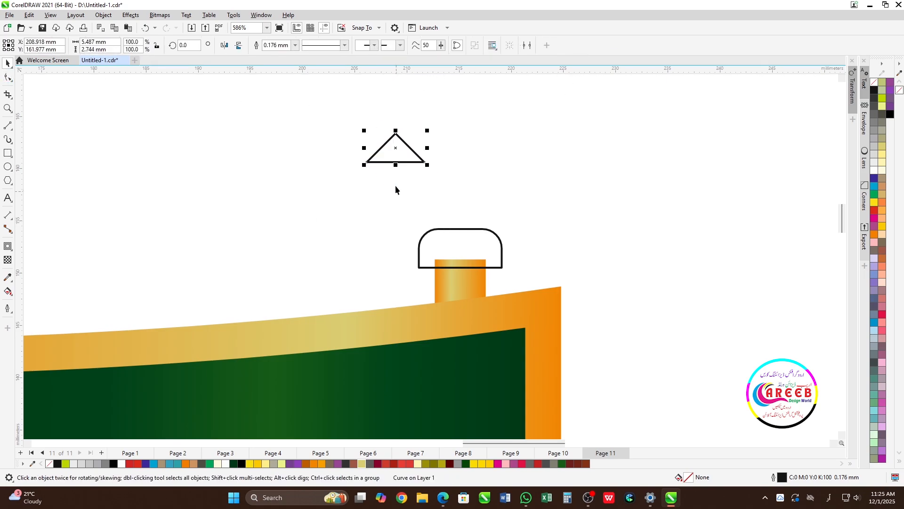
Step: Place the triangle on the rounded rectangle's top edge with a slight overlap and align their centres horizontally
left_click_drag(398, 155, 462, 227)
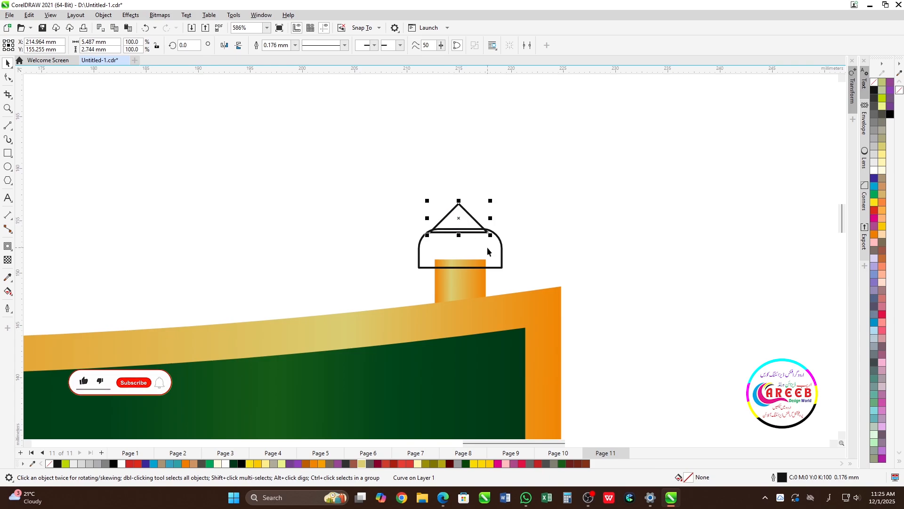
left_click(488, 247, "shift")
key("c")
left_click(539, 189)
left_click(471, 217)
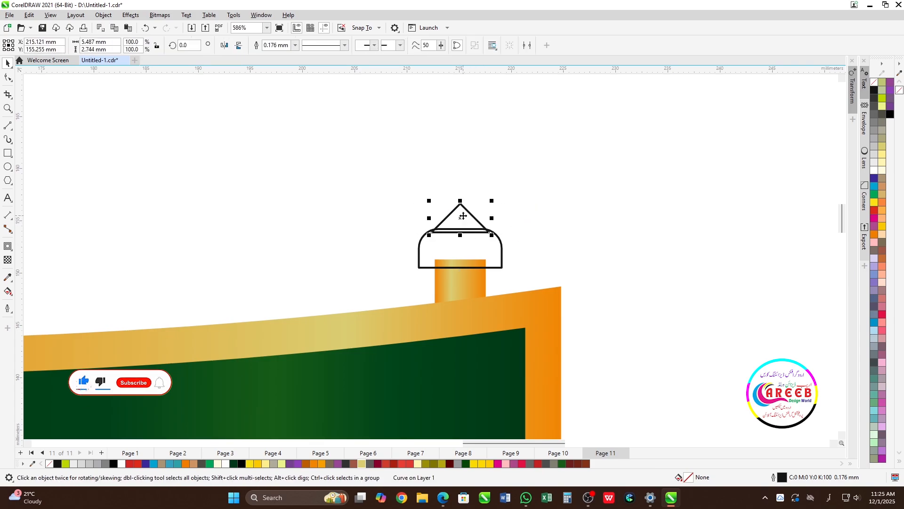
scroll(469, 216, "up", 2)
key("Up")
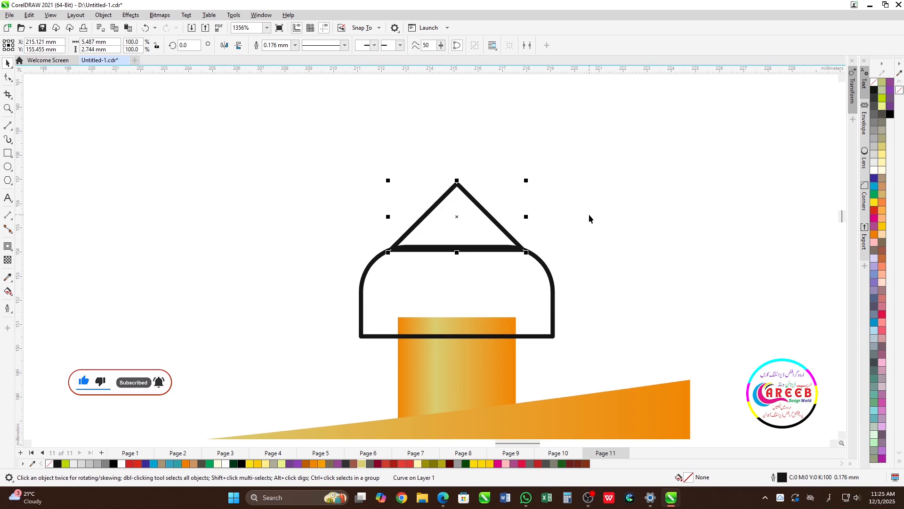
key("Down")
left_click(529, 285, "shift")
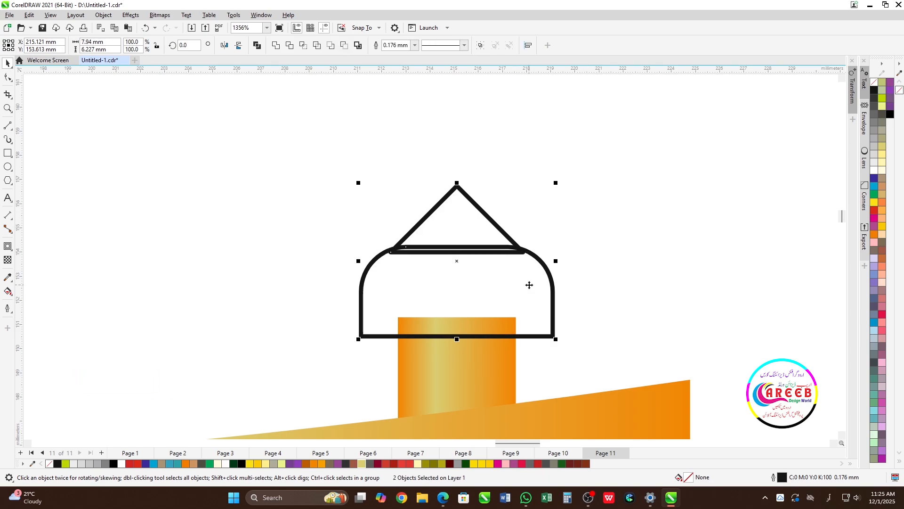
Step: Convert the triangle's right side to a curve and bend it into an S-shape with the Shape tool
left_click(483, 211)
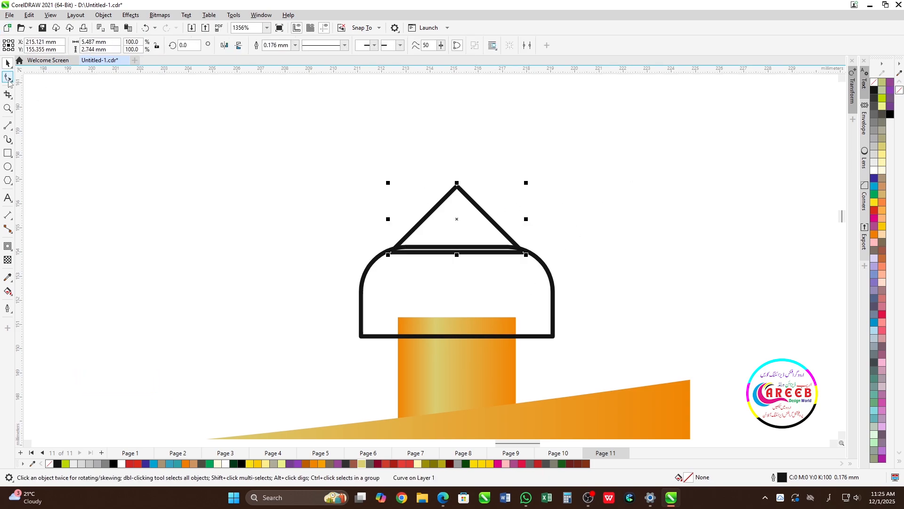
left_click(8, 79)
left_click(482, 211)
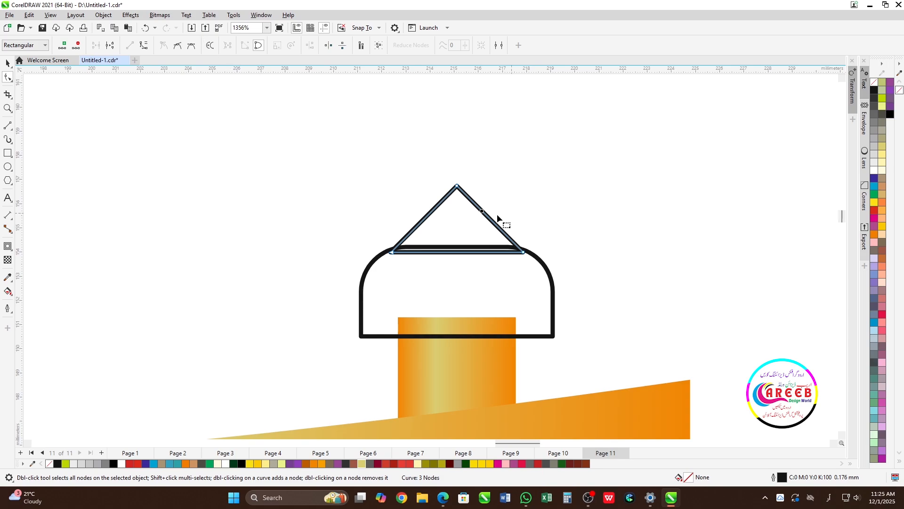
left_click(144, 46)
left_click_drag(479, 208, 519, 218)
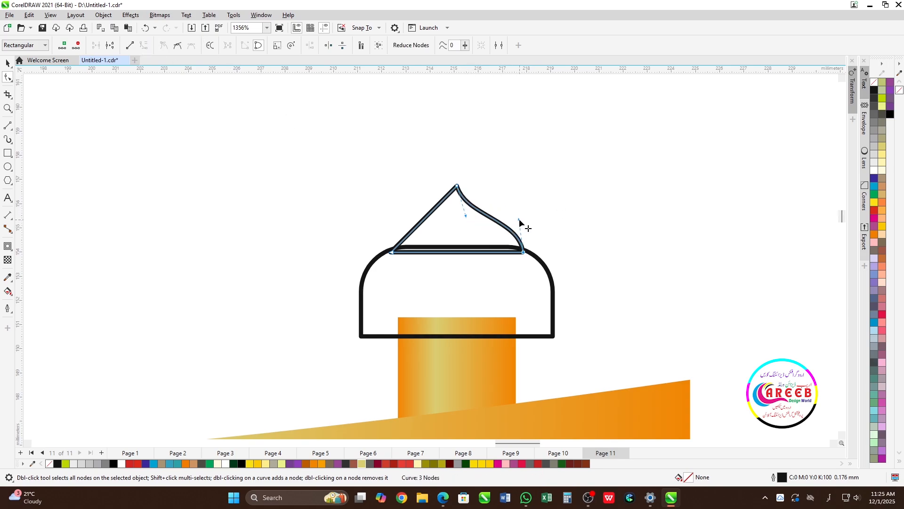
Step: Convert the triangle's left side to a curve and bend it to mirror the right side, fine-tuning the handles for symmetry
left_click(427, 217)
left_click(144, 45)
left_click_drag(436, 210, 394, 218)
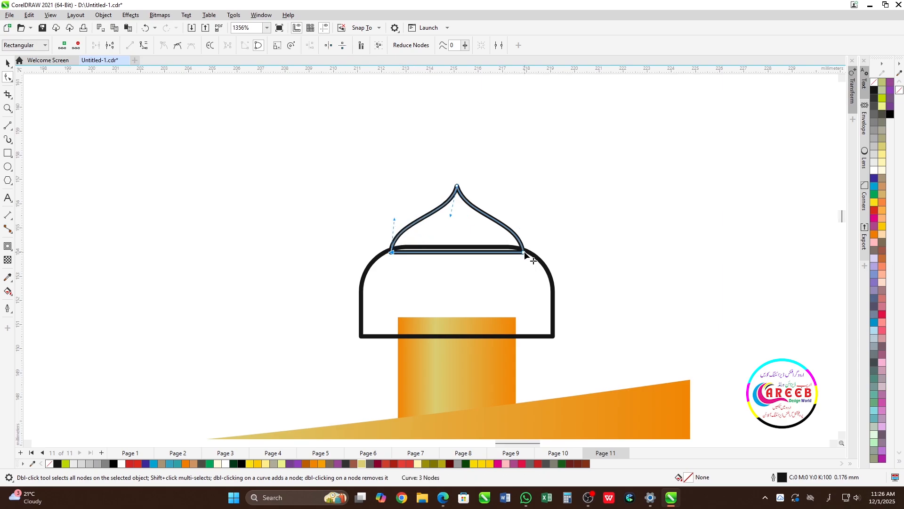
left_click_drag(519, 217, 523, 219)
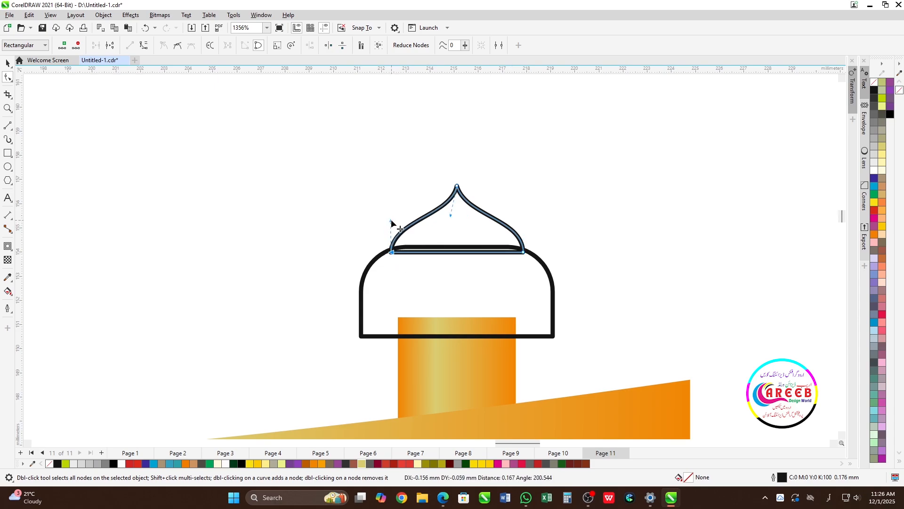
Step: Fill the dome tip and the rounded rectangle with blue (C100 M100 Y0 K0) and weld them into one shape
key("space")
left_click(544, 287, "shift")
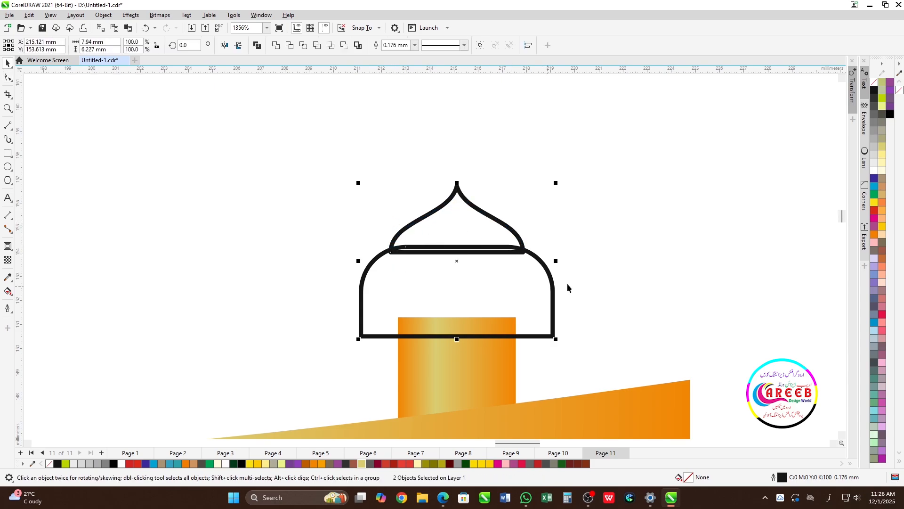
left_click(875, 179)
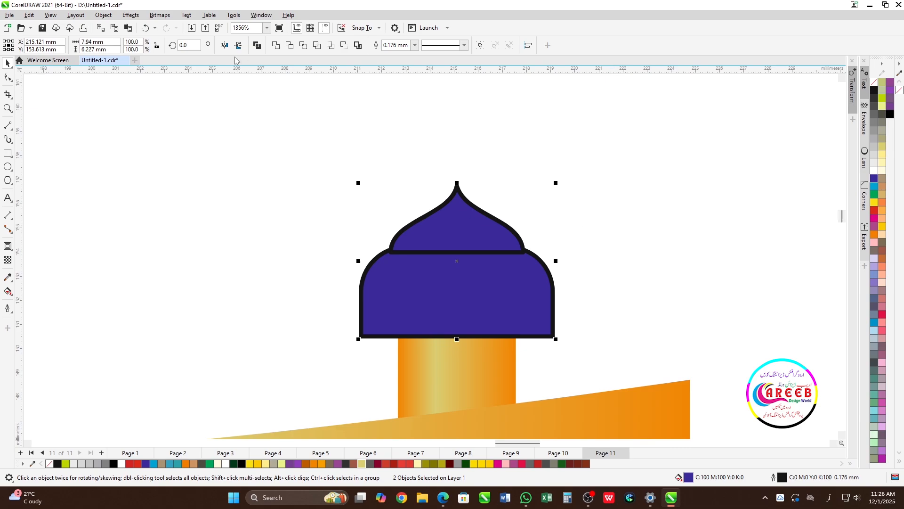
left_click(276, 46)
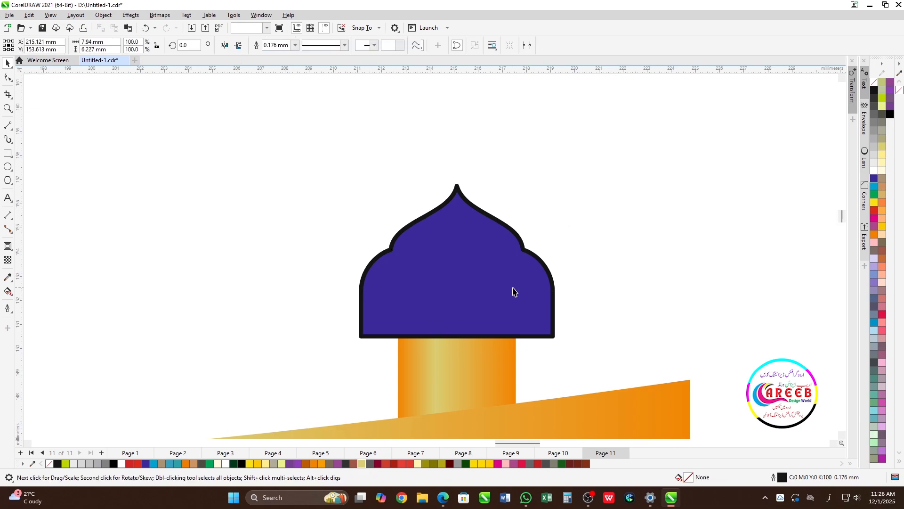
Step: Place a copy of the welded blue dome shape in the empty area to the right of the original
scroll(446, 346, "down", 1)
left_click(478, 356)
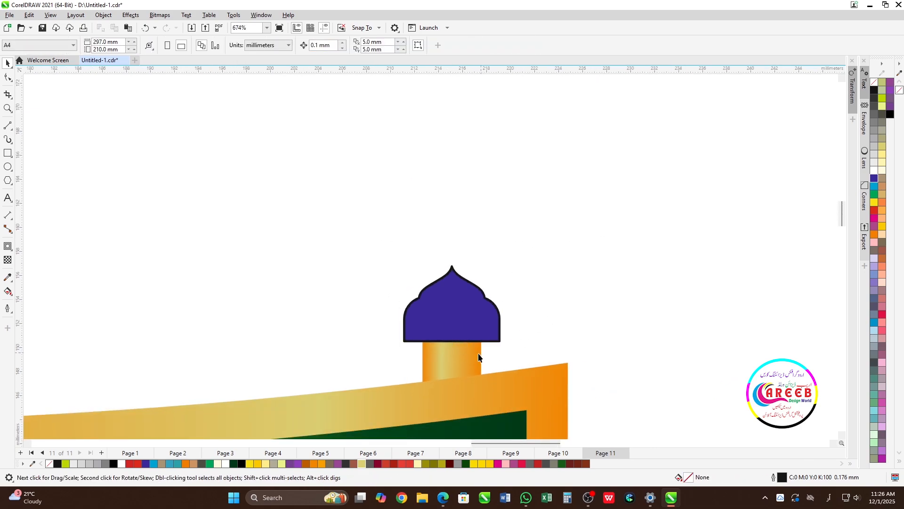
left_click(475, 307)
left_click_drag(465, 309, 676, 262)
right_click(676, 261)
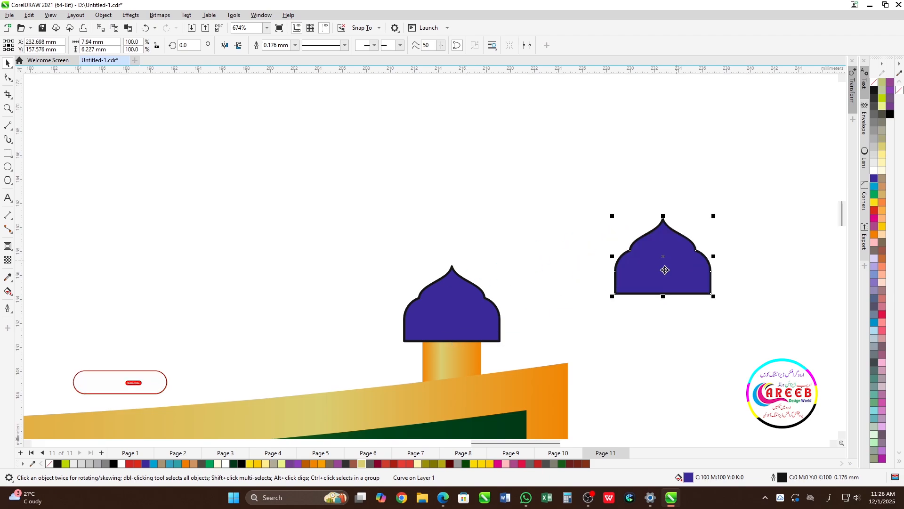
Step: Try to weld the golden pole and the blue dome cap into one shape
left_click(460, 358)
left_click(473, 302, "shift")
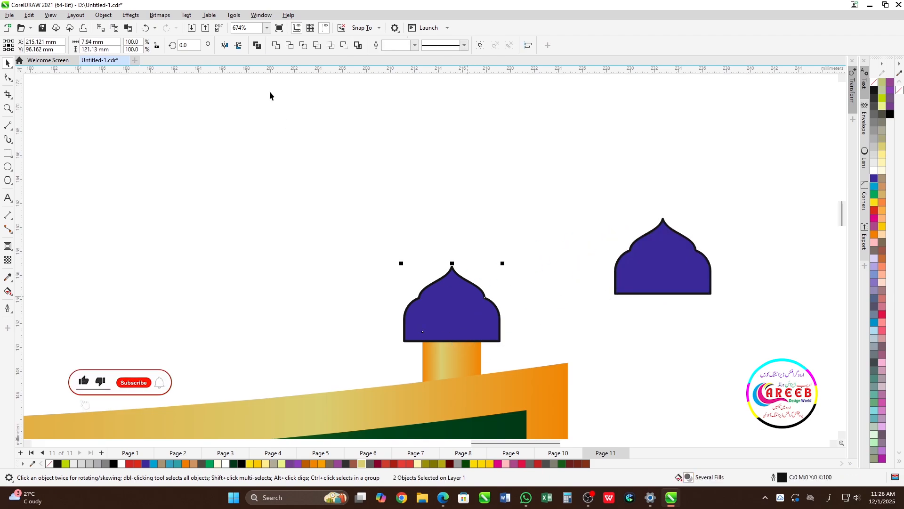
left_click(283, 50)
key("ctrl+z")
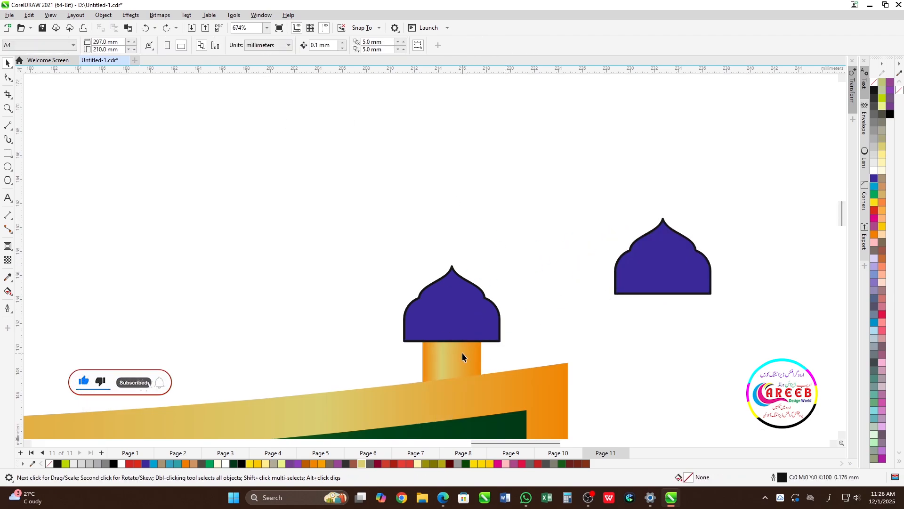
Step: Copy the pole's golden gradient fill onto the dome cap and remove the cap's outline
left_click_drag(462, 352, 459, 319)
left_click(489, 345)
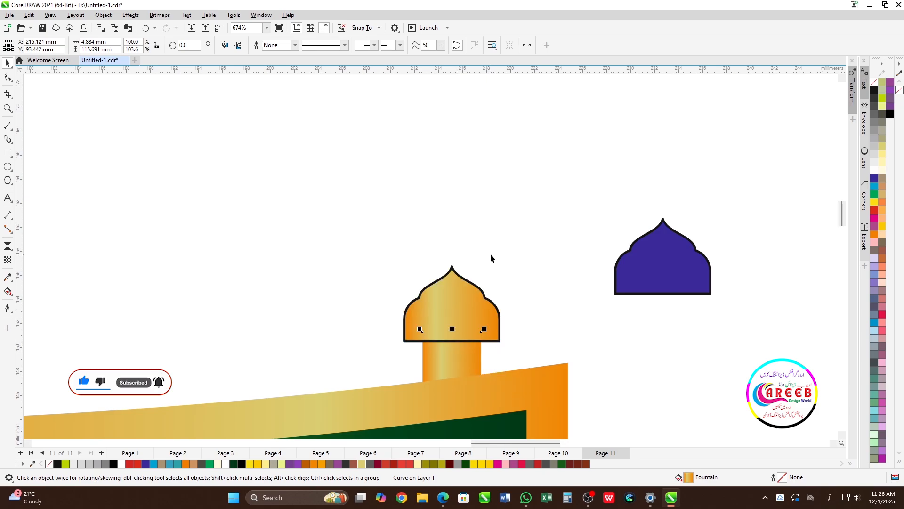
left_click(471, 309)
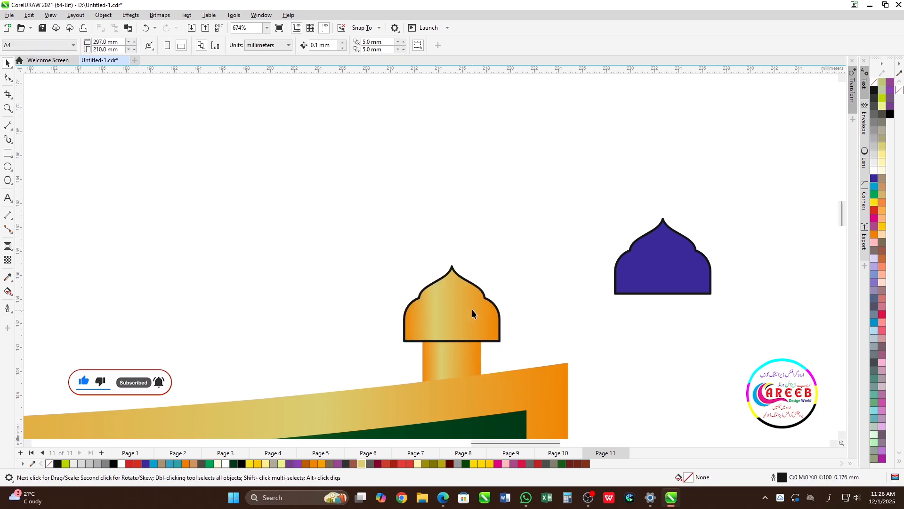
right_click(875, 83)
Step: Centre the light gold stop of the dome cap's gradient at 50%
scroll(504, 269, "up", 1)
key("g")
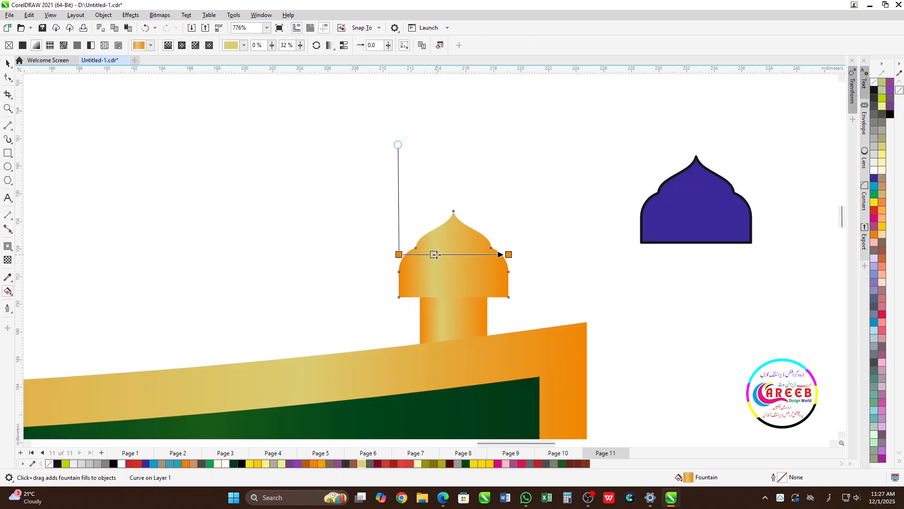
double_click(453, 254)
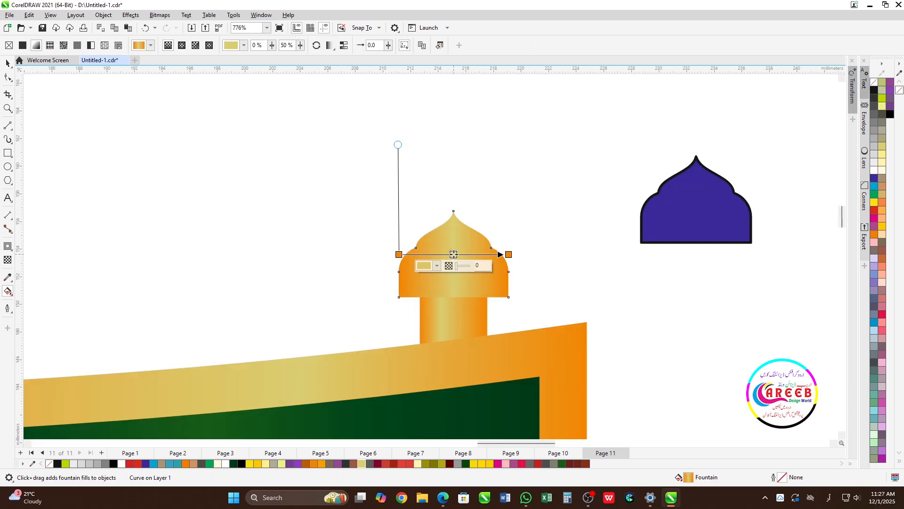
Step: Redraw the pole's gradient across its width and set its light gold stop to about 56%, in line with the cap's highlight
left_click(465, 322)
left_click_drag(421, 322, 483, 319)
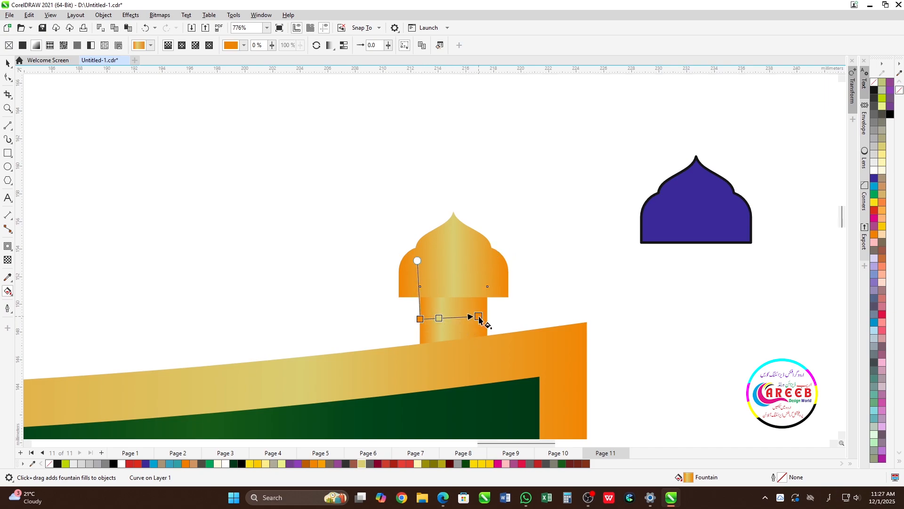
double_click(449, 317)
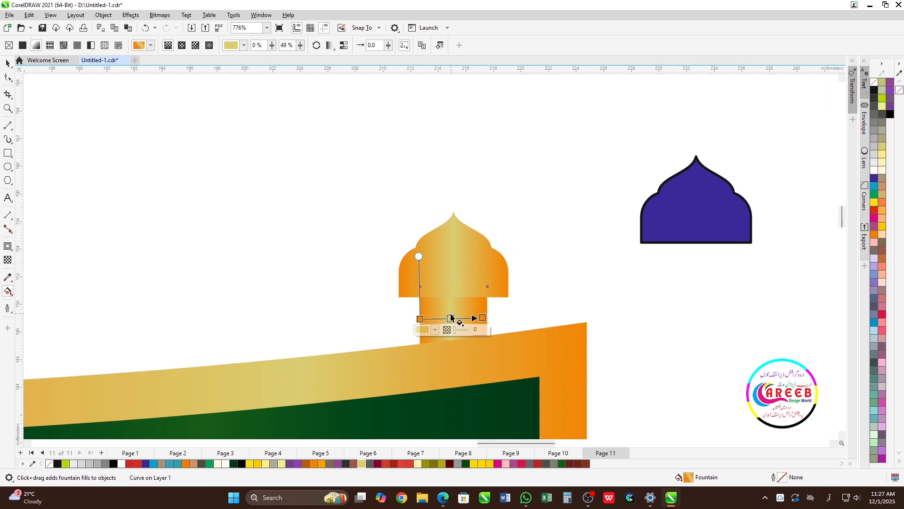
left_click_drag(451, 318, 454, 318)
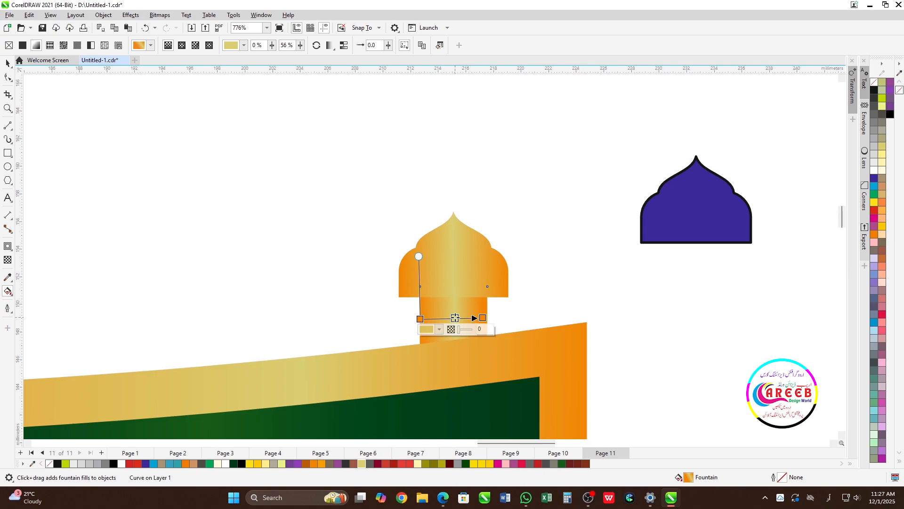
Step: Try to weld the golden dome cap and the pole into a single shape
scroll(479, 268, "down", 2)
key("space")
key("Escape")
left_click(469, 284)
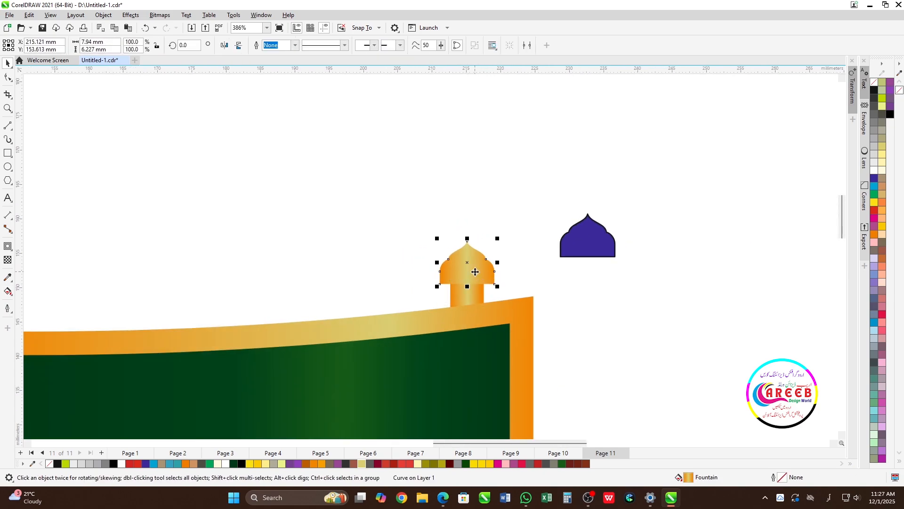
left_click(475, 293, "shift")
left_click(276, 46)
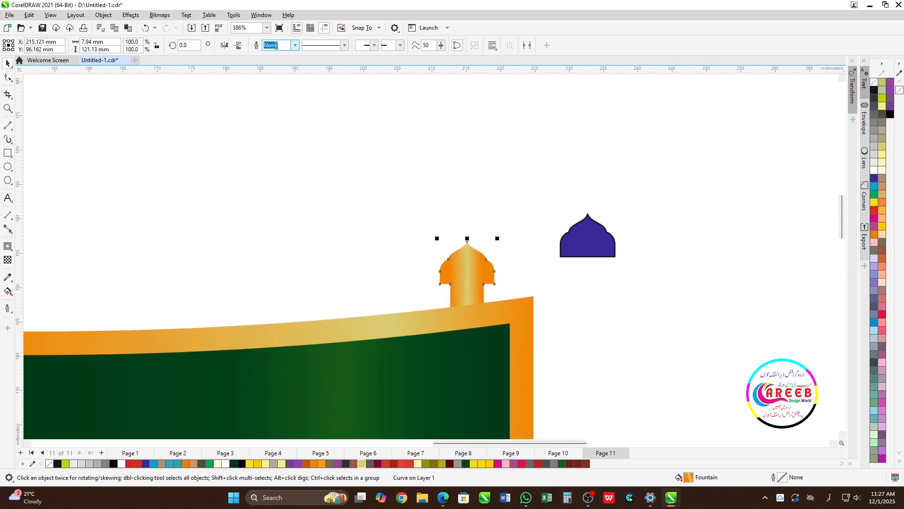
left_click(497, 181)
Step: Delete the leftover blue dome copy beside the pole
scroll(420, 208, "down", 6)
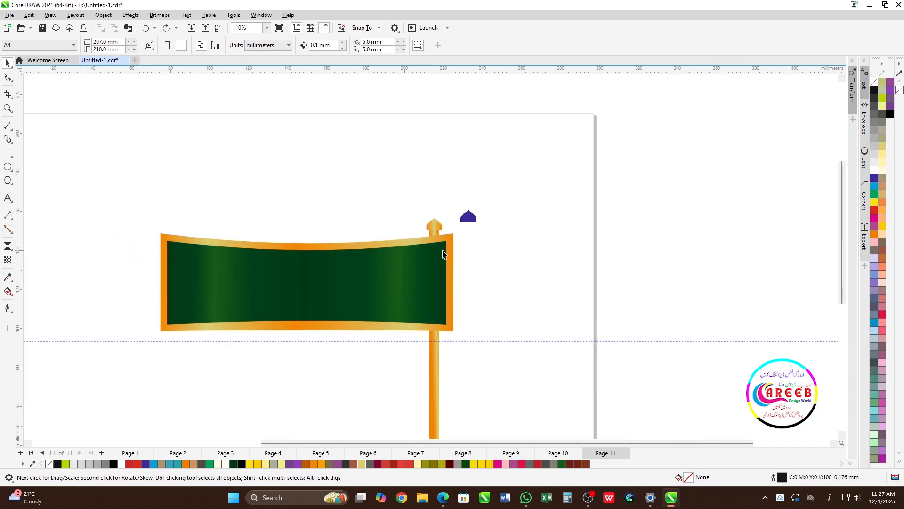
scroll(445, 250, "down", 1)
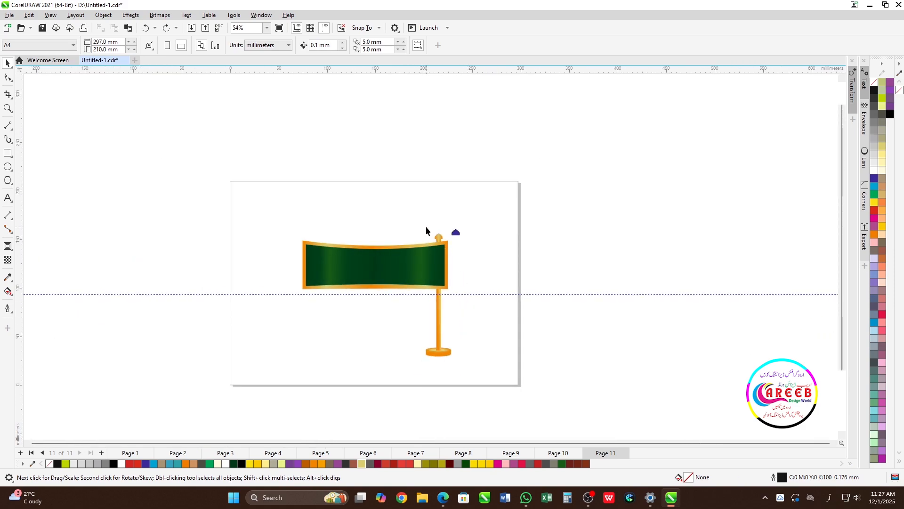
left_click_drag(443, 239, 473, 197)
left_click(456, 233)
key("Delete")
Step: Enlarge the golden dome cap to about 124% and nudge it slightly upward on the pole
scroll(438, 245, "up", 3)
scroll(457, 217, "up", 3)
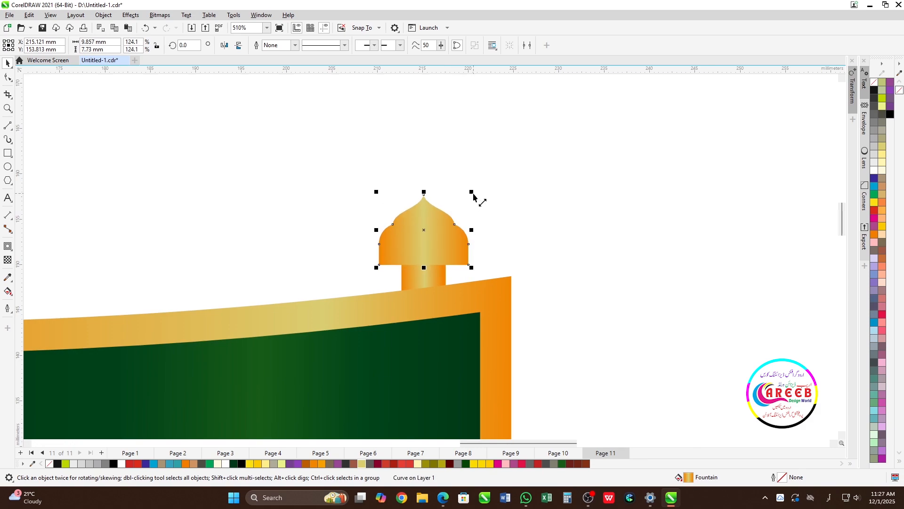
scroll(466, 198, "down", 5)
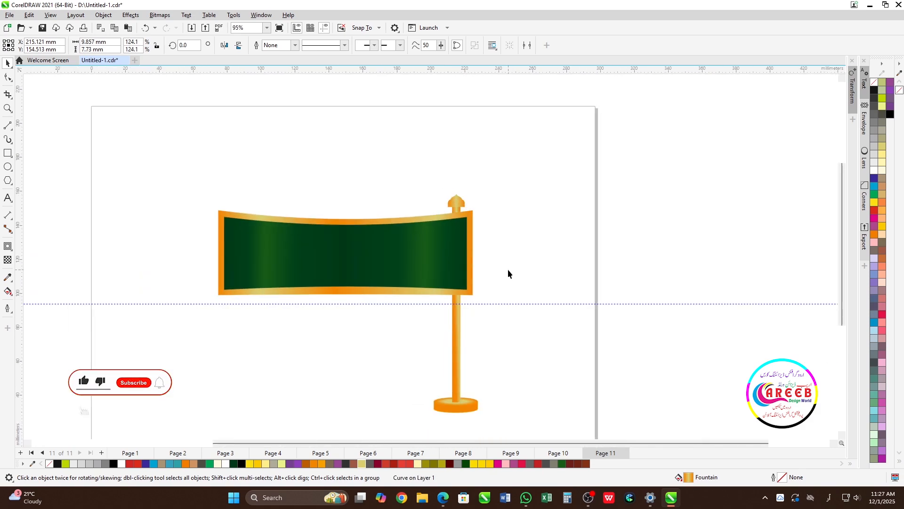
Step: Group the pole with its base and dome cap and send the group behind the banner
scroll(454, 311, "down", 1)
left_click_drag(426, 404, 510, 218)
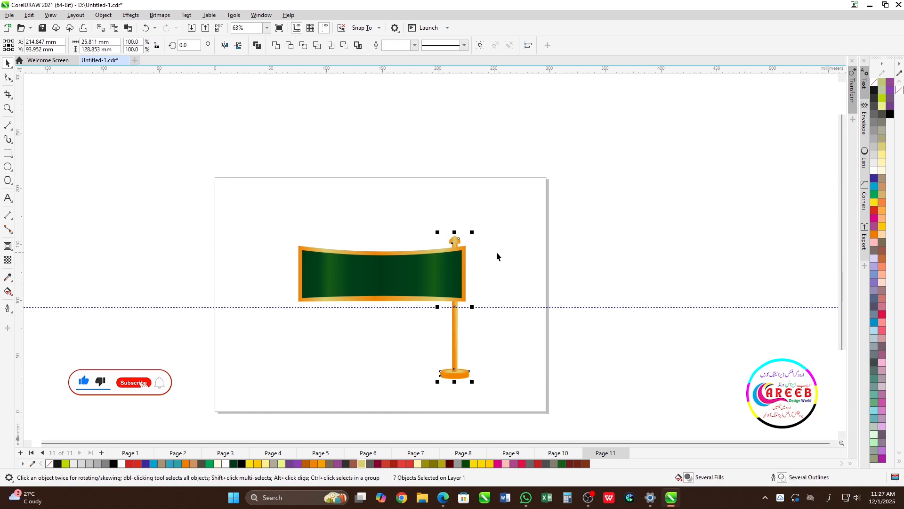
key("ctrl+g")
key("shift+Page_Down")
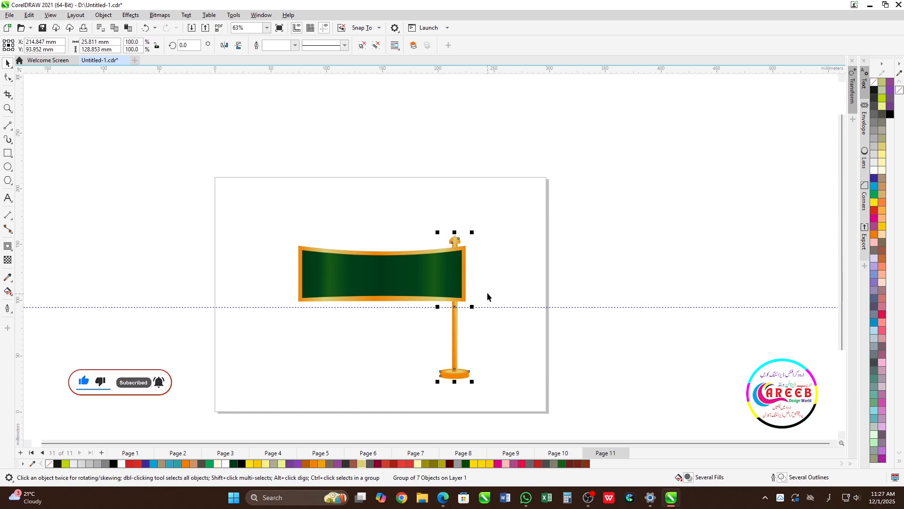
left_click(465, 250)
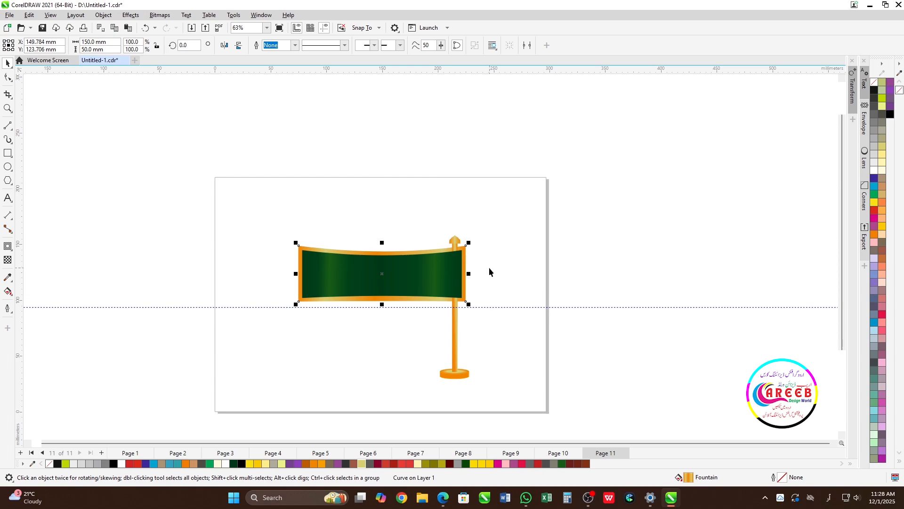
Step: Create a horizontally mirrored copy of the pole group directly to its left
left_click(459, 239)
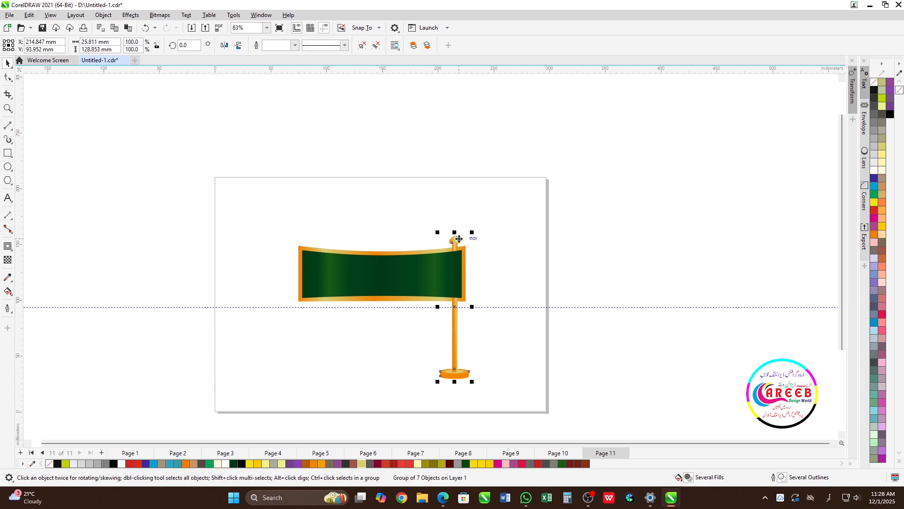
left_click_drag(472, 307, 440, 307)
right_click(440, 307)
key("Escape")
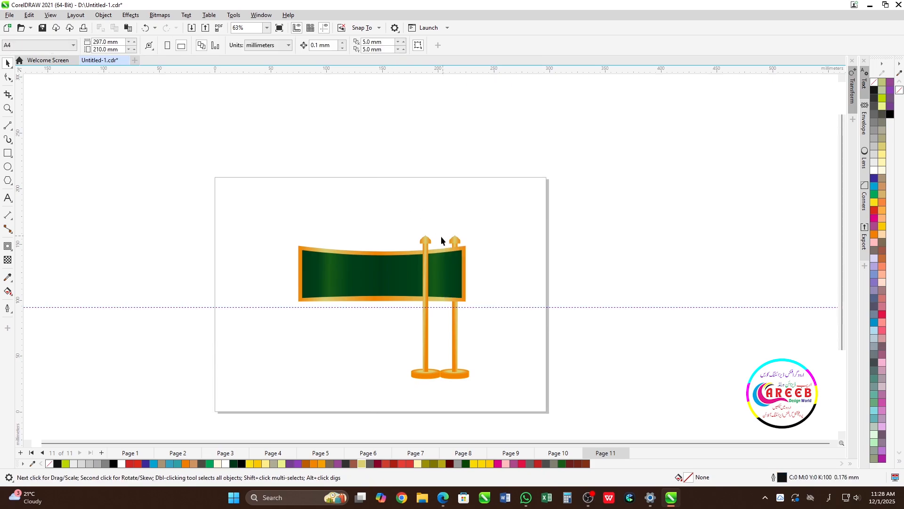
Step: Align the mirrored pole to the left edge of the golden frame and send it behind the banner
left_click(429, 243)
left_click(330, 253, "shift")
key("l")
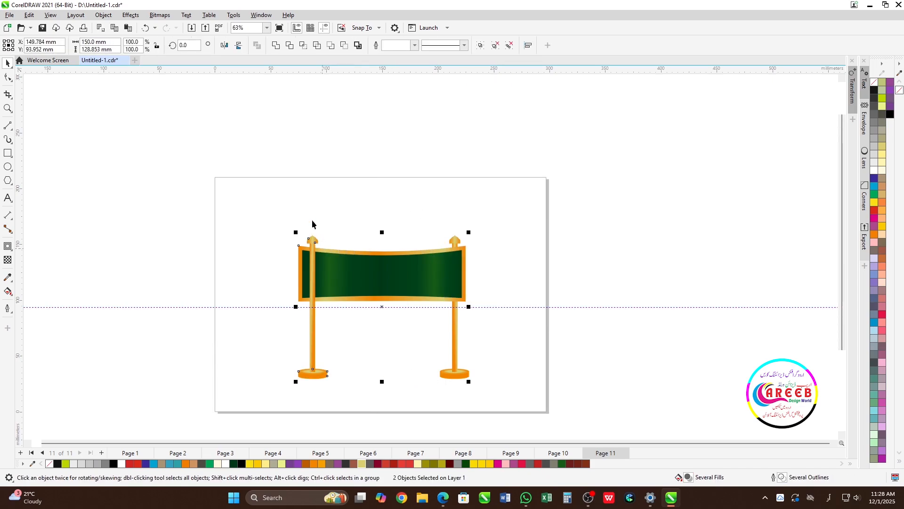
left_click(313, 224)
left_click(314, 241)
key("shift+Page_Down")
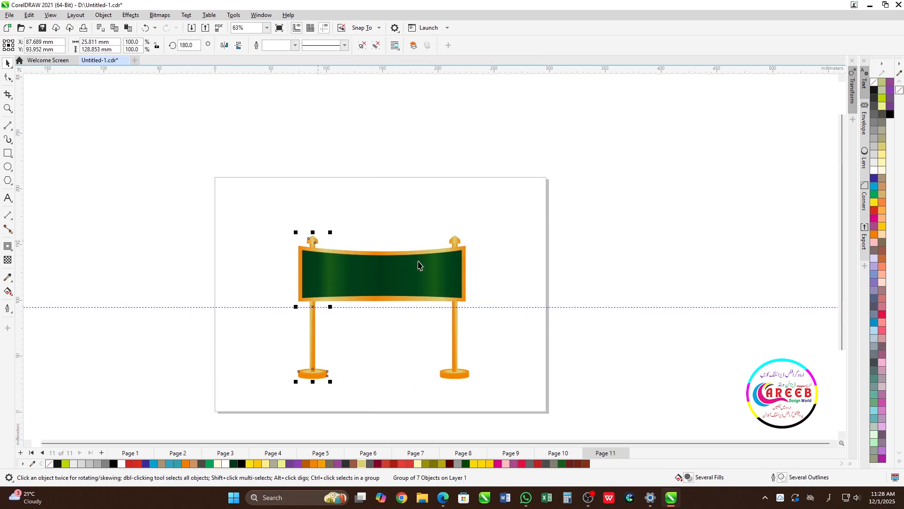
Step: Align the right pole group to the right edge of the golden frame
left_click(456, 237)
left_click(465, 258, "shift")
key("r")
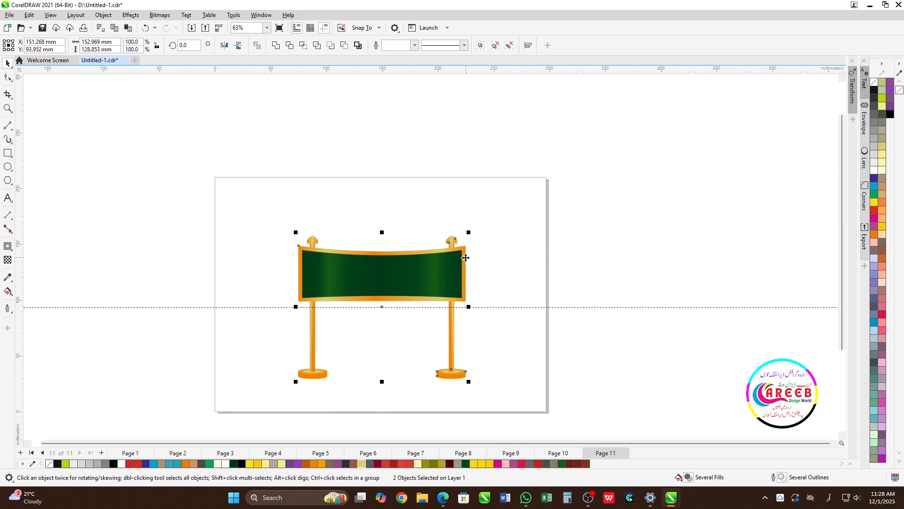
left_click(510, 316)
Step: Delete the horizontal guideline that crosses the poles below the banner
left_click(504, 308)
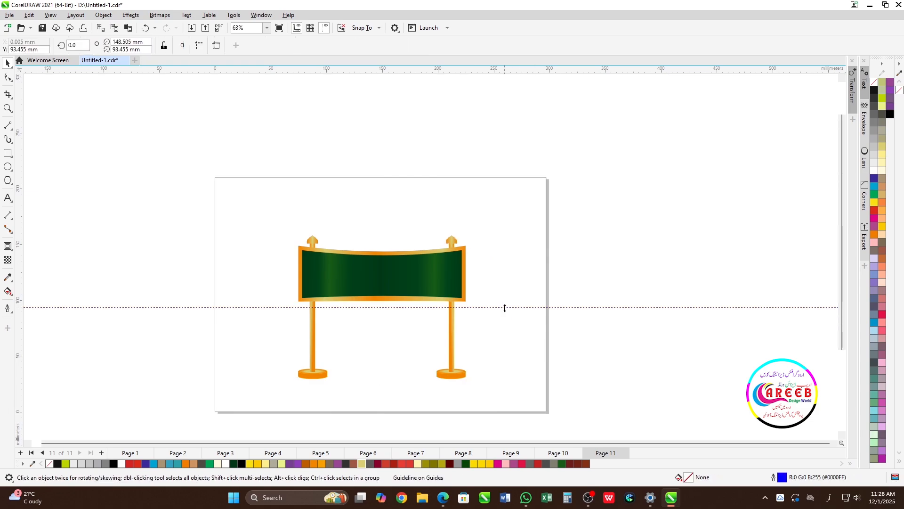
key("Delete")
key("F4")
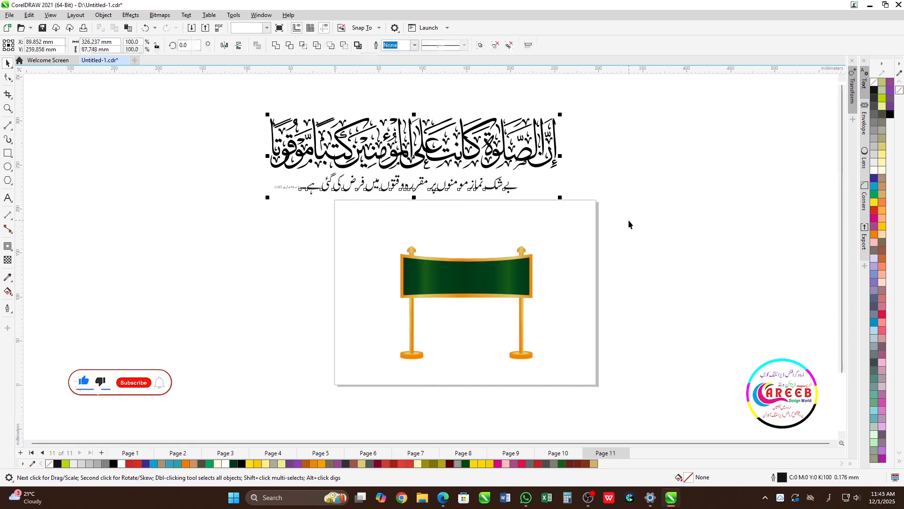
Step: Place the Arabic verse on the green panel and scale it to about 124 mm wide (38%)
left_click(598, 144)
left_click(536, 155)
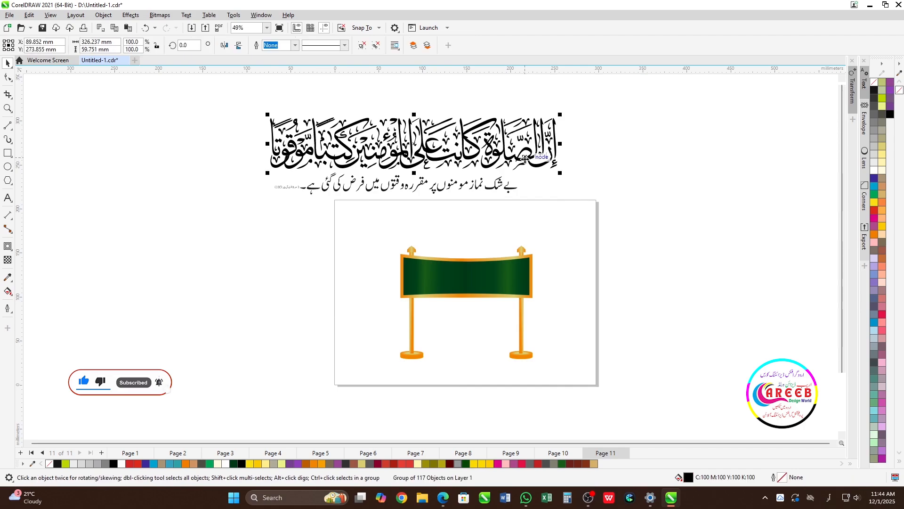
left_click_drag(559, 114, 482, 276)
scroll(488, 290, "up", 5)
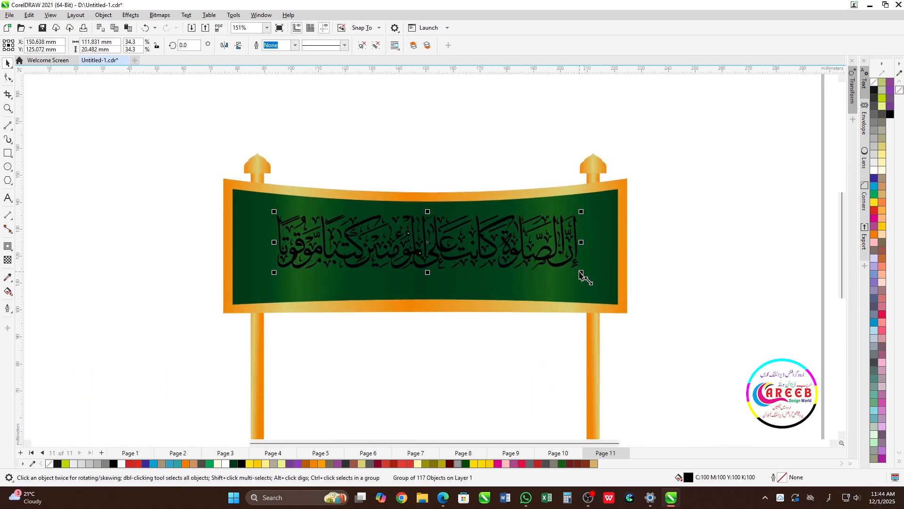
mouse_move(583, 276)
left_mouse_down()
mouse_move(612, 283)
mouse_move(596, 284)
left_mouse_up()
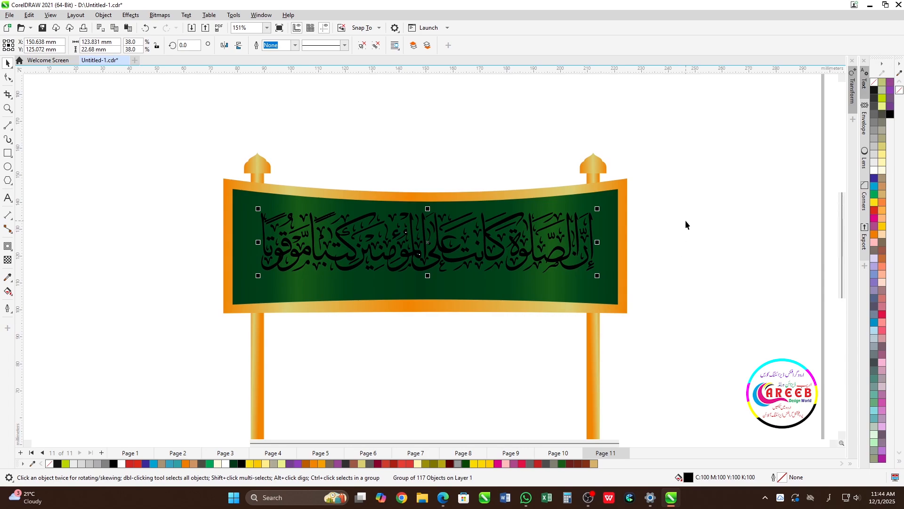
Step: Fill the Arabic verse with cream (C0 M0 Y20 K0) and give it a 0.176 mm dark green outline (C78 M15 Y100 K68)
left_click(883, 171)
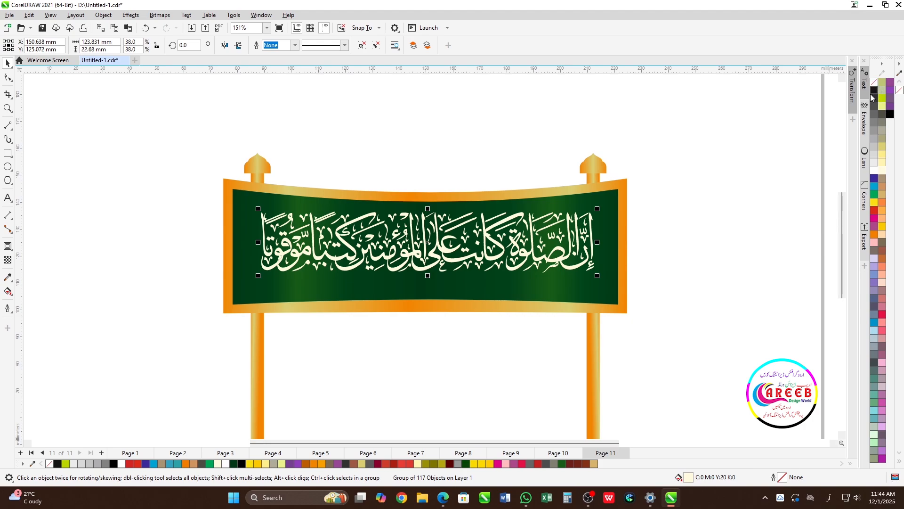
left_click(720, 179)
scroll(443, 276, "up", 1)
scroll(443, 275, "up", 3)
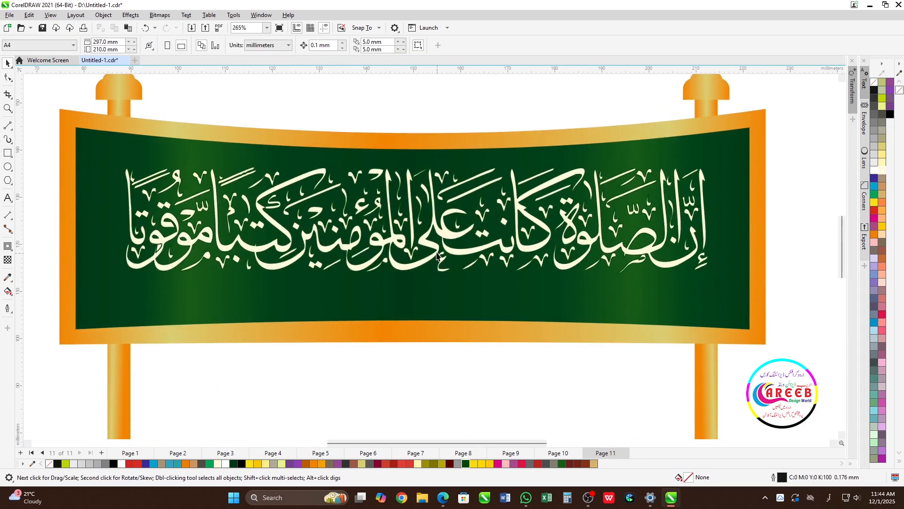
left_click(435, 253)
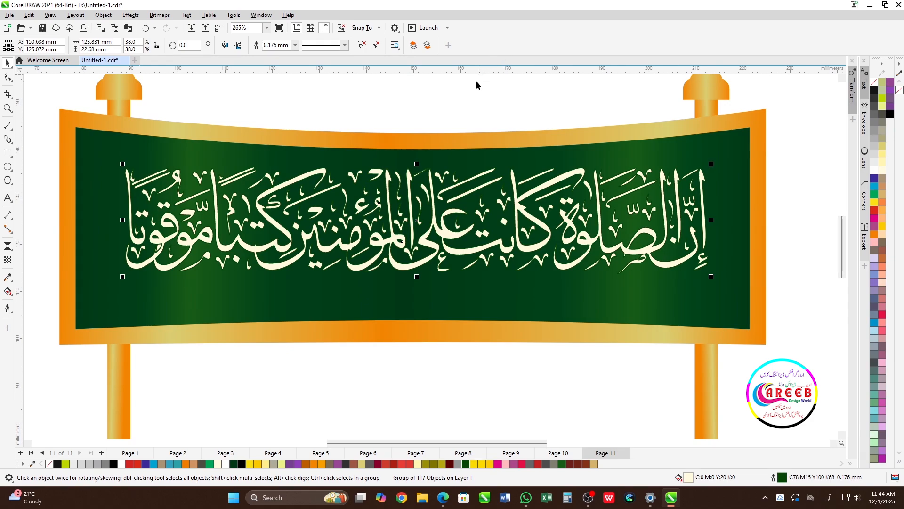
scroll(367, 289, "down", 5)
left_click(612, 224)
scroll(386, 271, "up", 2)
scroll(385, 272, "down", 7)
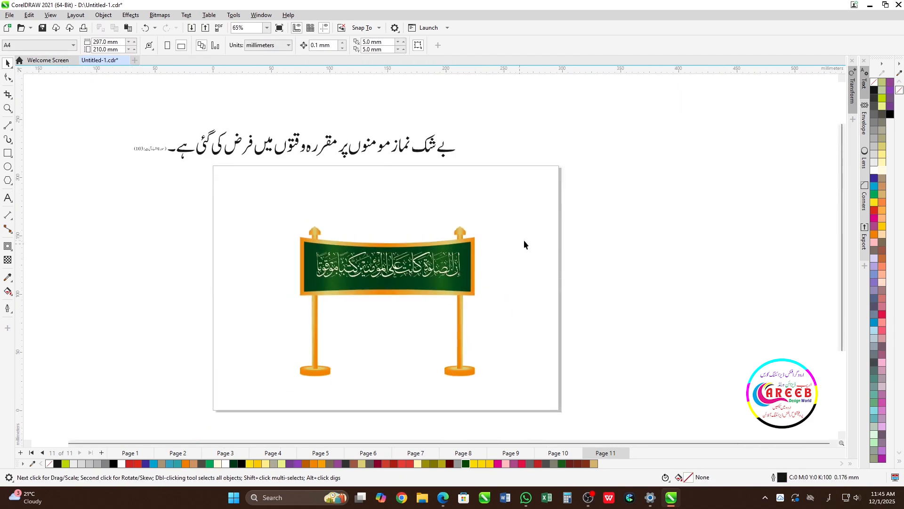
Step: Move the Urdu translation onto the panel beneath the verse and scale it to about 88 mm wide (19 pt)
left_click(386, 146)
left_click_drag(385, 146, 432, 287)
scroll(394, 301, "up", 4)
left_click_drag(682, 222, 416, 269)
left_click_drag(118, 290, 441, 264)
scroll(410, 256, "up", 1)
left_click(731, 236)
scroll(617, 246, "down", 1)
left_click(504, 263)
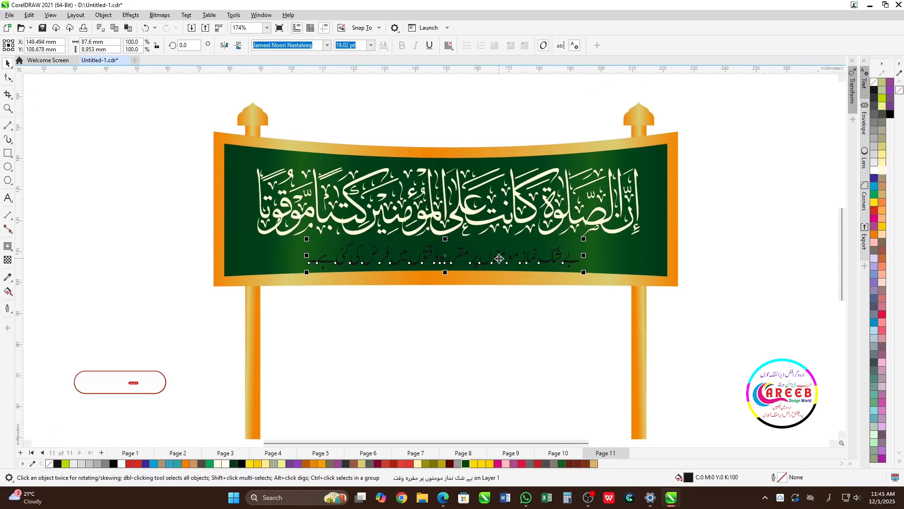
Step: Place the verse reference (Surah An-Nisa 103) at the left end of the Urdu line, about 27.5 mm wide
scroll(482, 262, "up", 2)
scroll(482, 263, "down", 2)
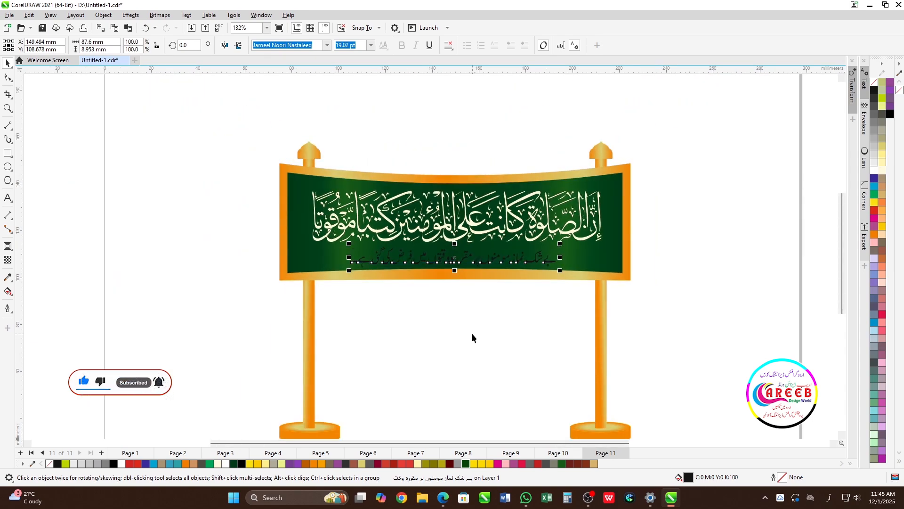
scroll(473, 337, "down", 2)
left_click(168, 95)
left_click_drag(168, 95, 403, 276)
scroll(404, 275, "up", 2)
scroll(446, 266, "up", 3)
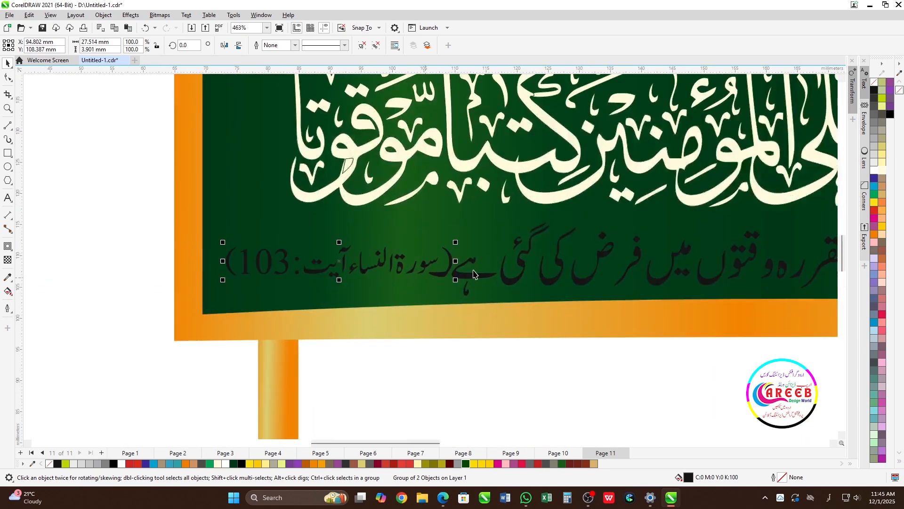
Step: Scale the verse reference down to about 18.6 mm wide (67.7%) at the left end of the Urdu line
left_click_drag(462, 249, 436, 247)
scroll(353, 272, "down", 2)
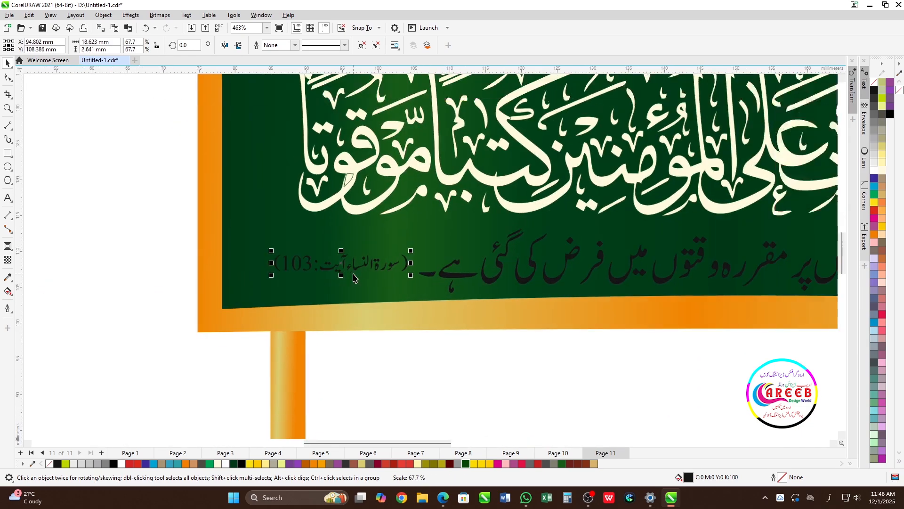
left_click(358, 196)
scroll(358, 196, "down", 7)
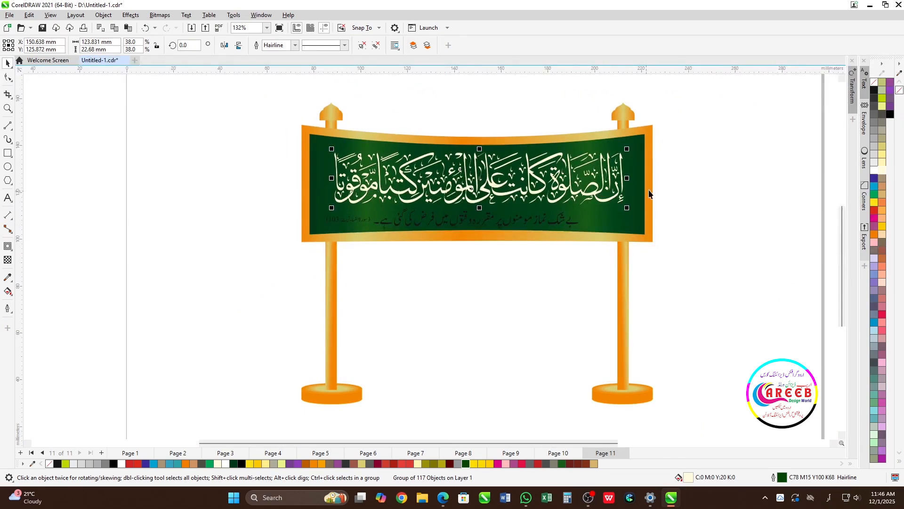
Step: Fill the Urdu translation and the verse reference with cream (C0 M0 Y20 K0)
left_click(565, 224)
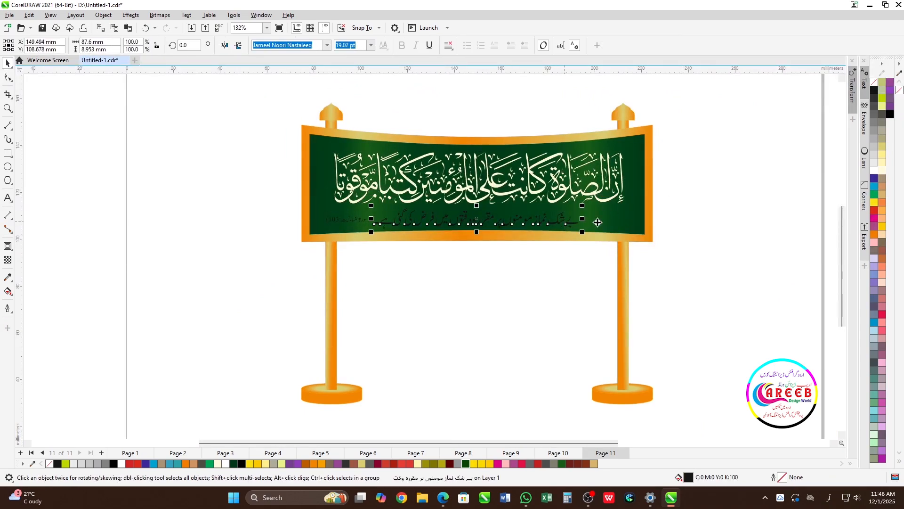
left_click(886, 173)
scroll(476, 231, "up", 3)
left_click(267, 217)
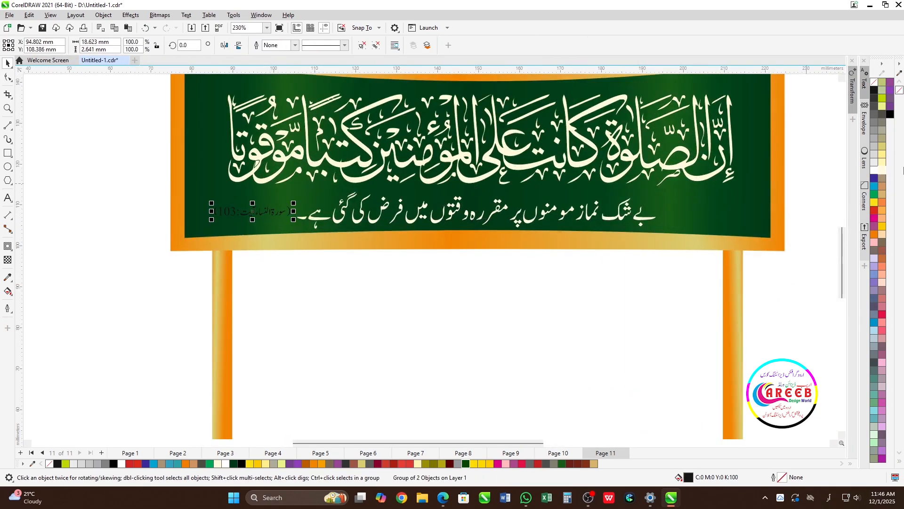
left_click(885, 176)
Step: Centre the Arabic verse and the Urdu translation horizontally on the green panel
left_click(319, 221, "shift")
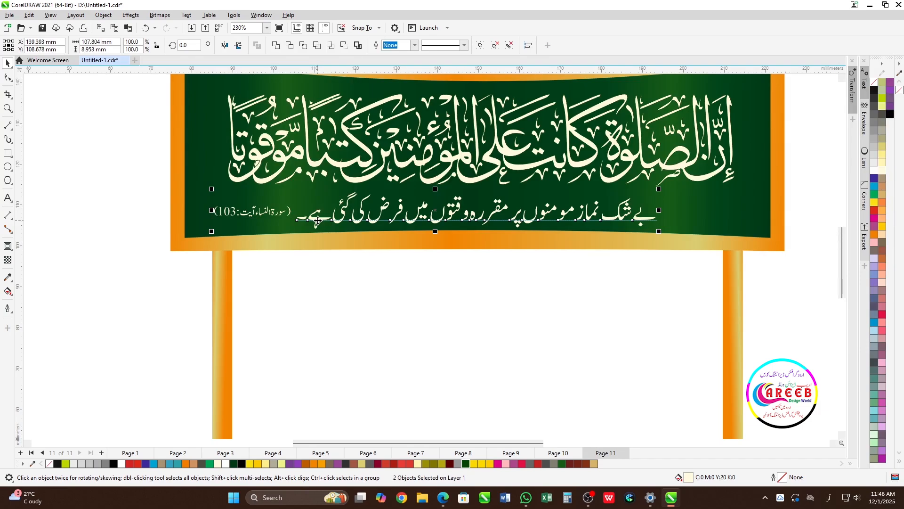
left_click(93, 247)
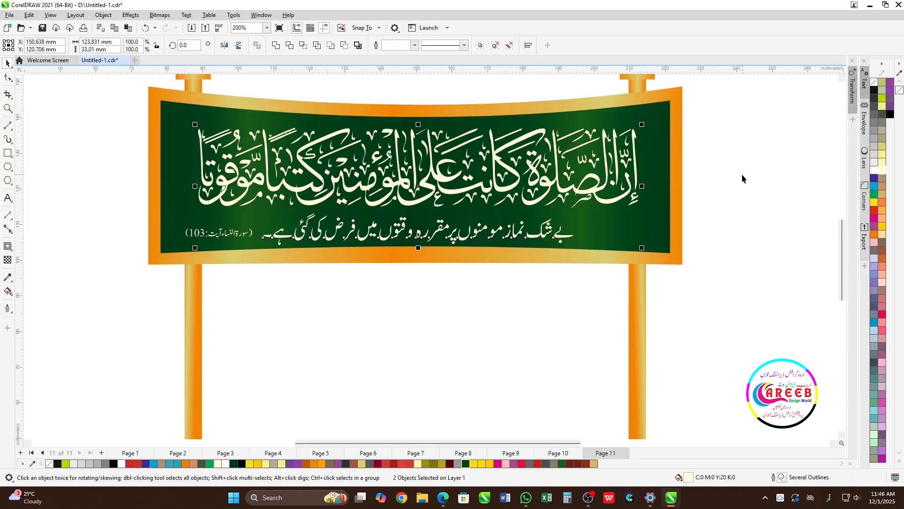
left_click(657, 198, "shift")
key("c")
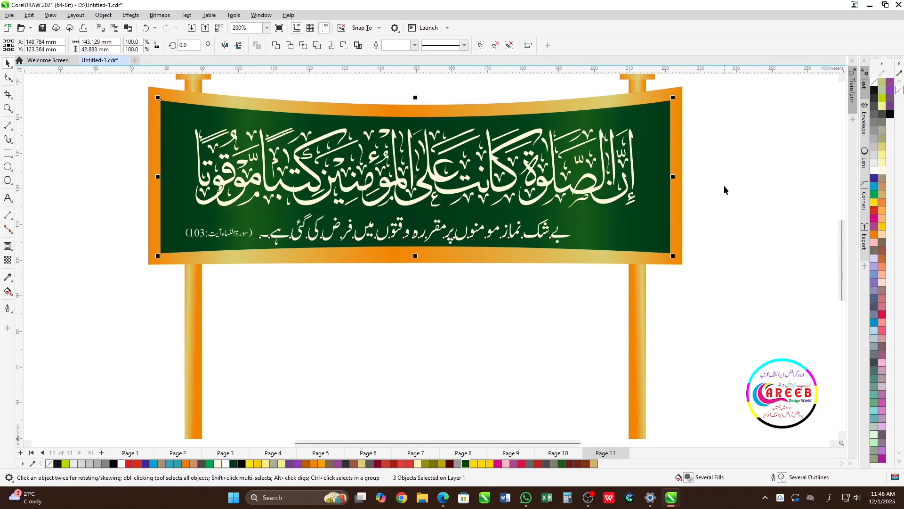
left_click(725, 190)
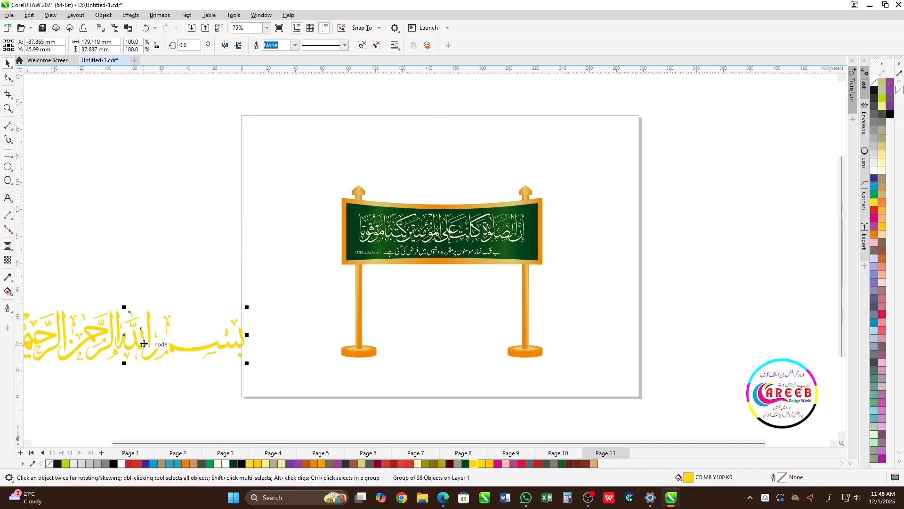
Step: Place the yellow Bismillah calligraphy above the Arabic verse at the panel's upper edge, scaled to about 14 mm wide (7.8%)
left_click_drag(141, 349, 519, 163)
left_click_drag(624, 126, 443, 205)
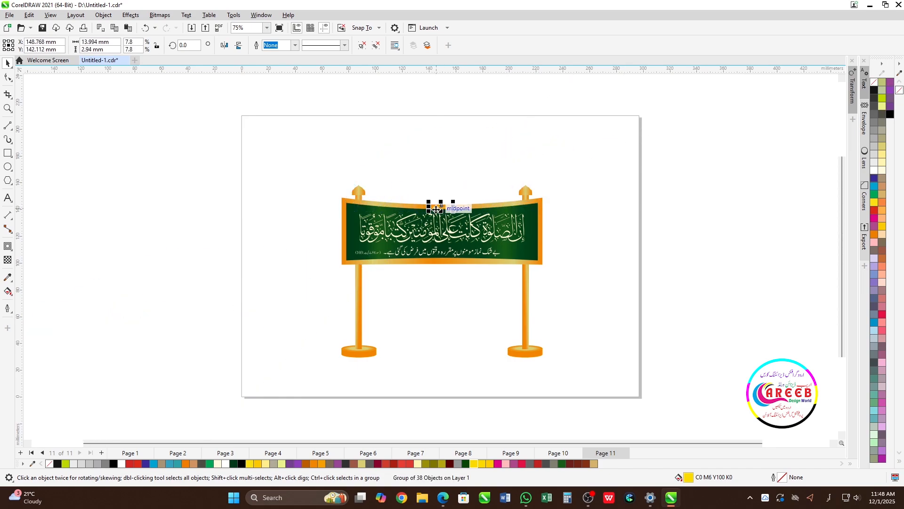
scroll(443, 205, "up", 5)
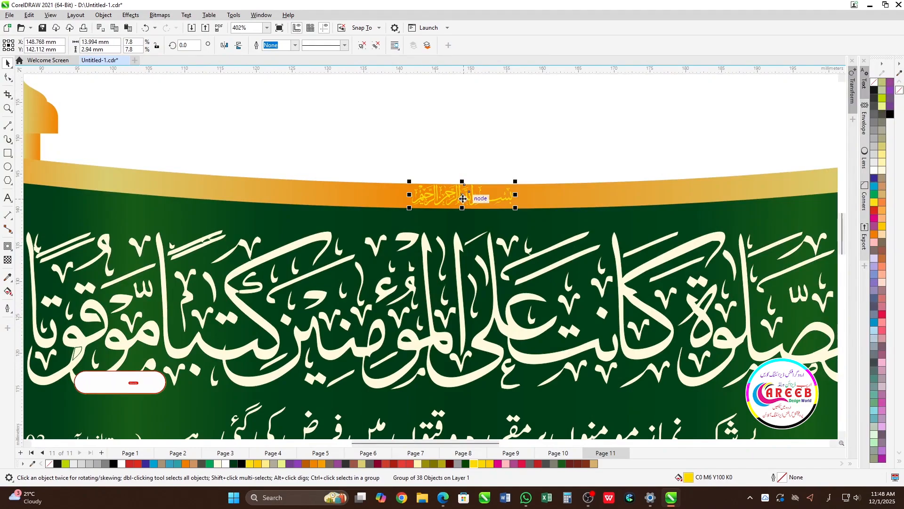
left_click_drag(464, 199, 459, 210)
scroll(474, 221, "down", 3)
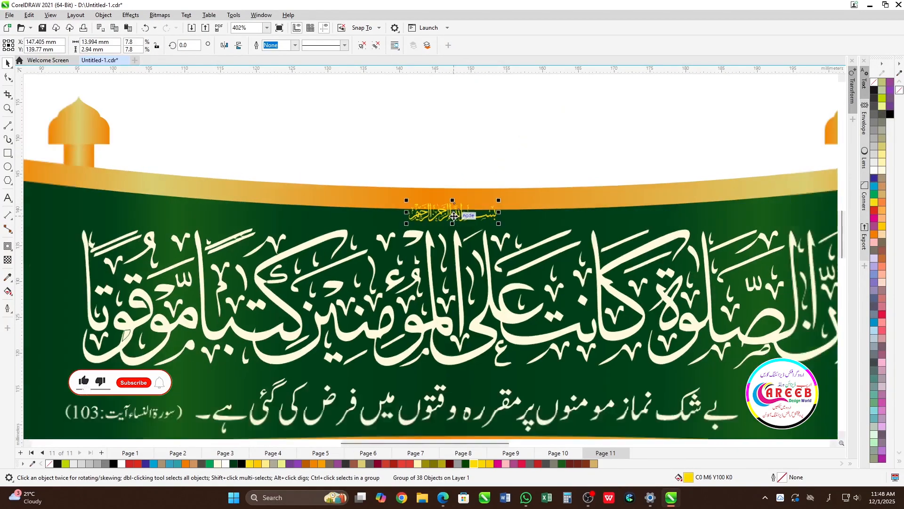
scroll(474, 221, "up", 3)
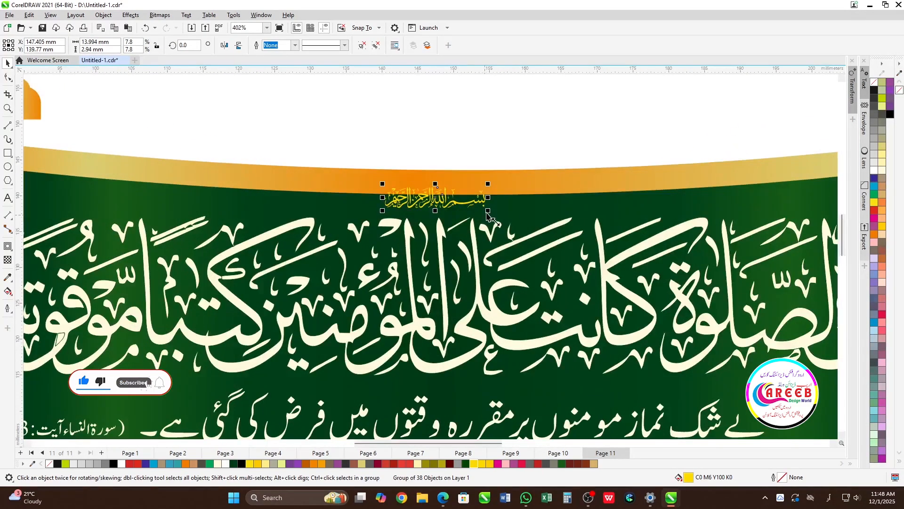
Step: Enlarge the Bismillah to about 18.9 mm wide (10.5%) and fill it with cream (C0 M0 Y20 K0)
left_click_drag(487, 211, 506, 214)
left_click(884, 172)
scroll(432, 156, "down", 3)
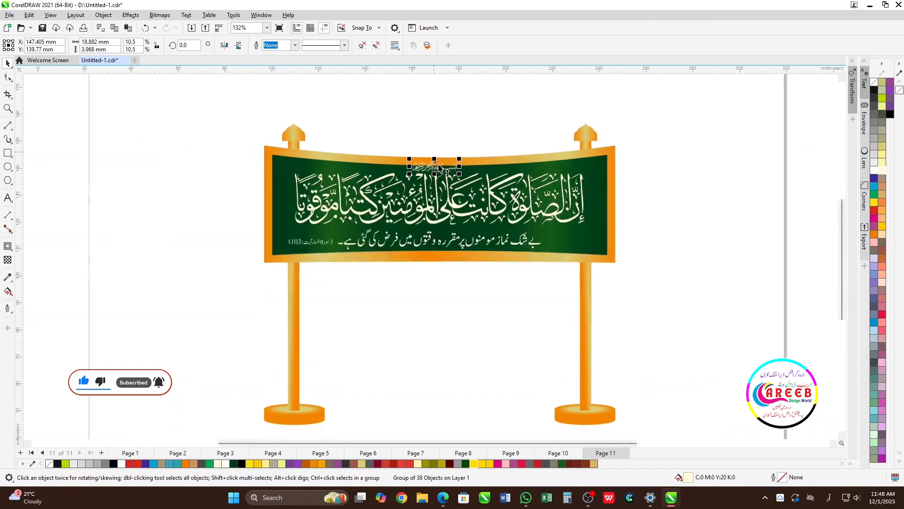
Step: Shift the Arabic verse slightly down and fine-tune the positions of the verse reference and the Urdu translation beneath it
left_click(437, 224)
left_click_drag(437, 225, 437, 226)
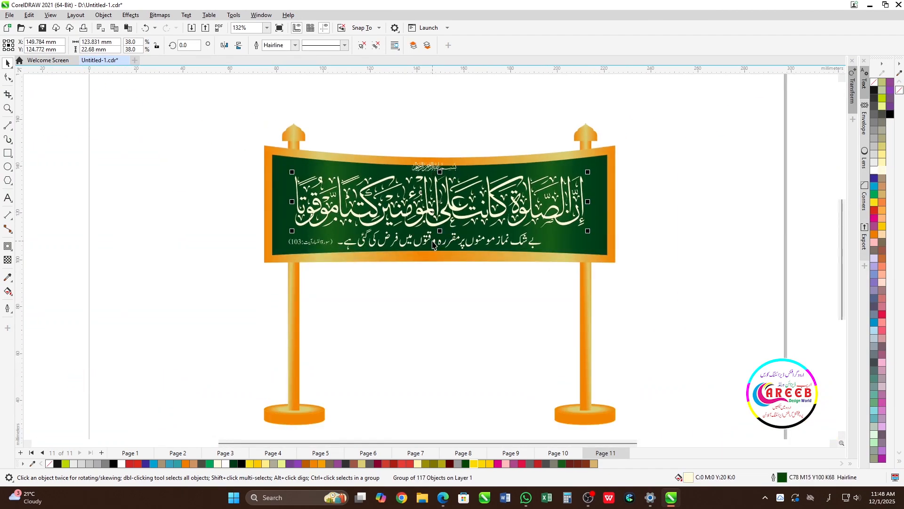
left_click(325, 244)
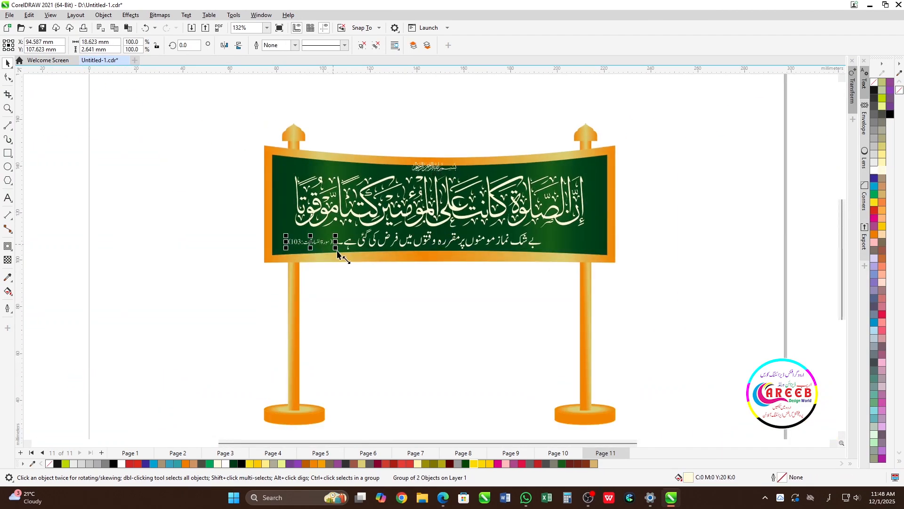
left_click(453, 245)
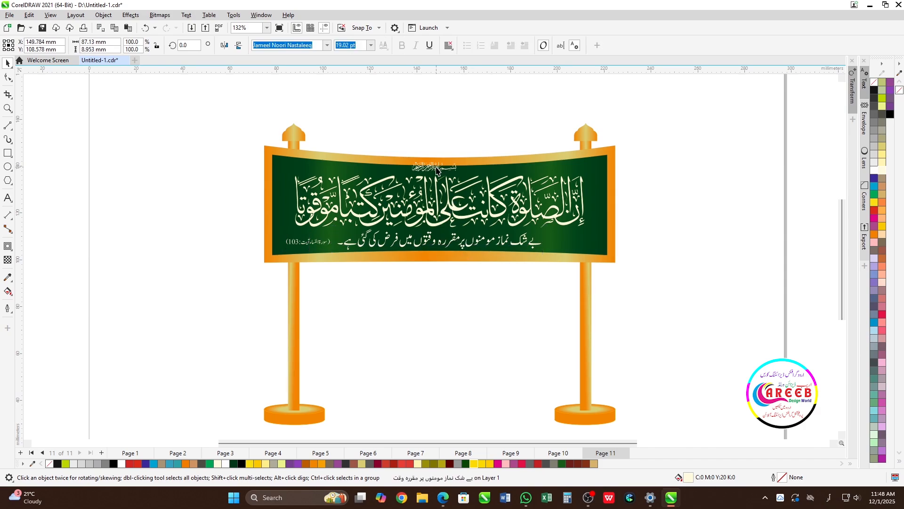
Step: Reduce the Bismillah to about 12.3 mm wide (6.8%) and nudge it down into the gap between frame and verse
scroll(437, 171, "up", 4)
left_click(464, 166)
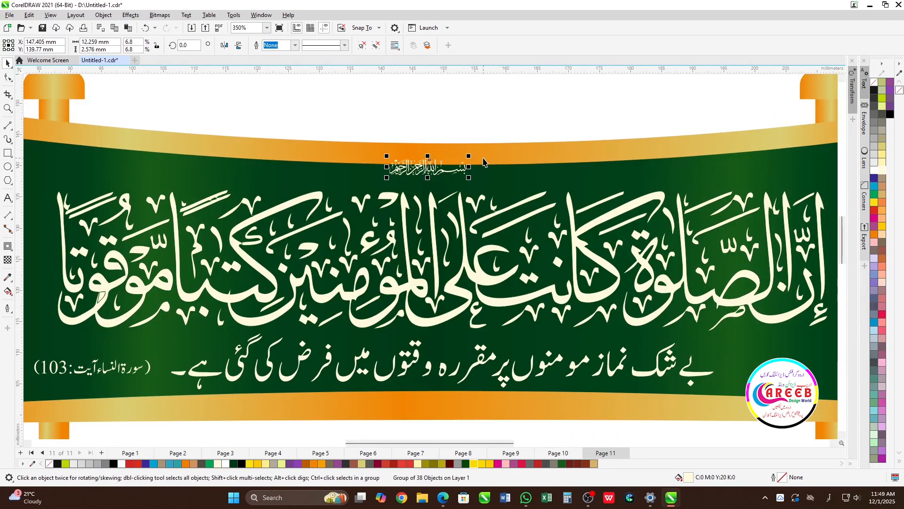
key("Down")
key("Down")
key("Down")
key("Down")
key("Down")
key("Down")
key("Down")
key("Down")
key("Down")
key("Down")
scroll(497, 128, "down", 4)
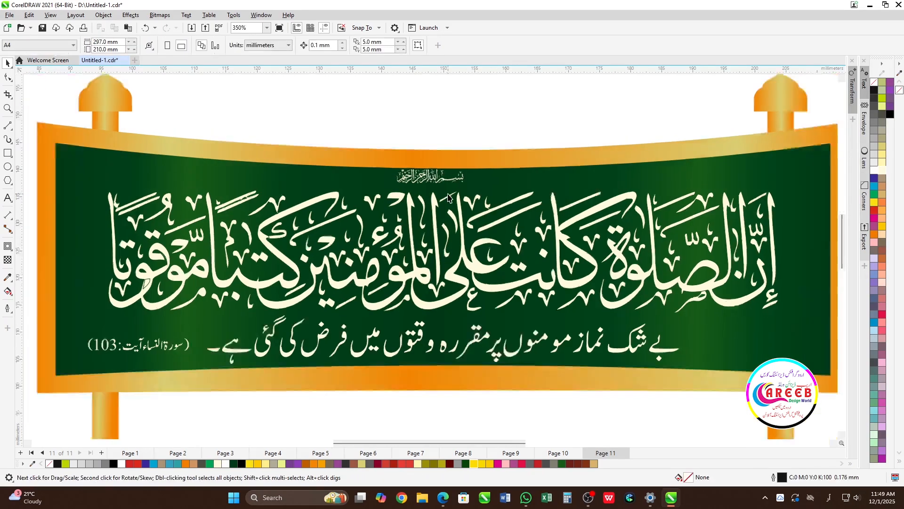
Step: Stretch the Arabic verse horizontally to about 132 mm wide (40.5%), keeping its height
left_click(466, 233)
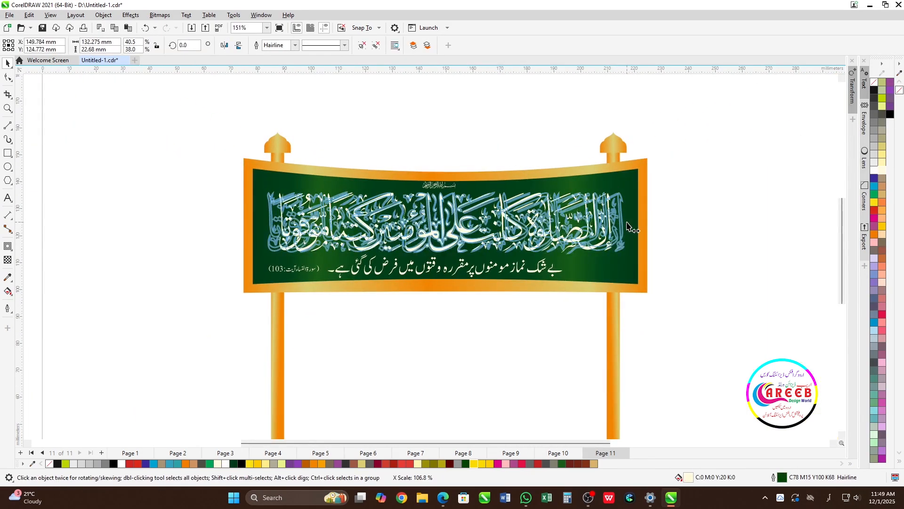
left_click(688, 190)
scroll(533, 260, "down", 3)
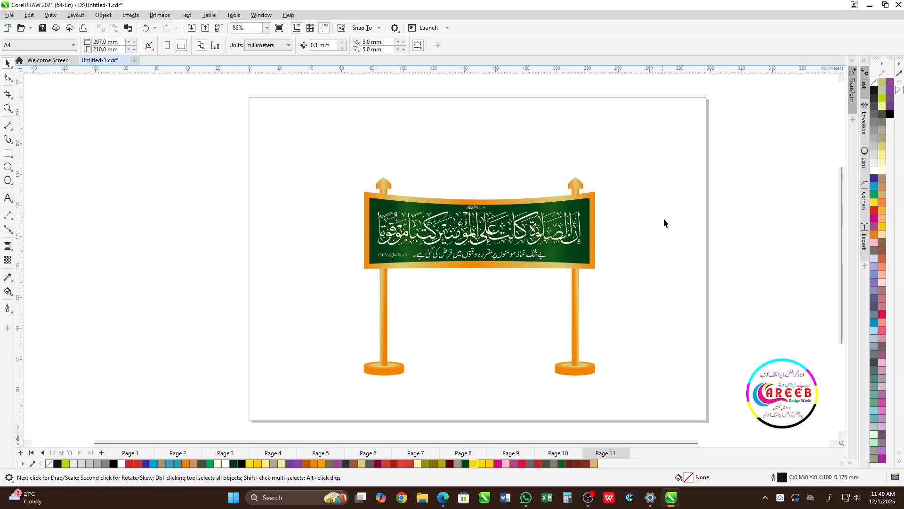
Step: Examine the finished banner in a full-screen preview
scroll(667, 223, "up", 3)
key("Tab")
key("F4")
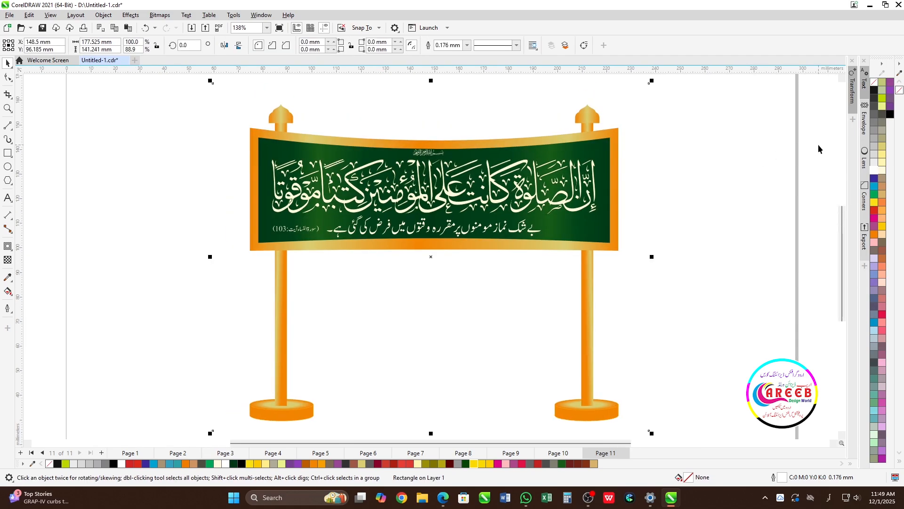
key("F9")
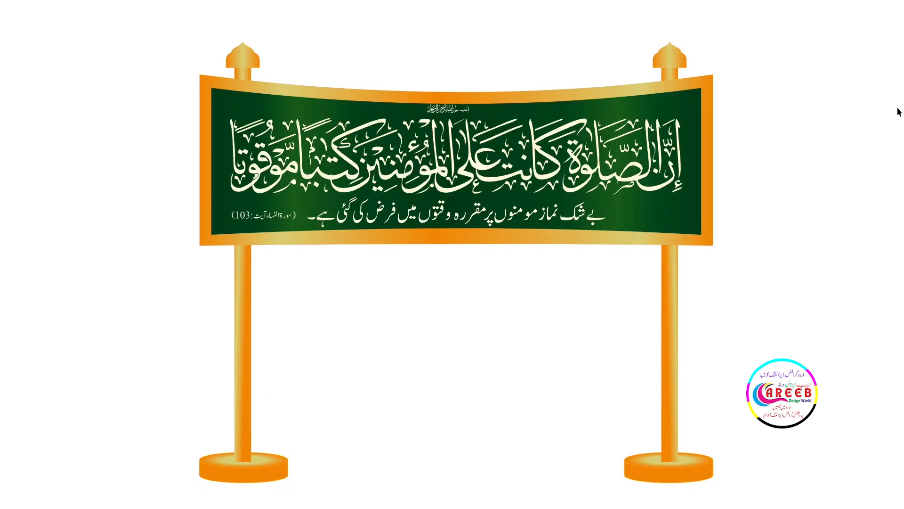